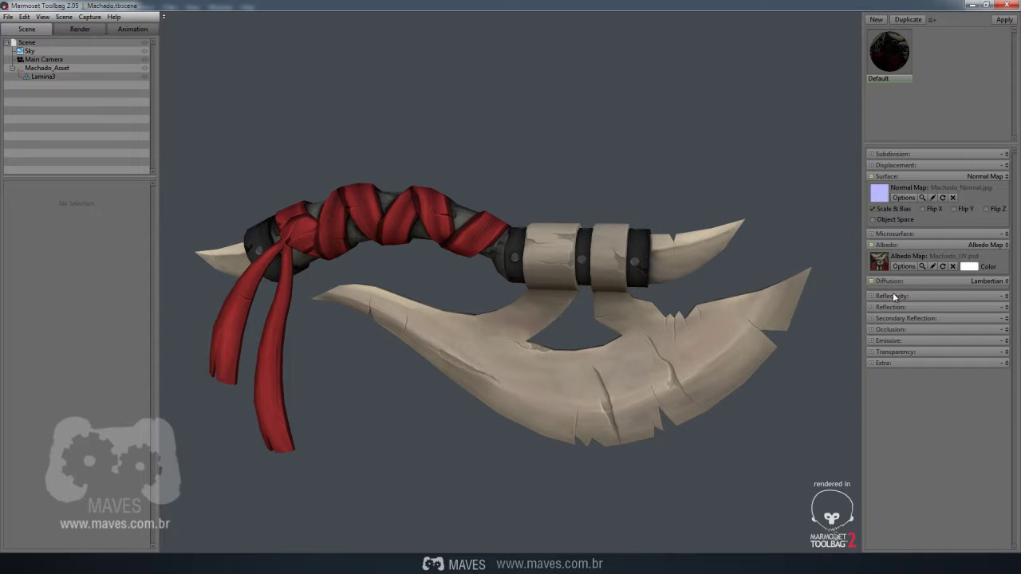
Set the Default material's Reflection to Blinn-Phong and its Reflectivity to Specular Map.
{"action": "left_click", "coordinate": [1007, 297]}
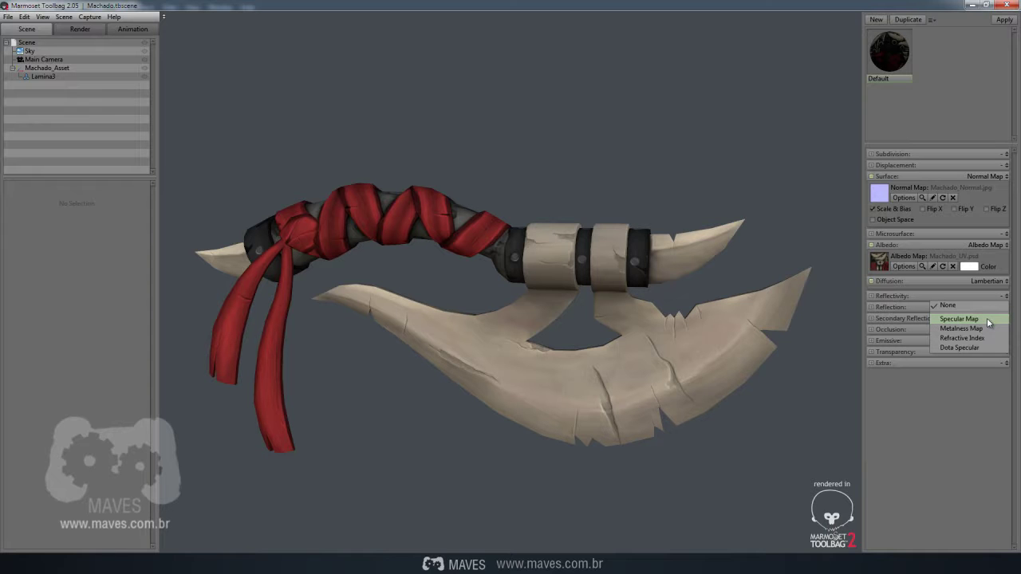
{"action": "left_click", "coordinate": [897, 314]}
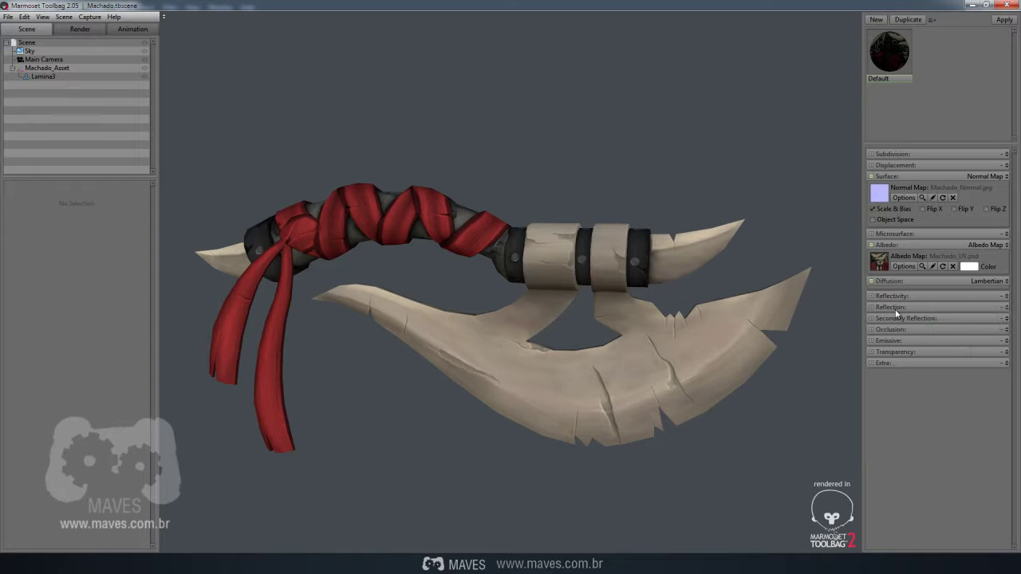
{"action": "left_click", "coordinate": [1007, 308]}
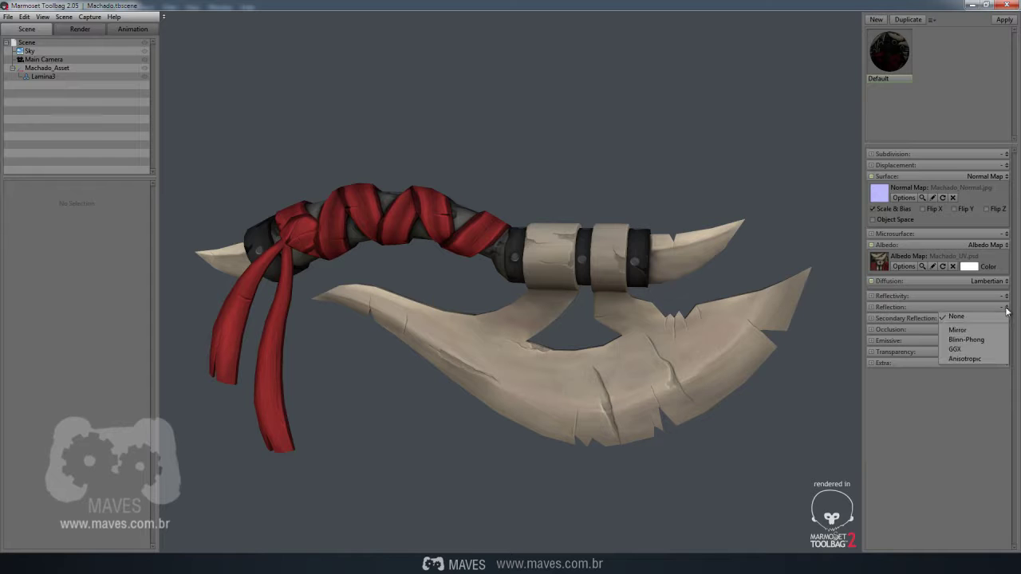
{"action": "left_click", "coordinate": [966, 340]}
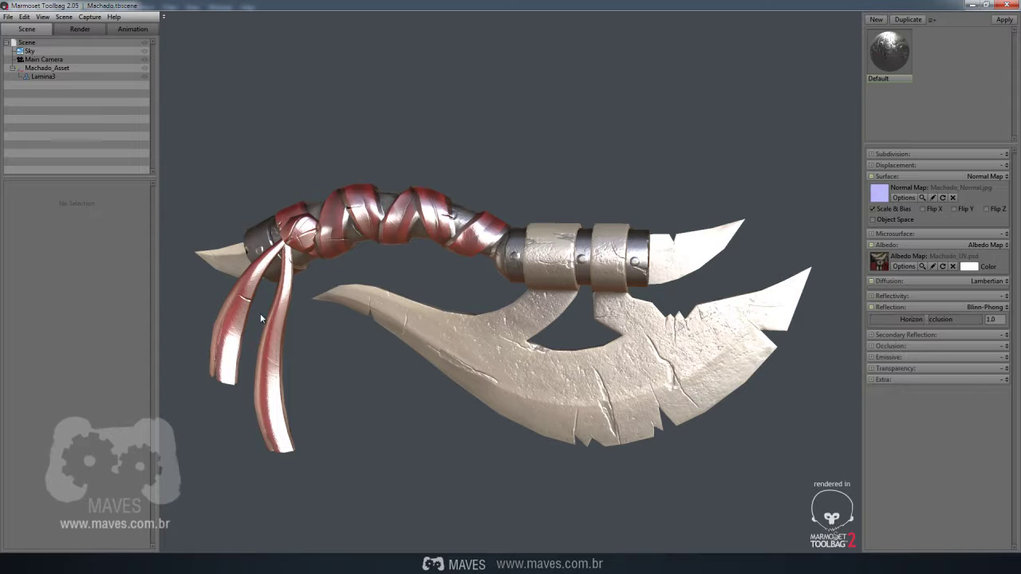
{"action": "left_click_drag", "start_coordinate": [457, 236], "coordinate": [496, 277]}
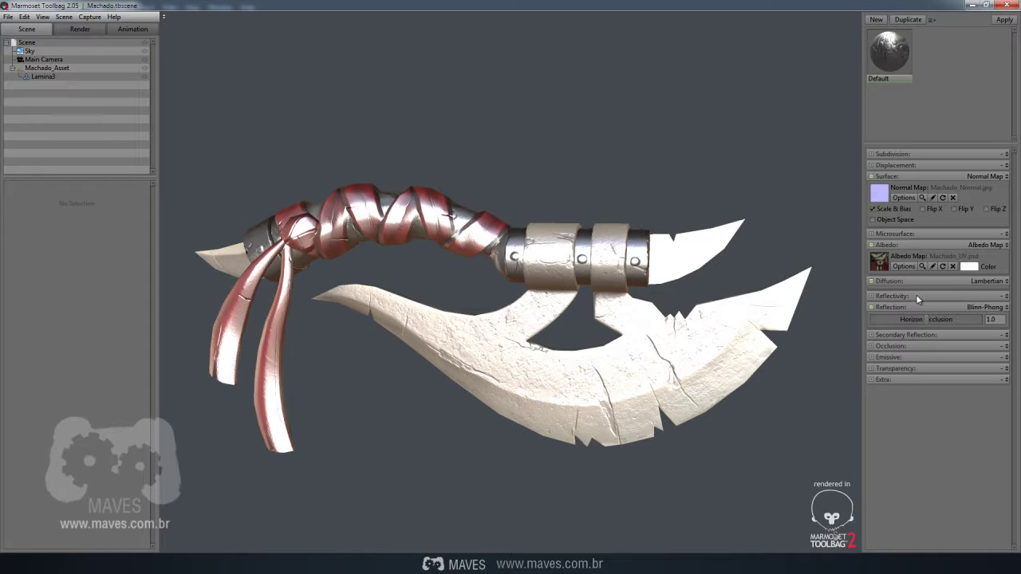
{"action": "left_click", "coordinate": [1007, 297]}
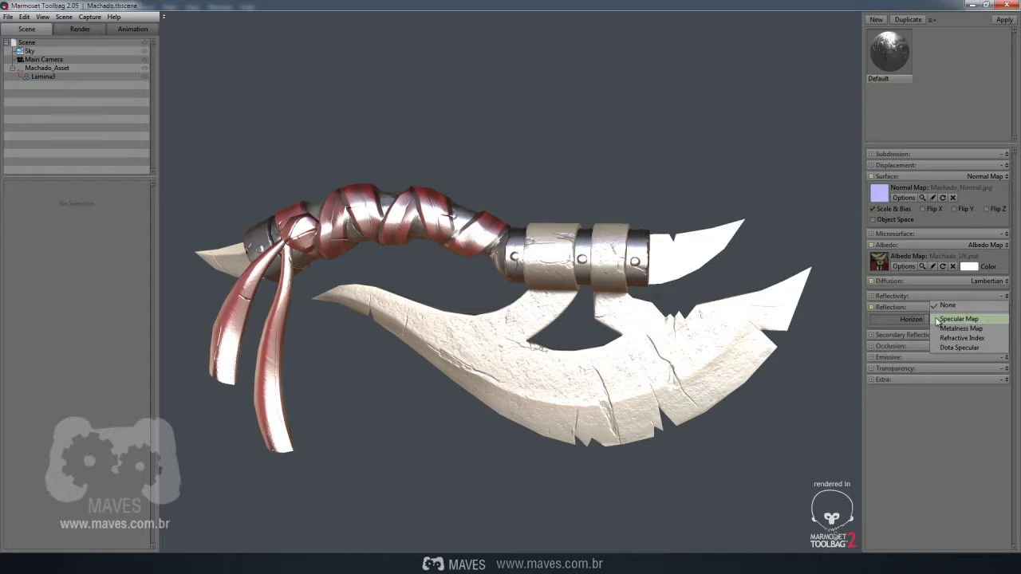
{"action": "left_click", "coordinate": [988, 319]}
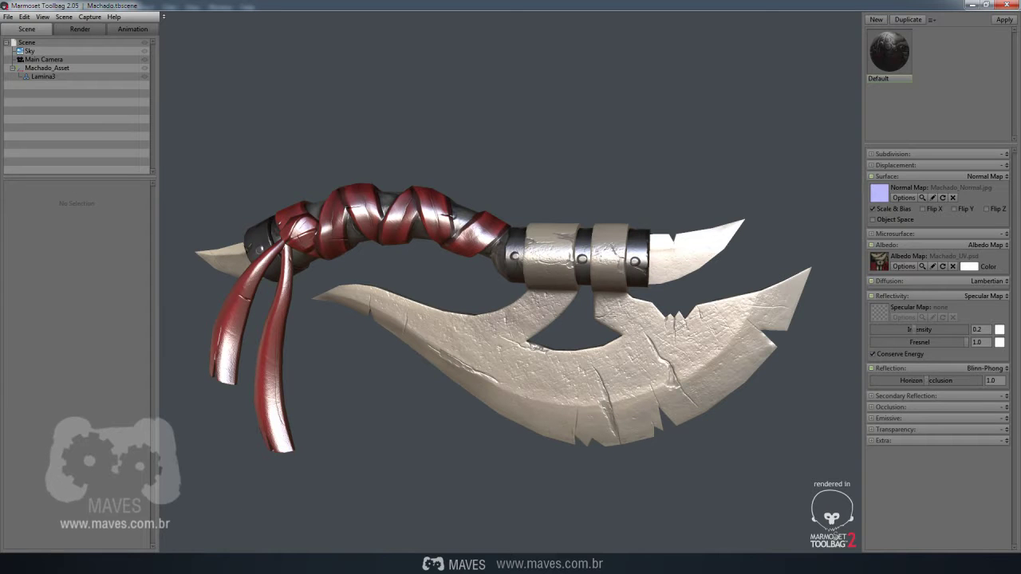
Switch to Photoshop, duplicate the Diffuse layer group of Machado_UV.psd and name the copy Specular.
{"action": "left_click", "coordinate": [212, 503]}
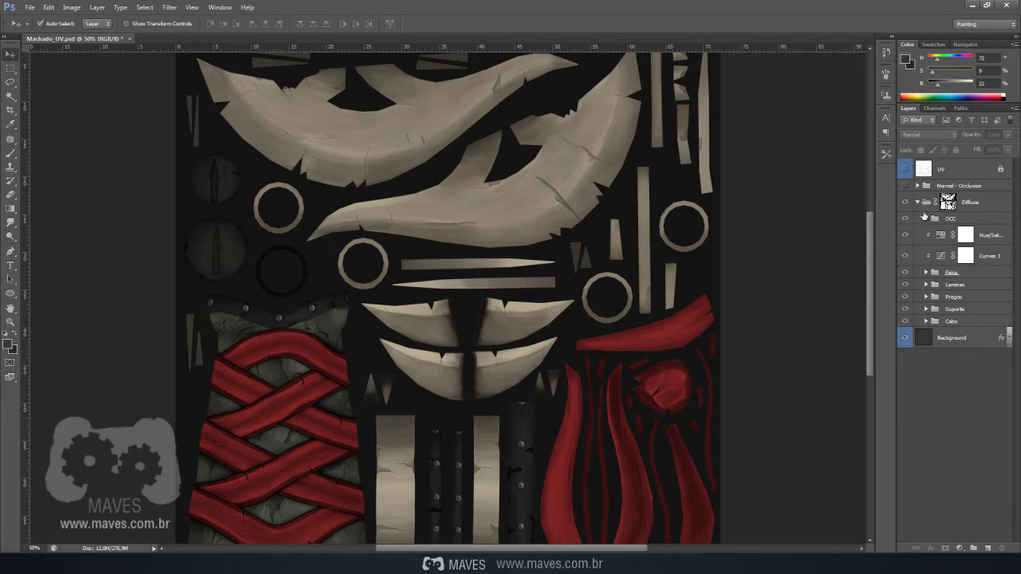
{"action": "left_click", "coordinate": [918, 202]}
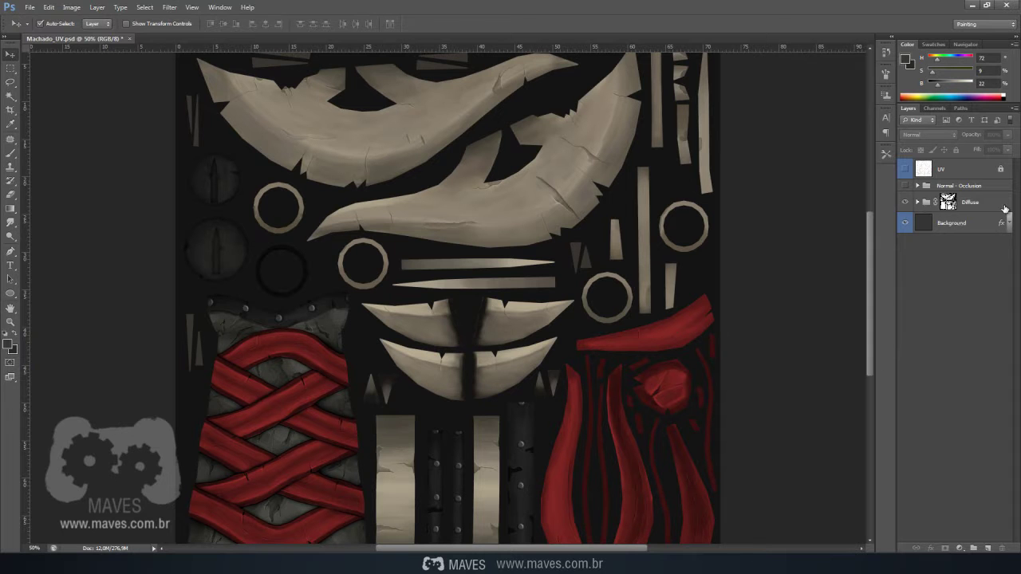
{"action": "left_click", "coordinate": [968, 204]}
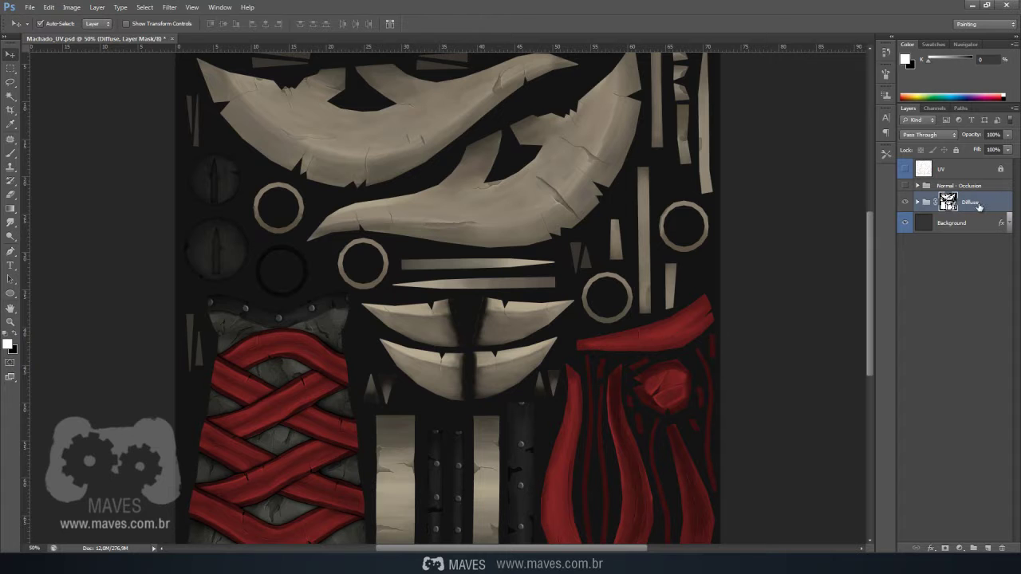
{"action": "key", "text": "ctrl+j"}
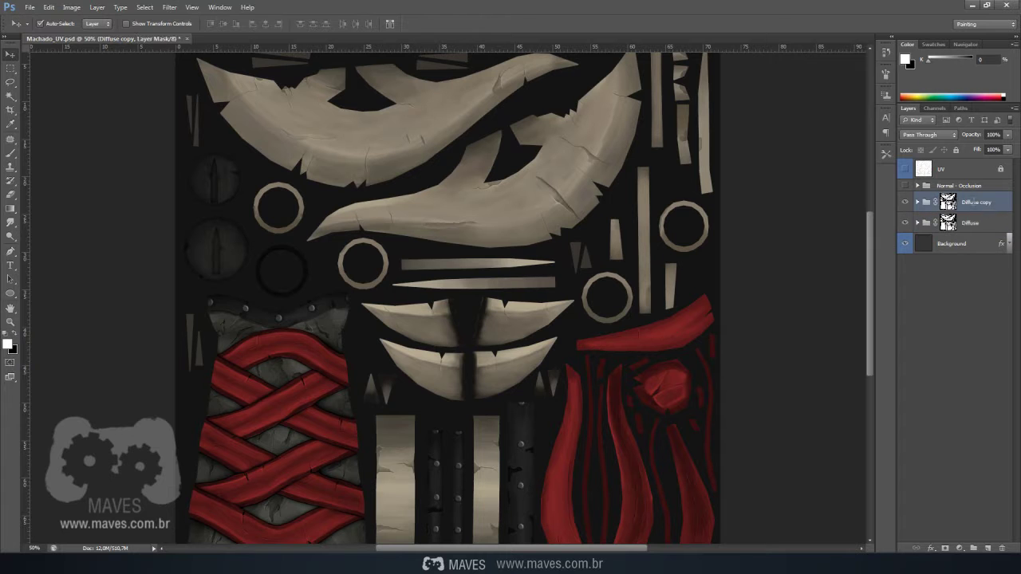
{"action": "double_click", "coordinate": [980, 203]}
{"action": "type", "text": "Specu"}
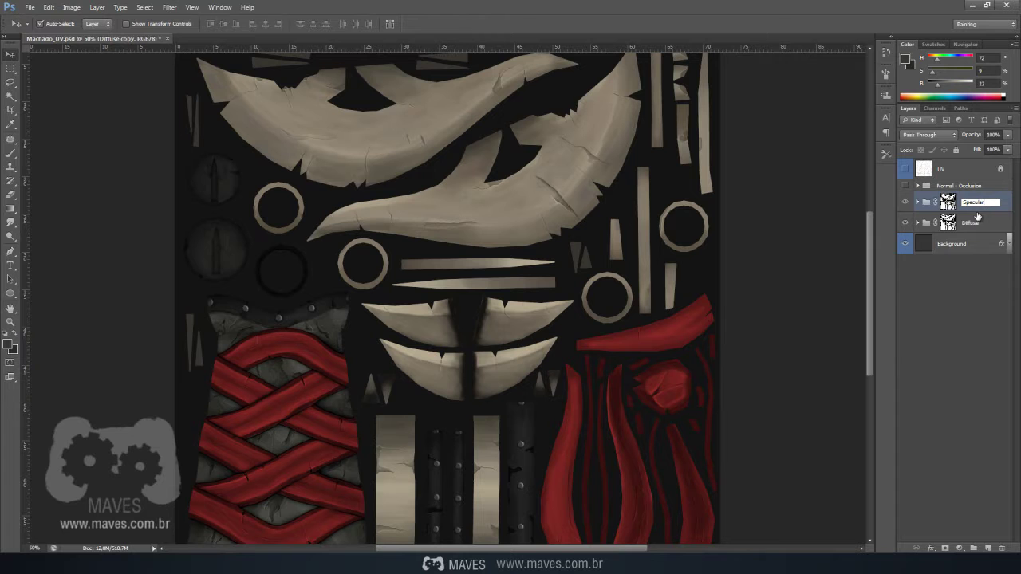
{"action": "type", "text": "lar"}
Merge the Cabo group inside the Specular group into a single layer.
{"action": "left_click", "coordinate": [917, 201]}
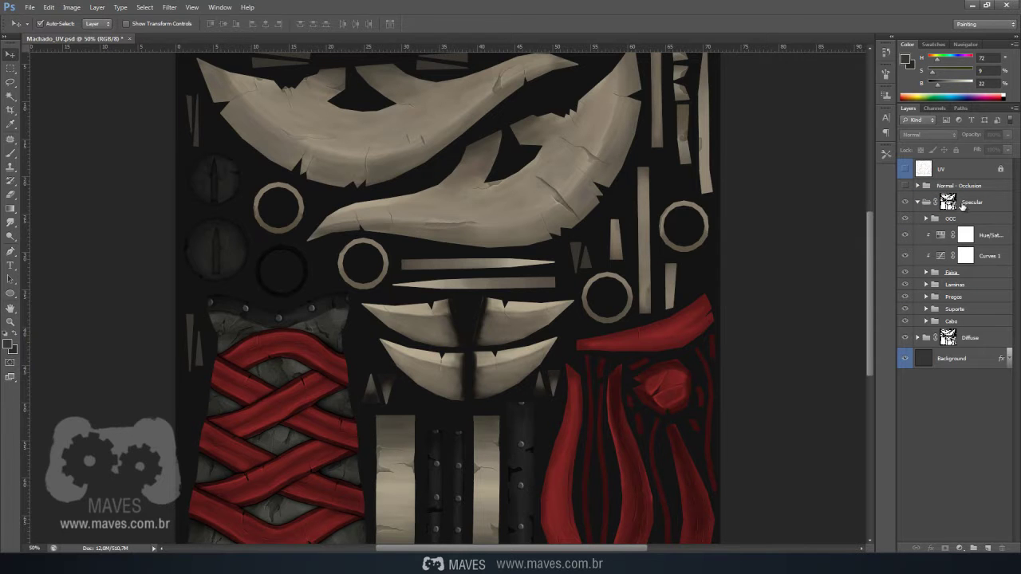
{"action": "left_click", "coordinate": [959, 323]}
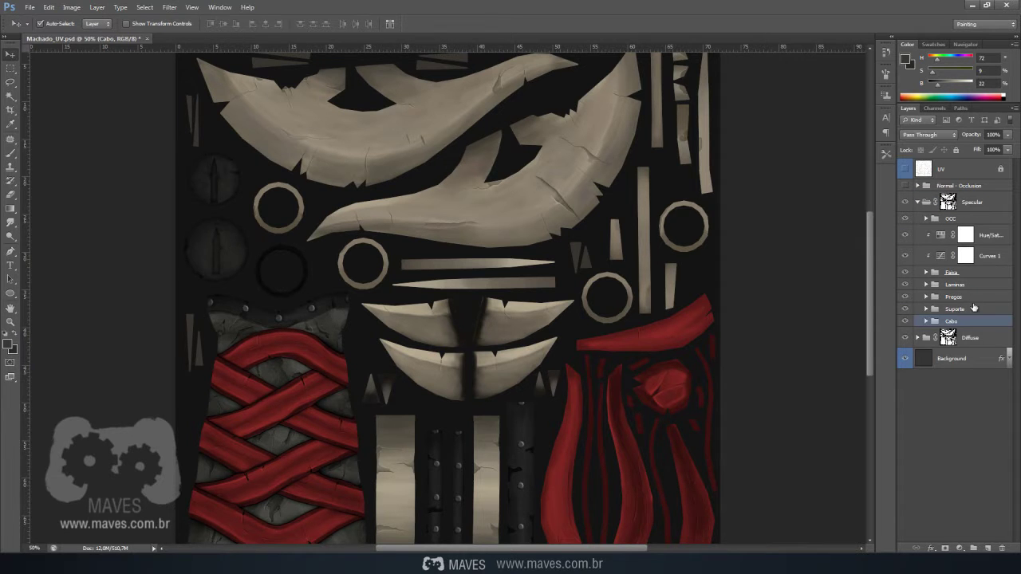
{"action": "left_click", "coordinate": [926, 320]}
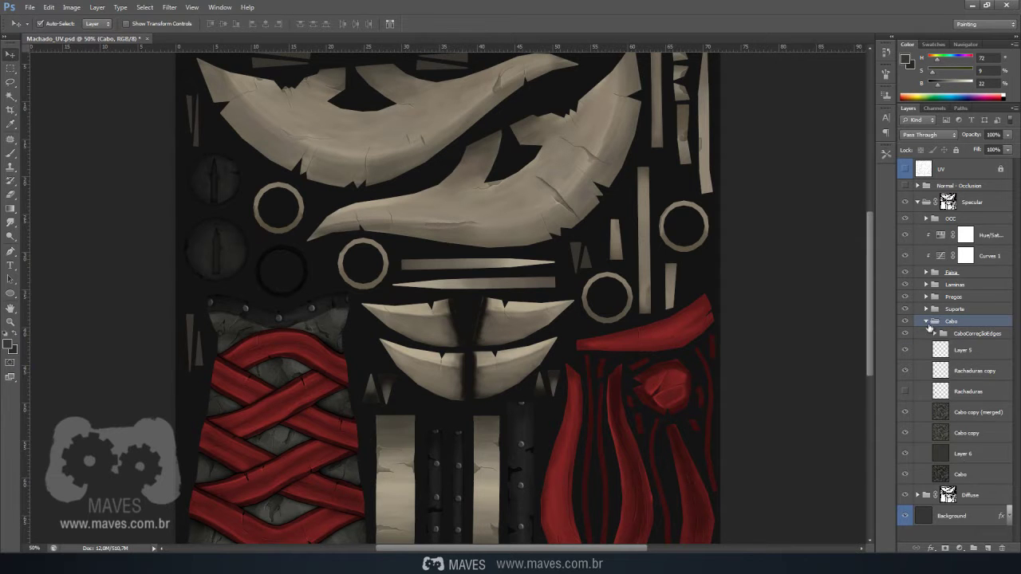
{"action": "left_click", "coordinate": [926, 321]}
{"action": "right_click", "coordinate": [951, 325]}
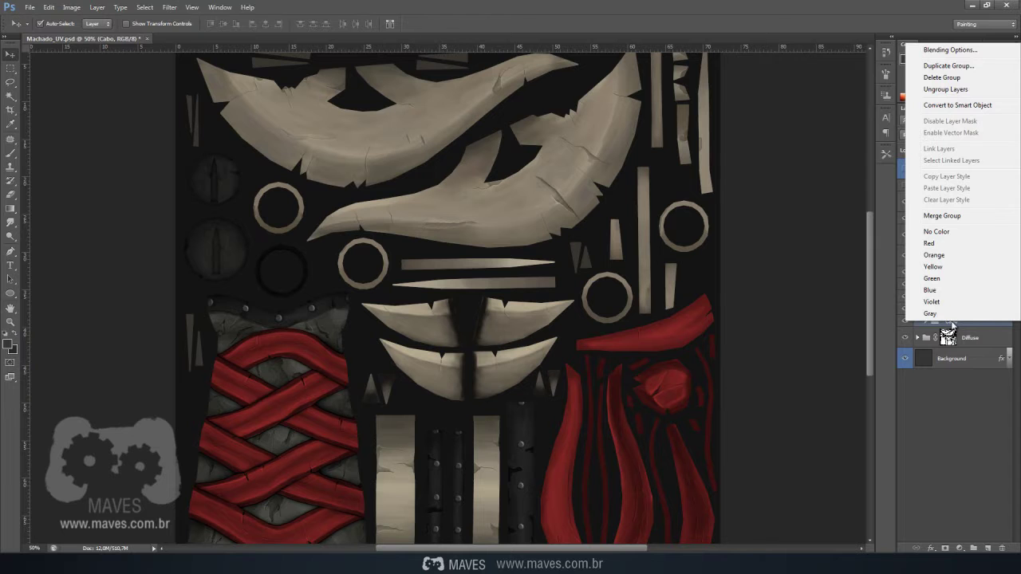
{"action": "left_click", "coordinate": [958, 217]}
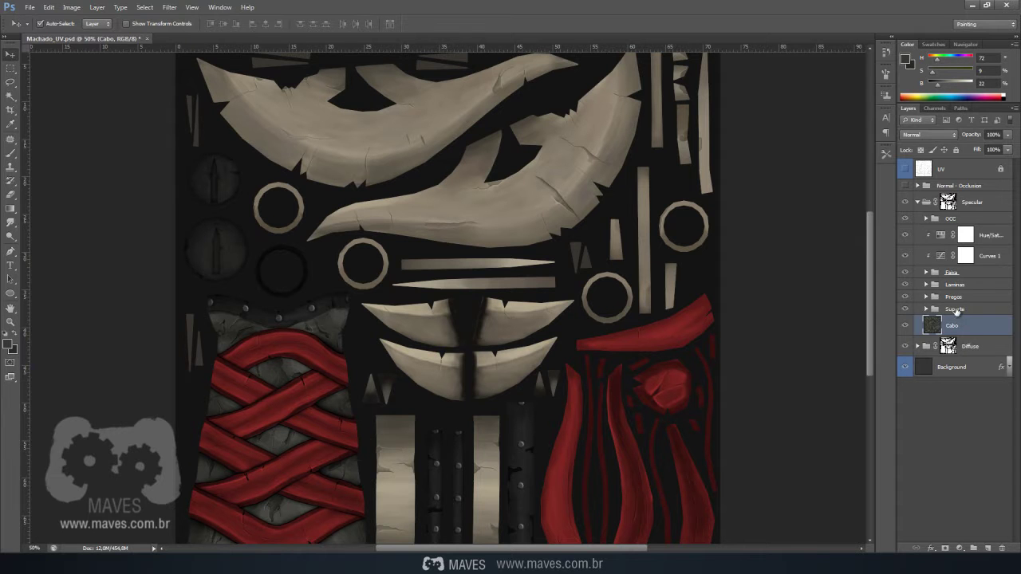
Merge the Suporte and Pregos groups inside the Specular group into one layer each.
{"action": "left_click", "coordinate": [958, 310]}
{"action": "right_click", "coordinate": [955, 313]}
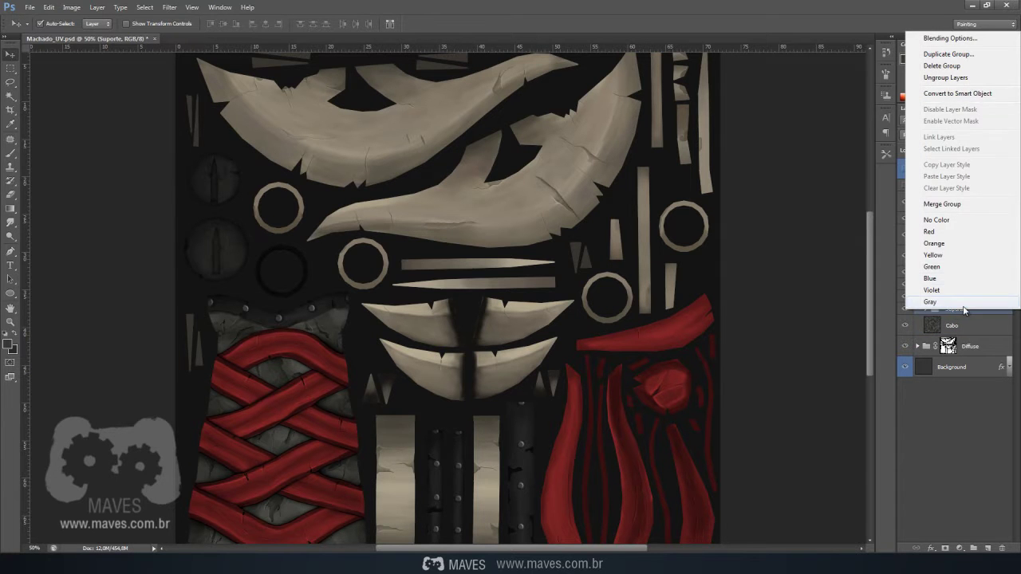
{"action": "left_click", "coordinate": [949, 206]}
{"action": "right_click", "coordinate": [955, 299]}
{"action": "key", "text": "Escape"}
Merge the Laminas group inside the Specular group into a single layer.
{"action": "left_click", "coordinate": [956, 285]}
{"action": "right_click", "coordinate": [956, 285]}
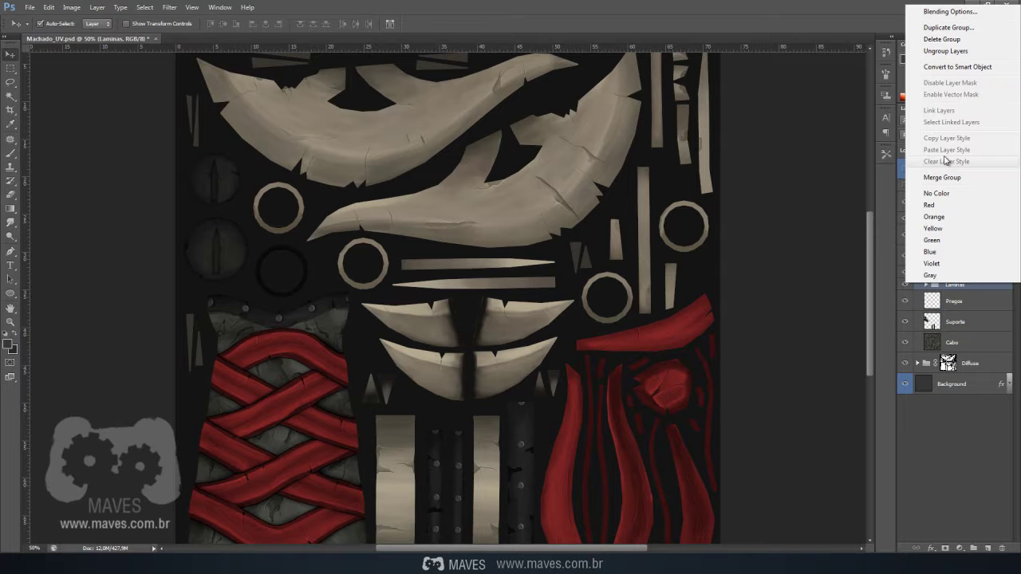
{"action": "left_click", "coordinate": [944, 176]}
{"action": "left_click", "coordinate": [948, 293], "text": "ctrl"}
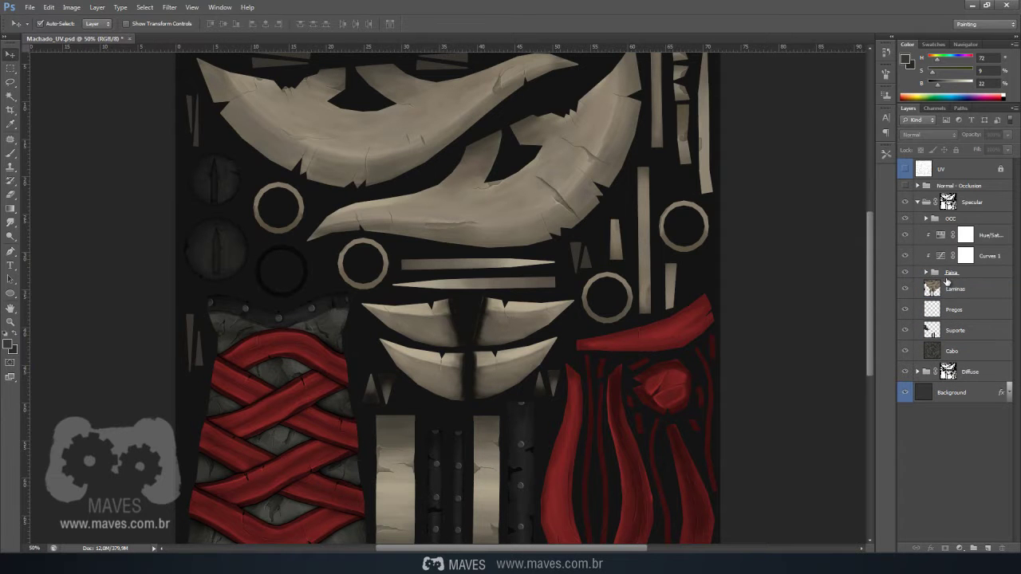
Merge the Faixa group with its clipped Curves and Hue/Saturation adjustments and name the merged layer Faixa.
{"action": "left_click", "coordinate": [957, 273]}
{"action": "left_click", "coordinate": [992, 235], "text": "shift"}
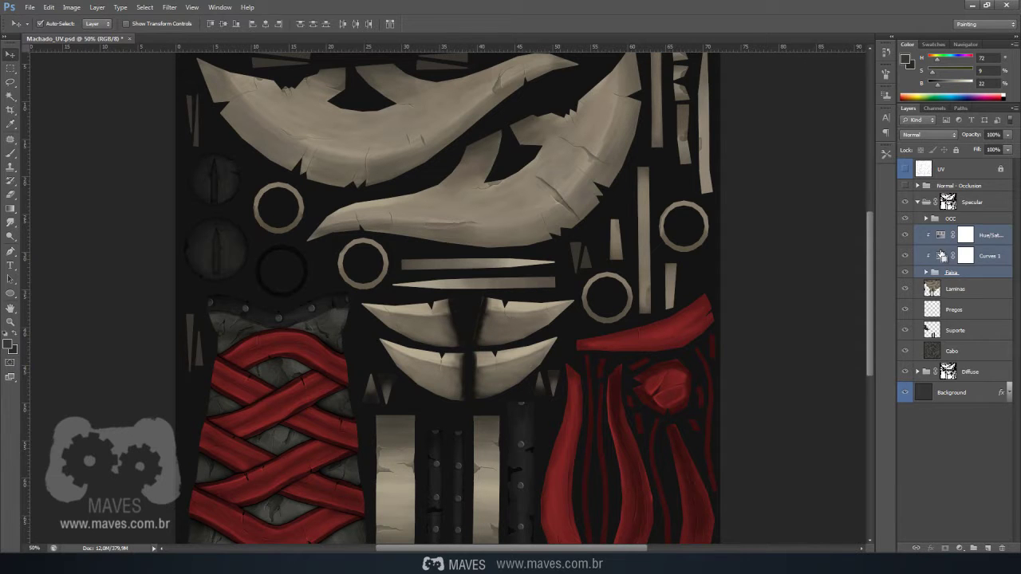
{"action": "key", "text": "ctrl+e"}
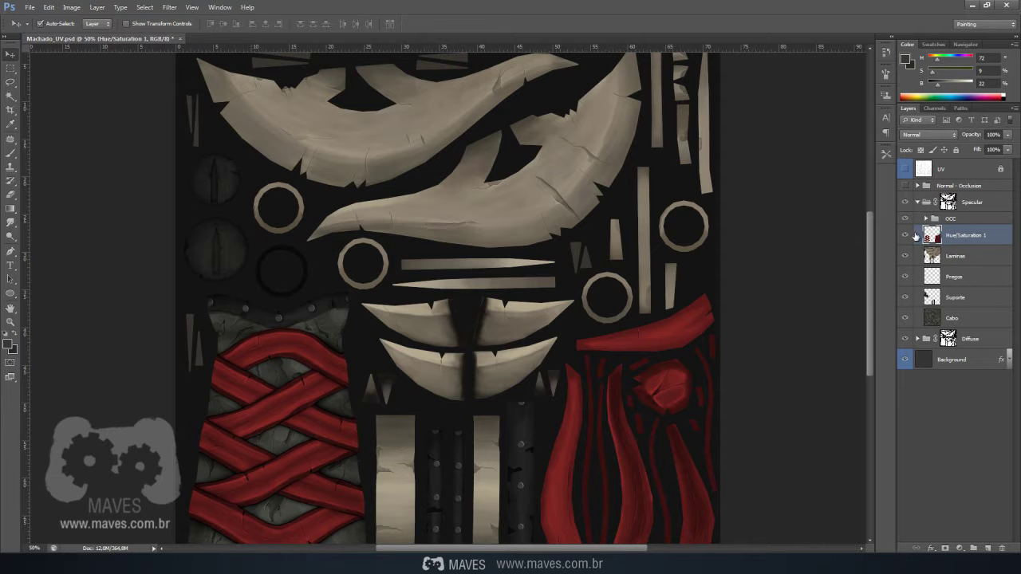
{"action": "double_click", "coordinate": [957, 237]}
{"action": "type", "text": "Faca"}
{"action": "key", "text": "Return"}
{"action": "left_click", "coordinate": [947, 238], "text": "ctrl"}
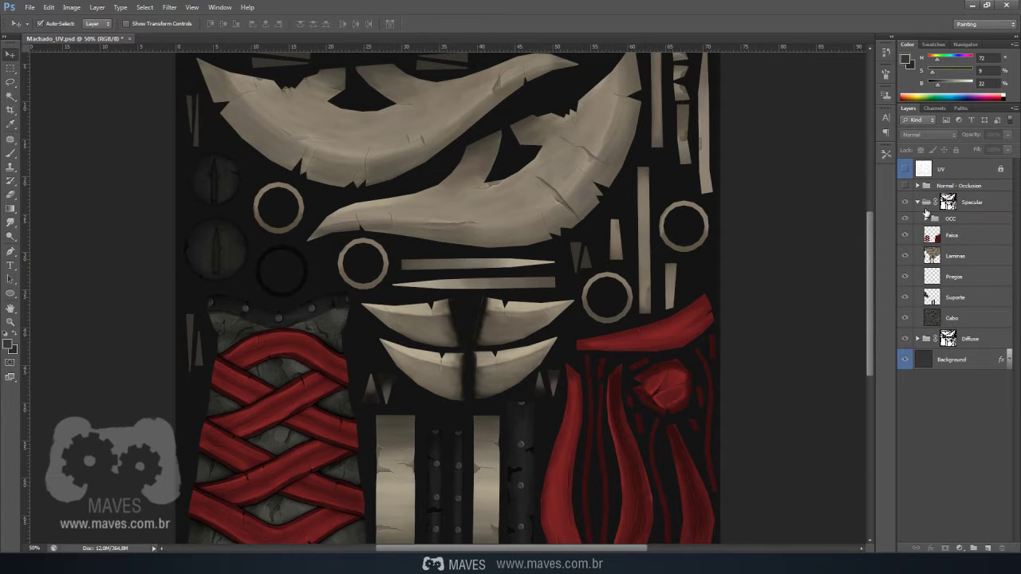
Hide the OCC group inside the Specular group and select the Faixa layer.
{"action": "left_click", "coordinate": [905, 219]}
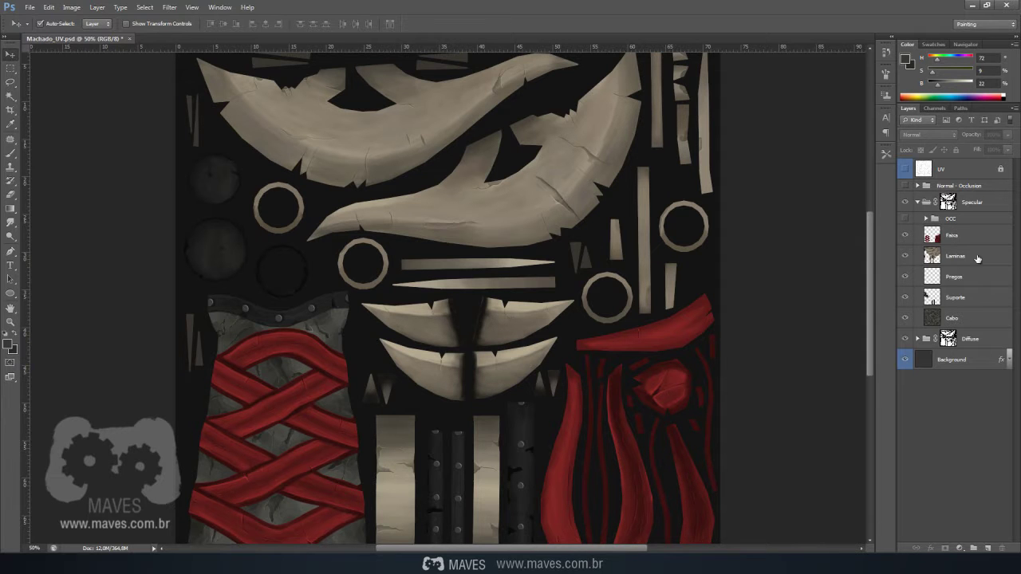
{"action": "left_click", "coordinate": [952, 236]}
{"action": "left_click_drag", "start_coordinate": [488, 365], "coordinate": [501, 310]}
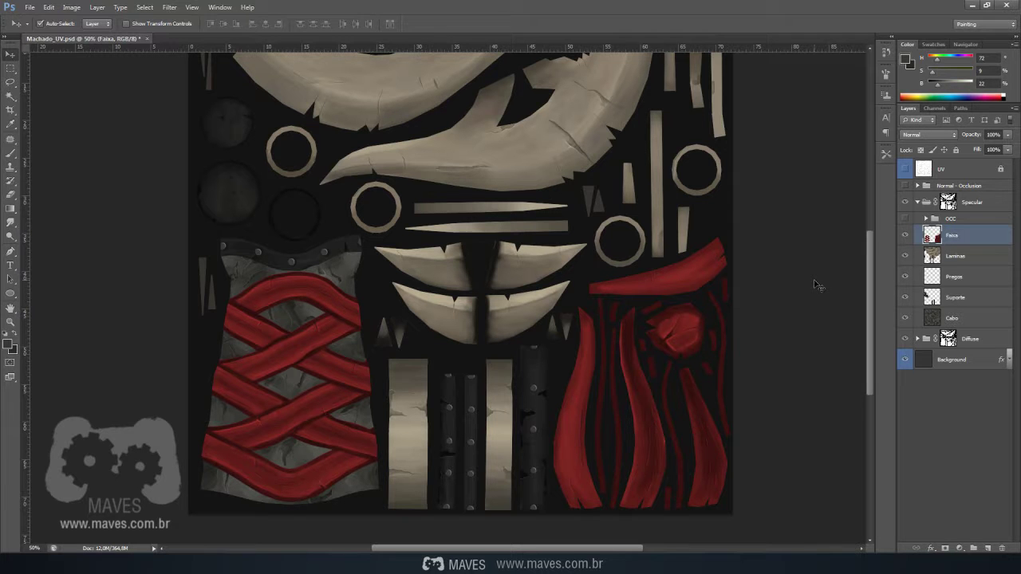
Try desaturating the Faixa layer, then undo it.
{"action": "key", "text": "ctrl+shift+u"}
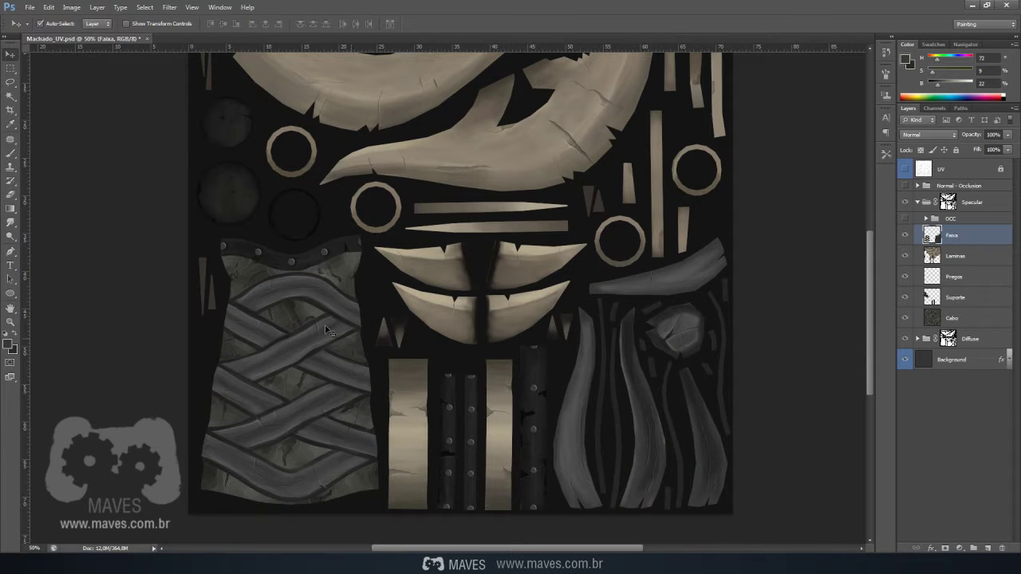
{"action": "key", "text": "ctrl+z"}
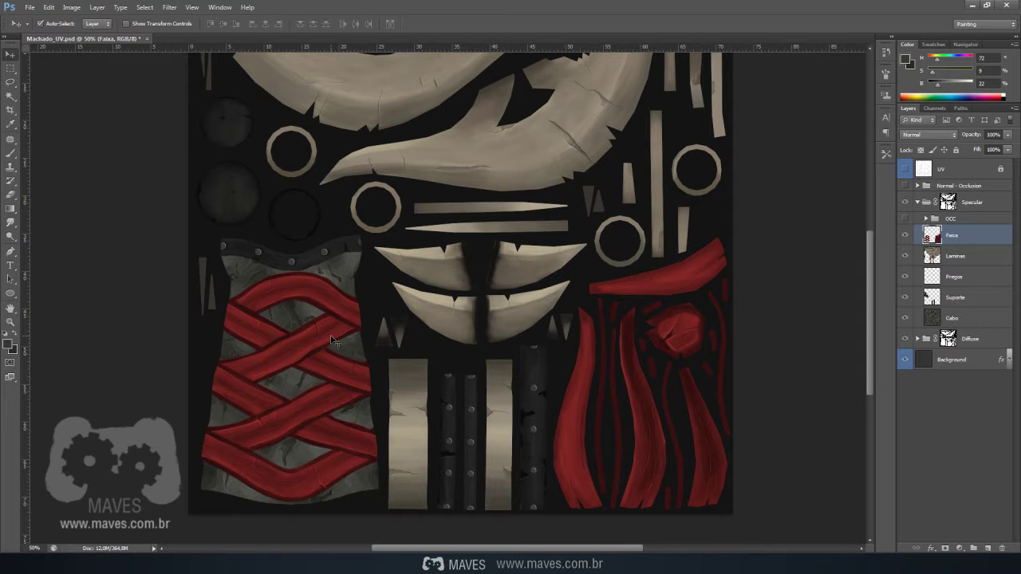
Convert the Faixa layer to greyscale with a Black & White adjustment using the High Contrast Red Filter preset.
{"action": "left_click", "coordinate": [69, 10]}
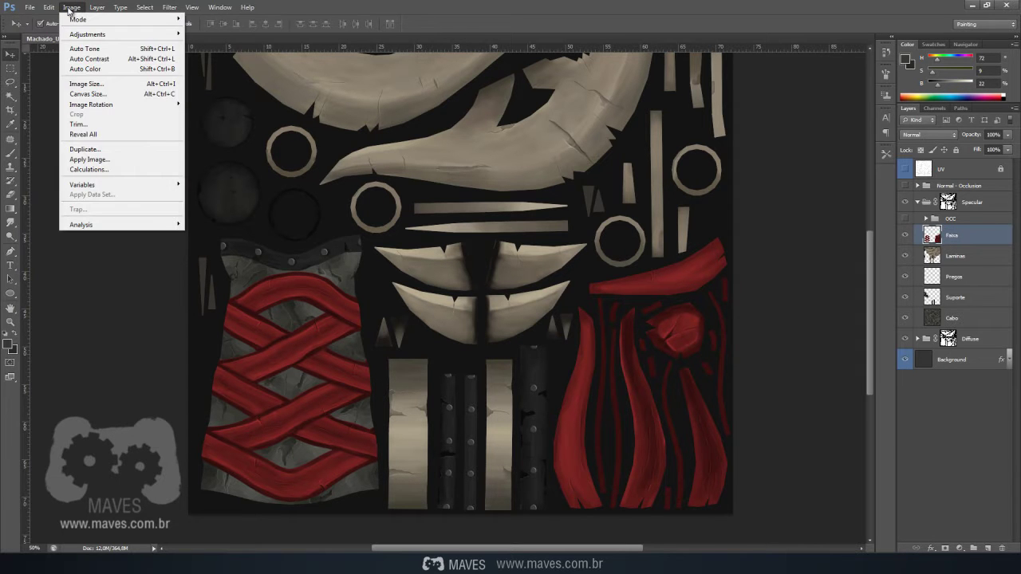
{"action": "mouse_move", "coordinate": [76, 35]}
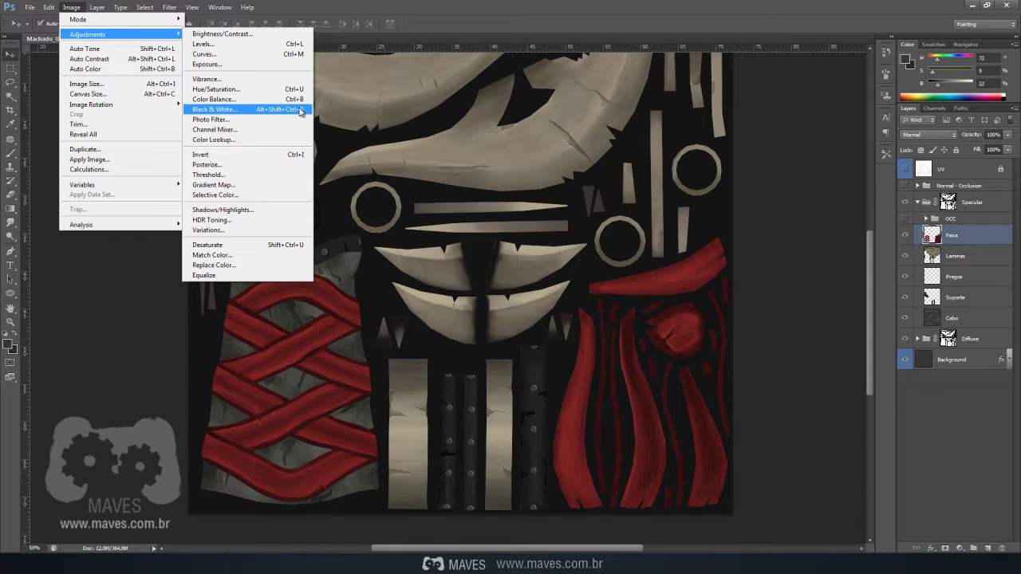
{"action": "left_click", "coordinate": [225, 114]}
{"action": "left_click_drag", "start_coordinate": [764, 106], "coordinate": [489, 78]}
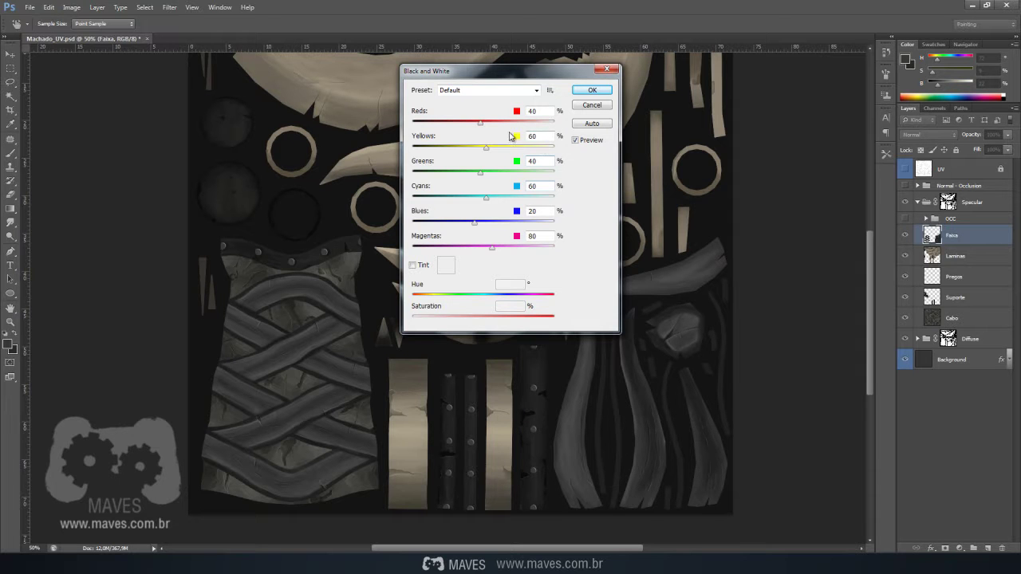
{"action": "left_click", "coordinate": [504, 91]}
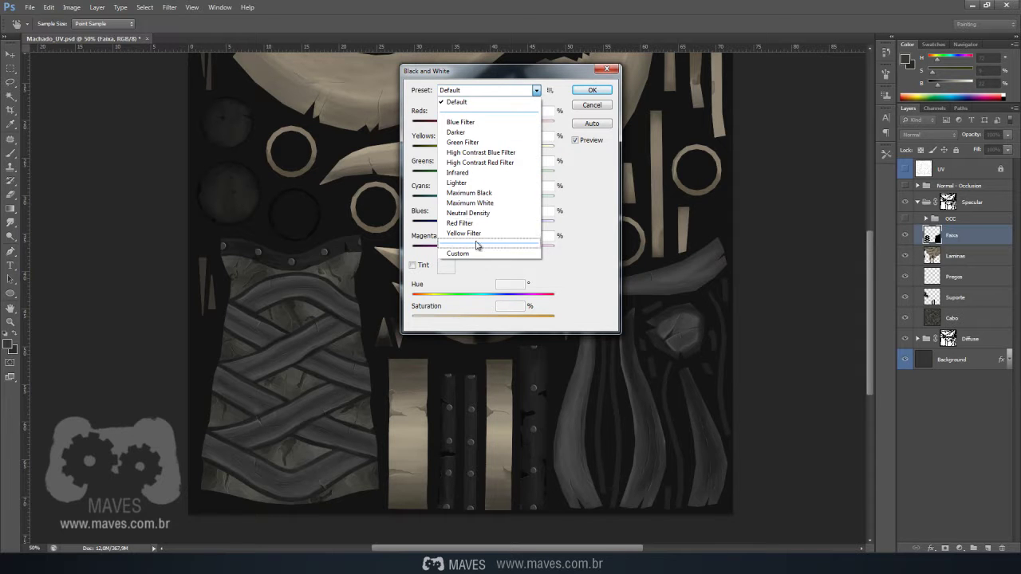
{"action": "left_click", "coordinate": [468, 124]}
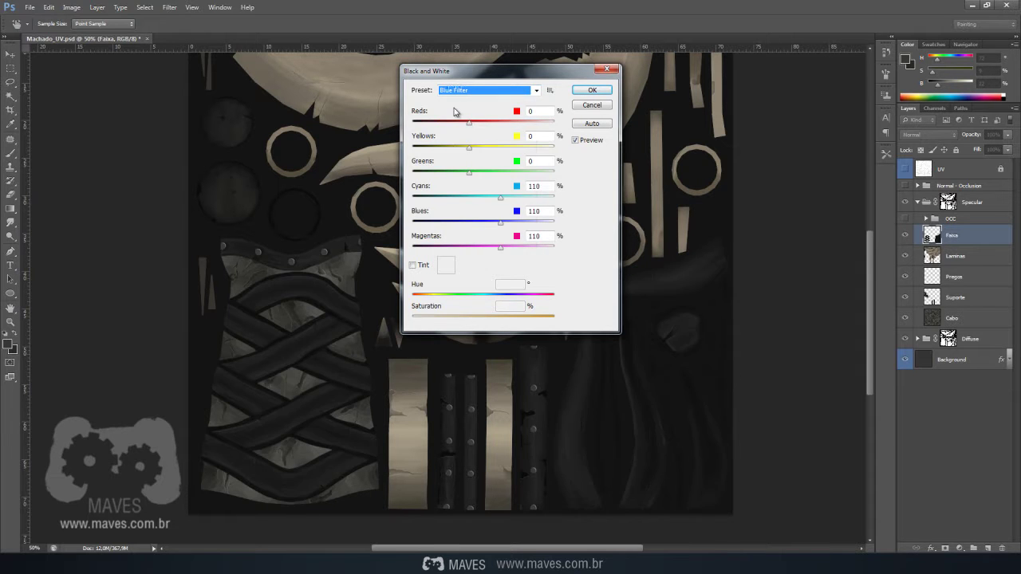
{"action": "key", "text": "Down"}
{"action": "key", "text": "Down"}
{"action": "key", "text": "Down"}
{"action": "key", "text": "Down"}
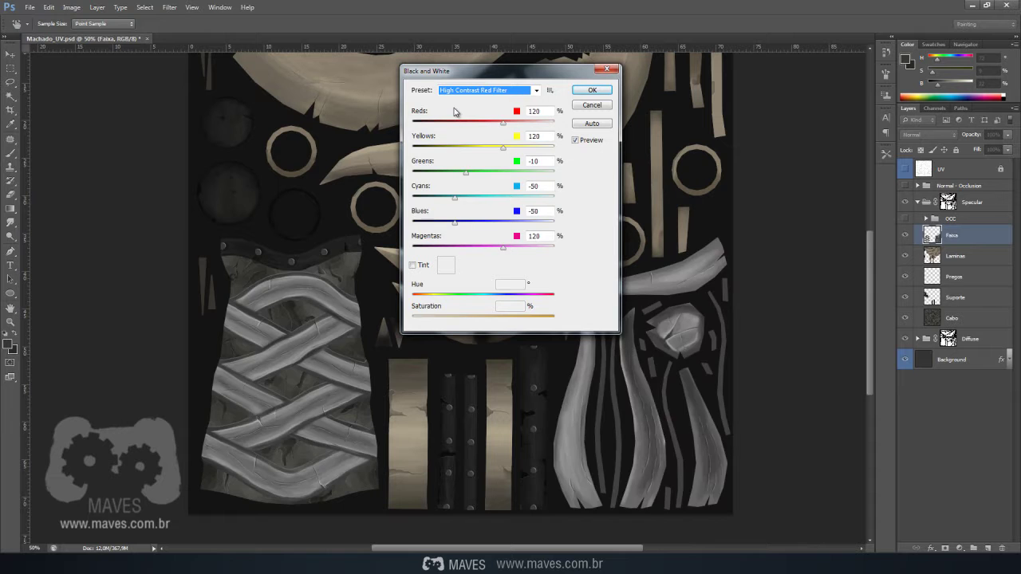
{"action": "left_click", "coordinate": [537, 90]}
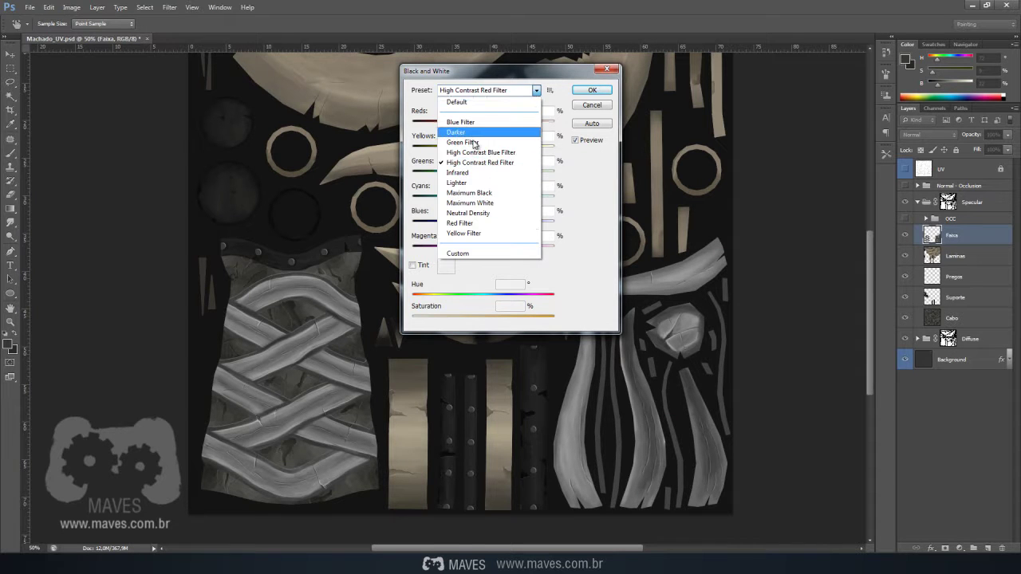
{"action": "left_click", "coordinate": [524, 165]}
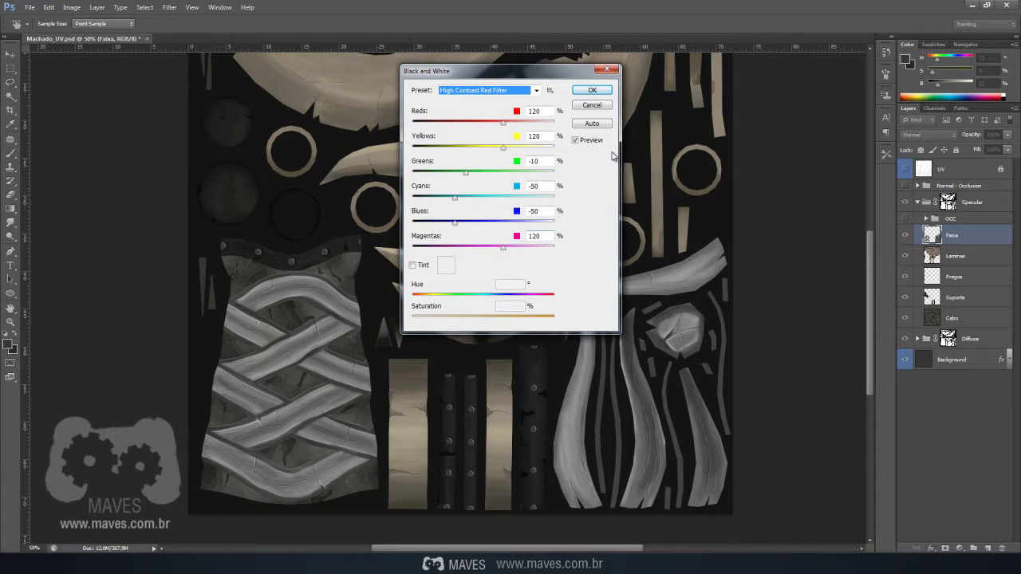
{"action": "left_click", "coordinate": [591, 90]}
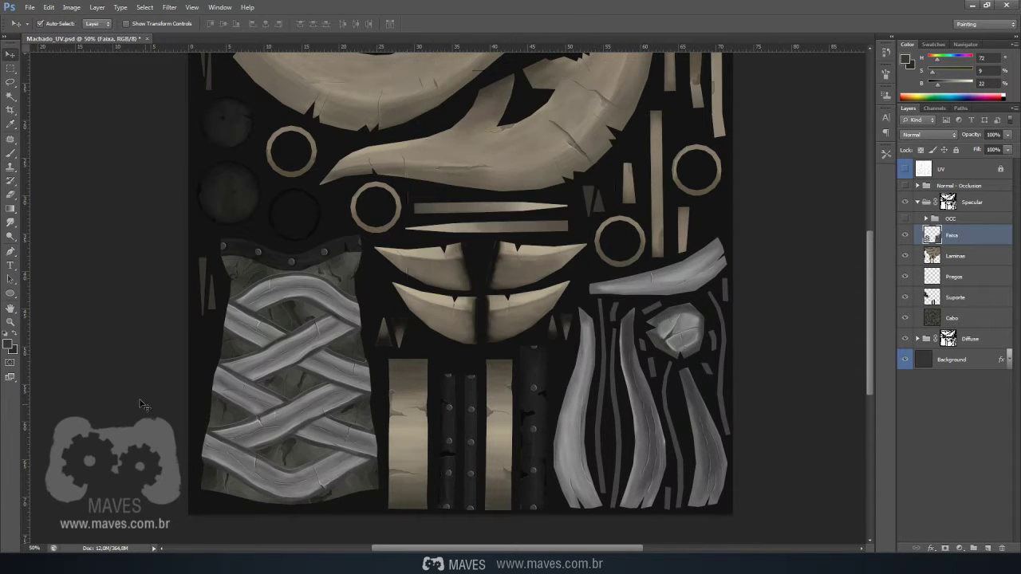
Convert the Laminas layer to greyscale with a Black & White adjustment using the Infrared preset.
{"action": "left_click", "coordinate": [956, 256]}
{"action": "scroll", "coordinate": [589, 263], "scroll_direction": "up", "scroll_amount": 2}
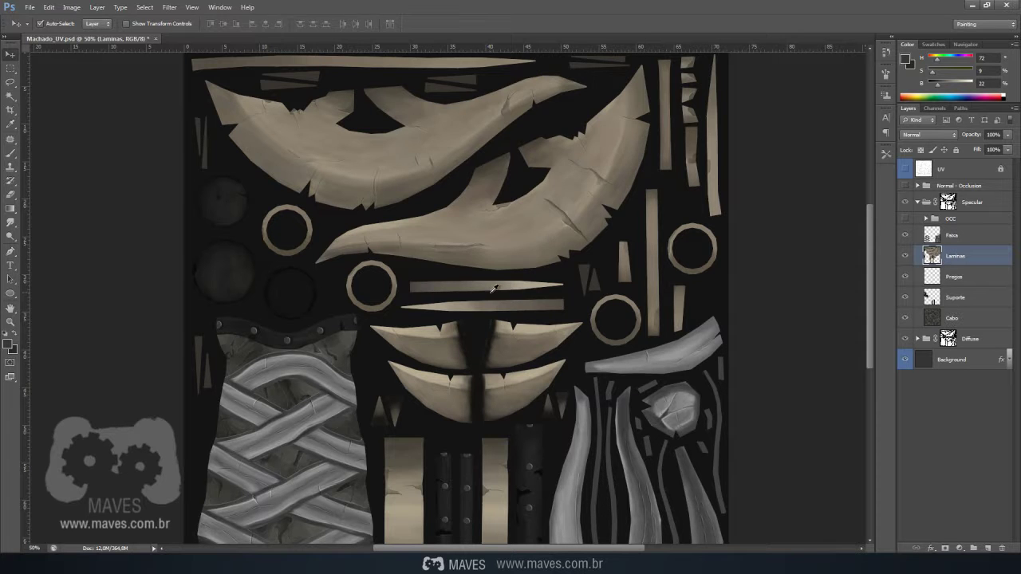
{"action": "key", "text": "ctrl+alt+shift+b"}
{"action": "left_click_drag", "start_coordinate": [496, 72], "coordinate": [780, 140]}
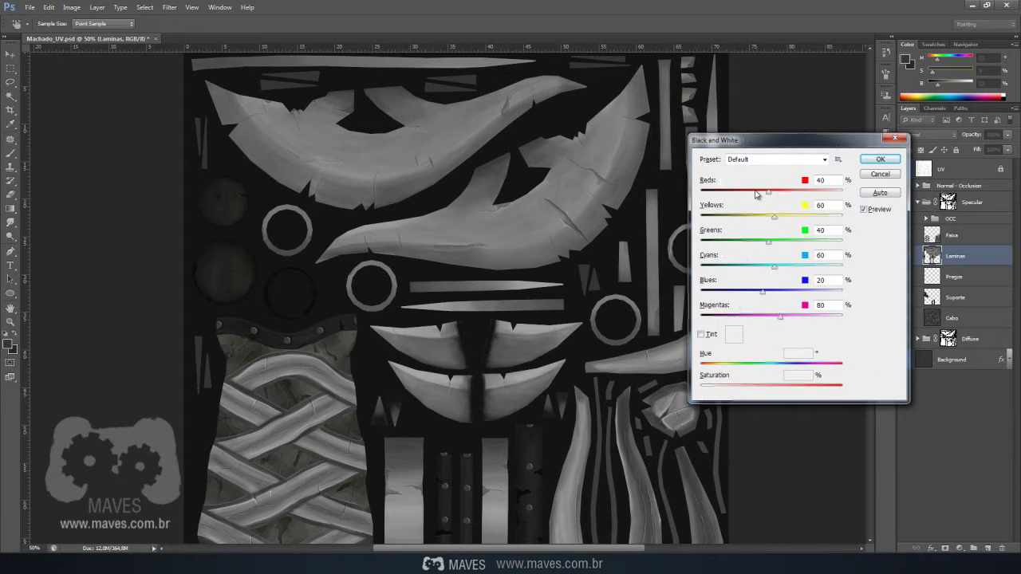
{"action": "left_click", "coordinate": [770, 159]}
{"action": "left_click", "coordinate": [764, 165]}
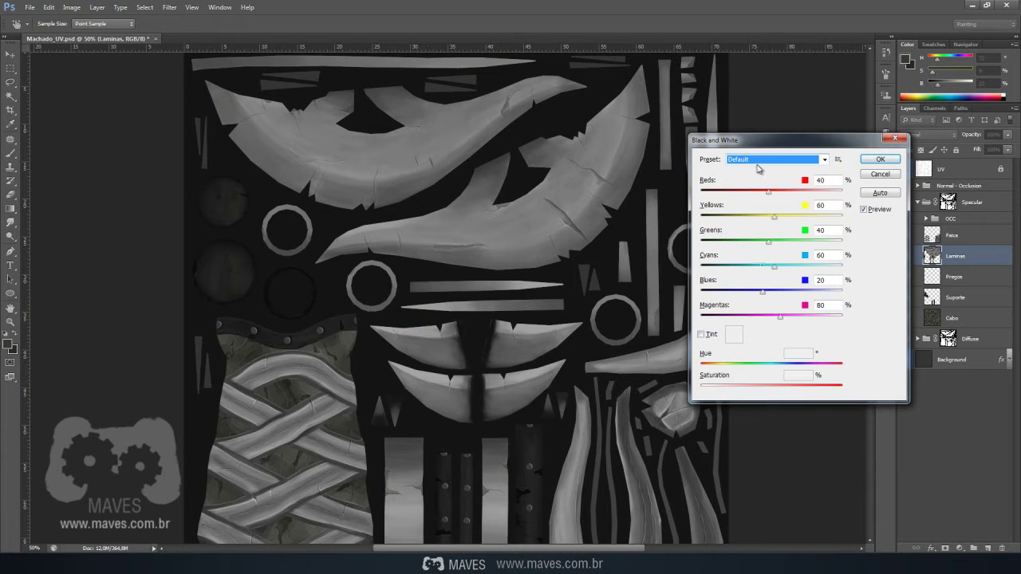
{"action": "key", "text": "Down"}
{"action": "key", "text": "Down"}
{"action": "key", "text": "Down"}
{"action": "key", "text": "Down"}
{"action": "key", "text": "Down"}
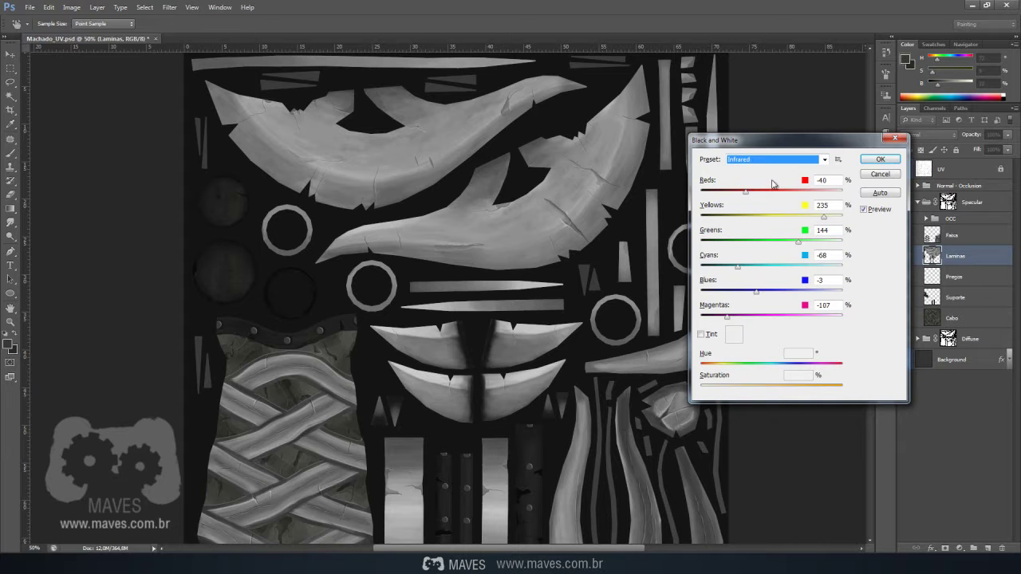
{"action": "left_click", "coordinate": [881, 160]}
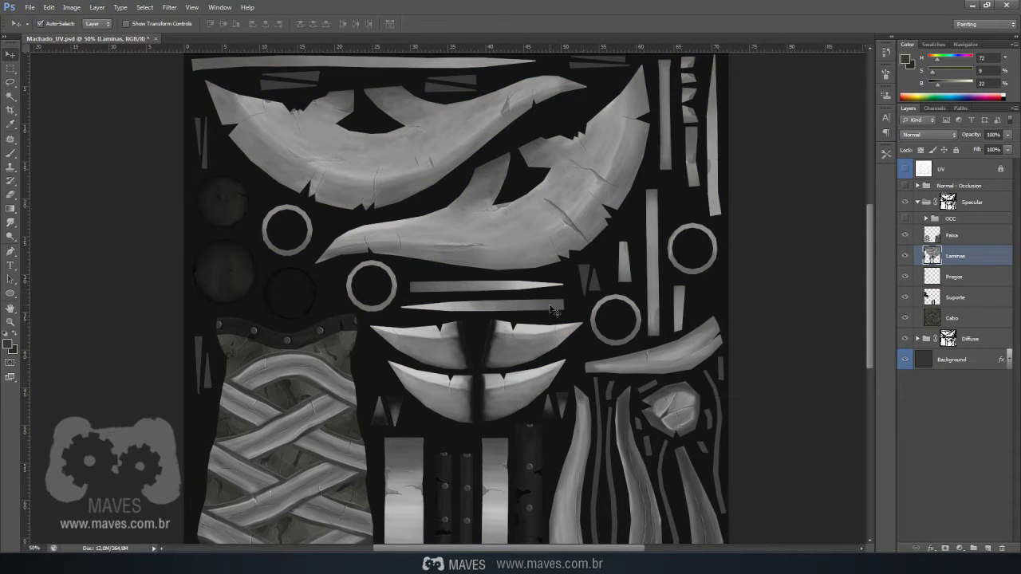
Compare Black & White presets on the Suporte layer and convert it to greyscale with the Infrared preset.
{"action": "left_click", "coordinate": [951, 278]}
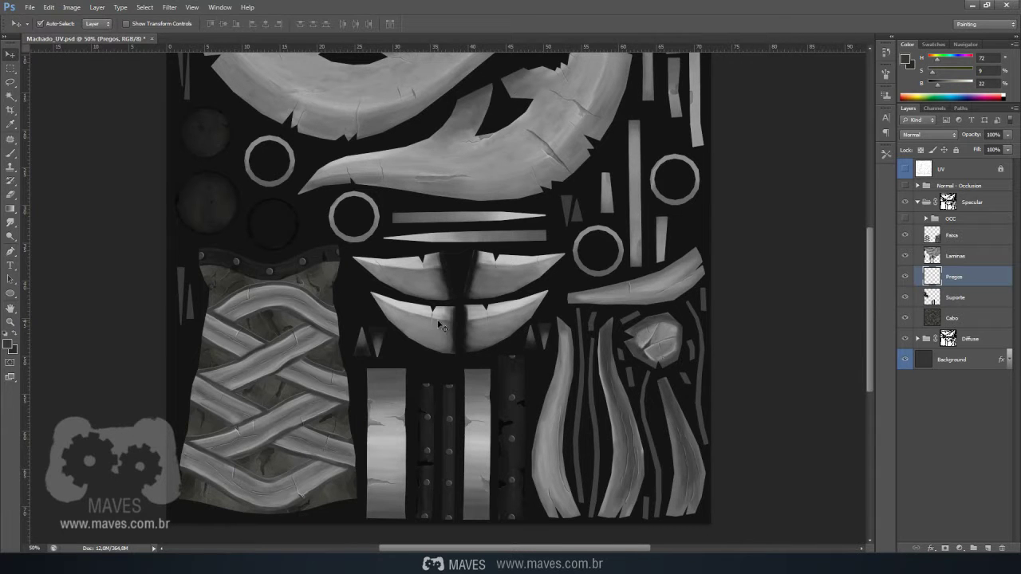
{"action": "left_click", "coordinate": [971, 301]}
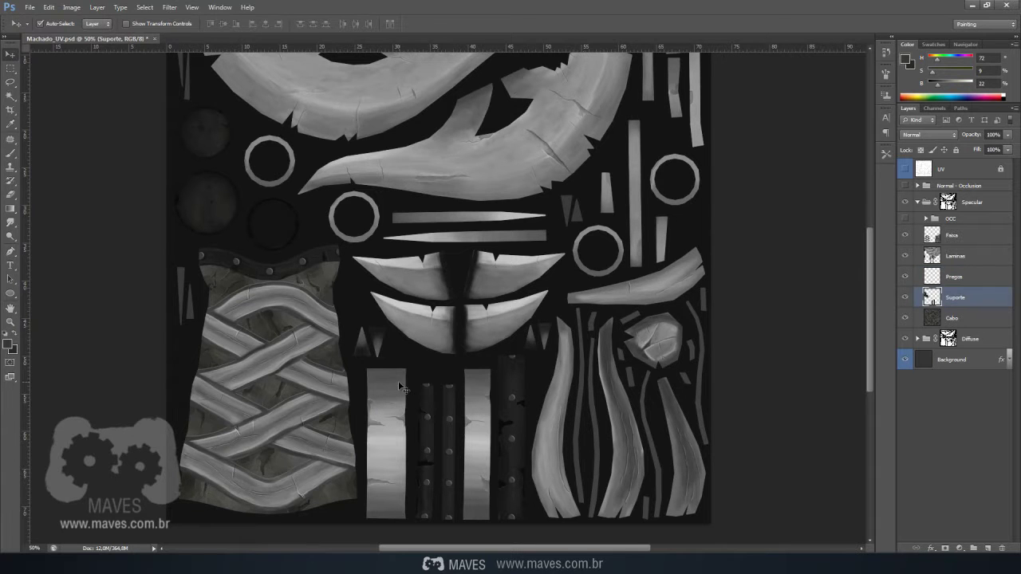
{"action": "key", "text": "ctrl+alt+shift+b"}
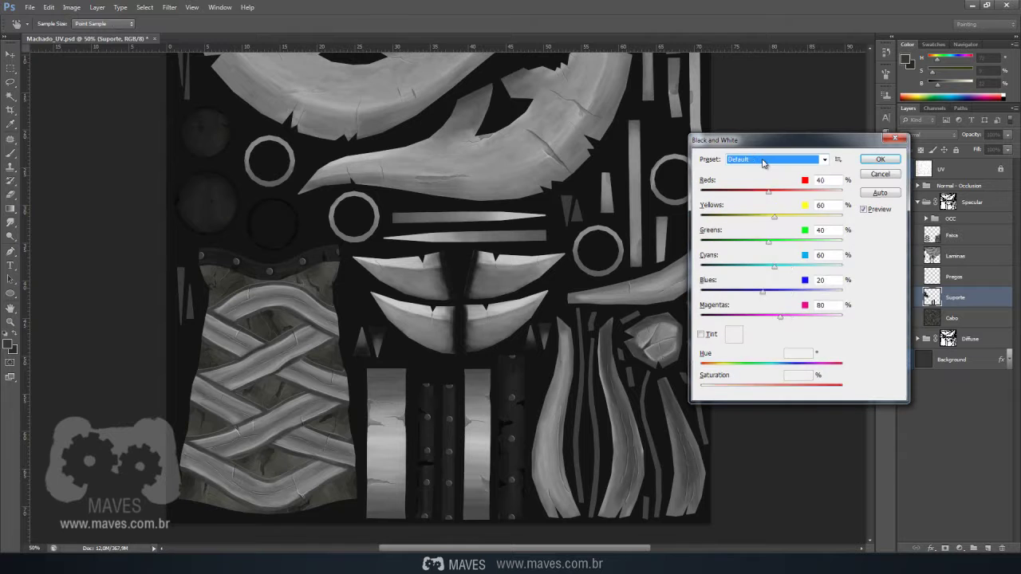
{"action": "key", "text": "Down"}
{"action": "key", "text": "Down"}
{"action": "key", "text": "Down"}
{"action": "key", "text": "Down"}
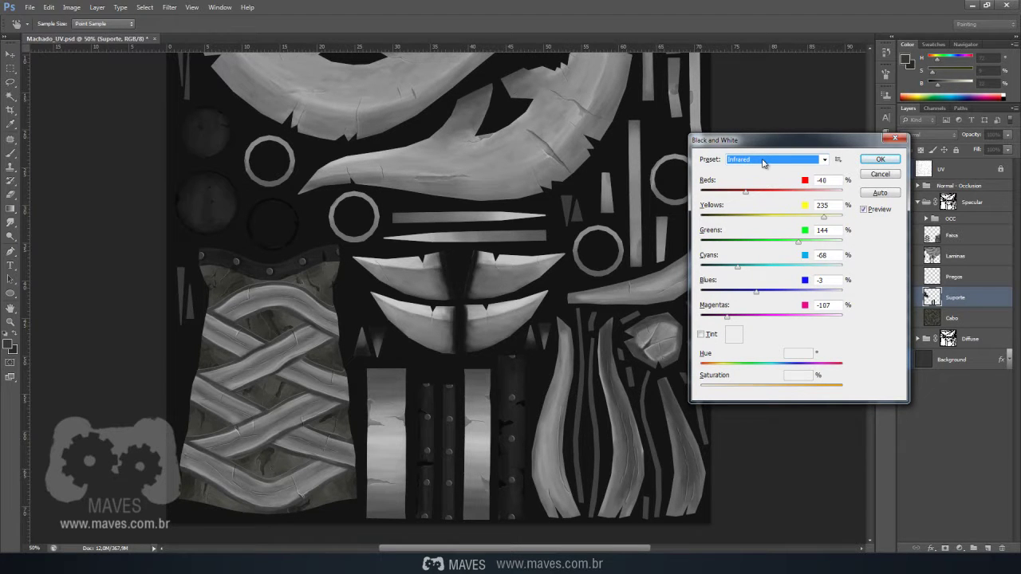
{"action": "key", "text": "Down"}
{"action": "key", "text": "Down"}
{"action": "key", "text": "Down"}
{"action": "key", "text": "Down"}
{"action": "scroll", "coordinate": [763, 161], "scroll_direction": "down", "scroll_amount": 1}
{"action": "left_click", "coordinate": [763, 161]}
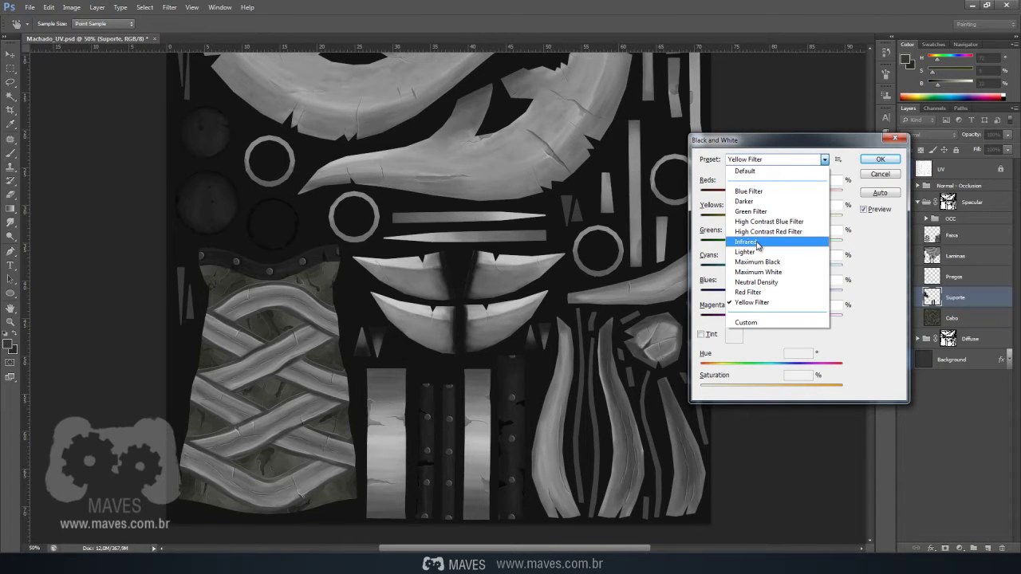
{"action": "left_click", "coordinate": [746, 242]}
{"action": "left_click", "coordinate": [881, 160]}
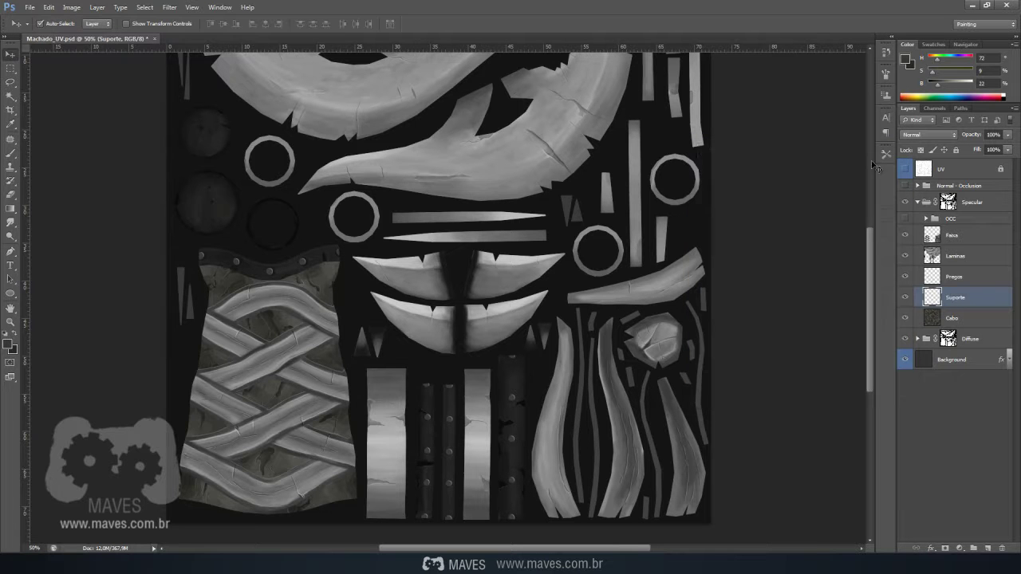
Compare Black & White presets on the Cabo layer and convert it to greyscale with the High Contrast Blue Filter preset.
{"action": "left_click", "coordinate": [955, 318]}
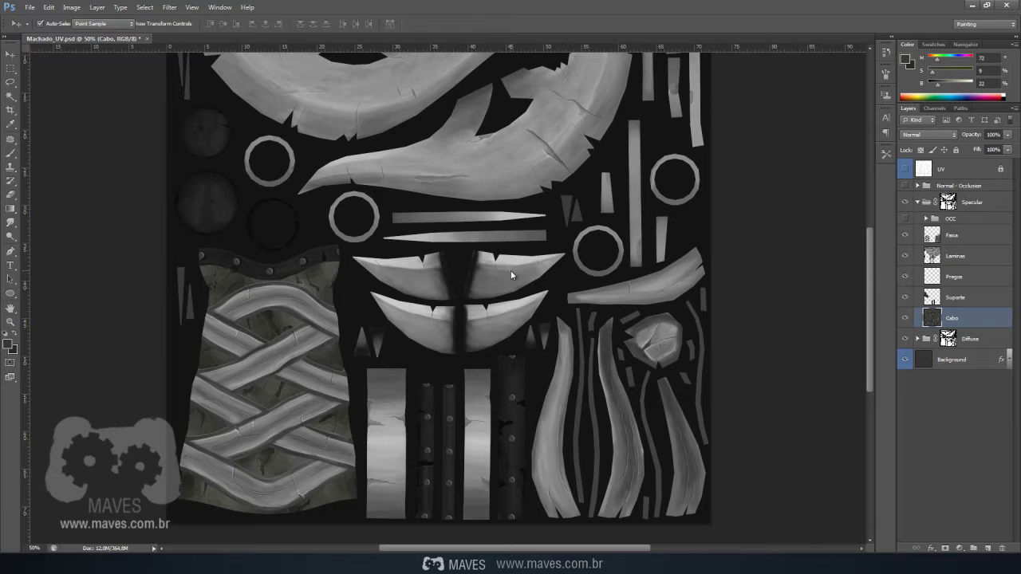
{"action": "key", "text": "ctrl+alt+shift+b"}
{"action": "key", "text": "Down"}
{"action": "key", "text": "Down"}
{"action": "key", "text": "Down"}
{"action": "key", "text": "Down"}
{"action": "key", "text": "Down"}
{"action": "key", "text": "Down"}
{"action": "key", "text": "Down"}
{"action": "key", "text": "Down"}
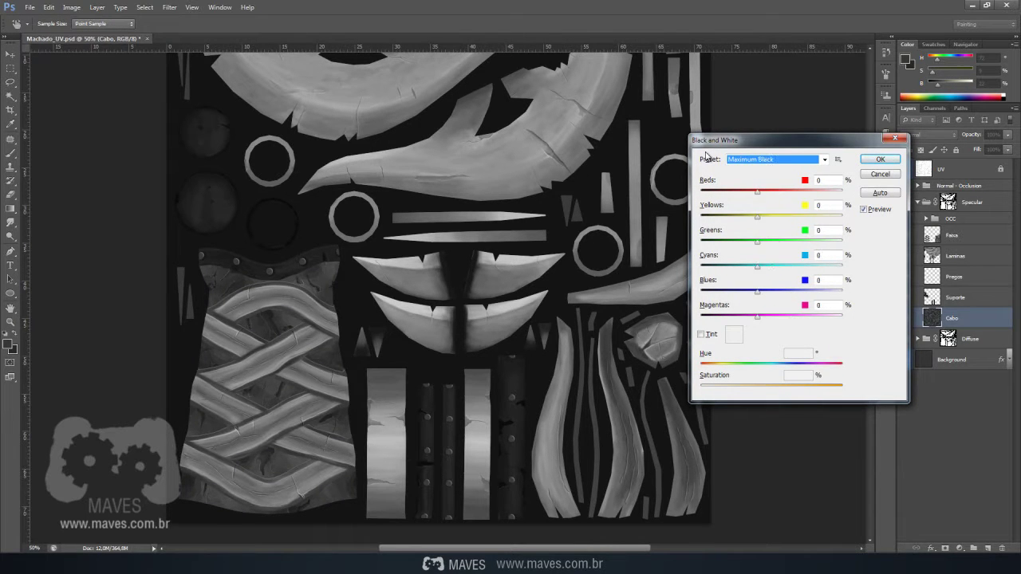
{"action": "key", "text": "Down"}
{"action": "key", "text": "Down"}
{"action": "key", "text": "Down"}
{"action": "left_click", "coordinate": [742, 160]}
{"action": "left_click", "coordinate": [804, 223]}
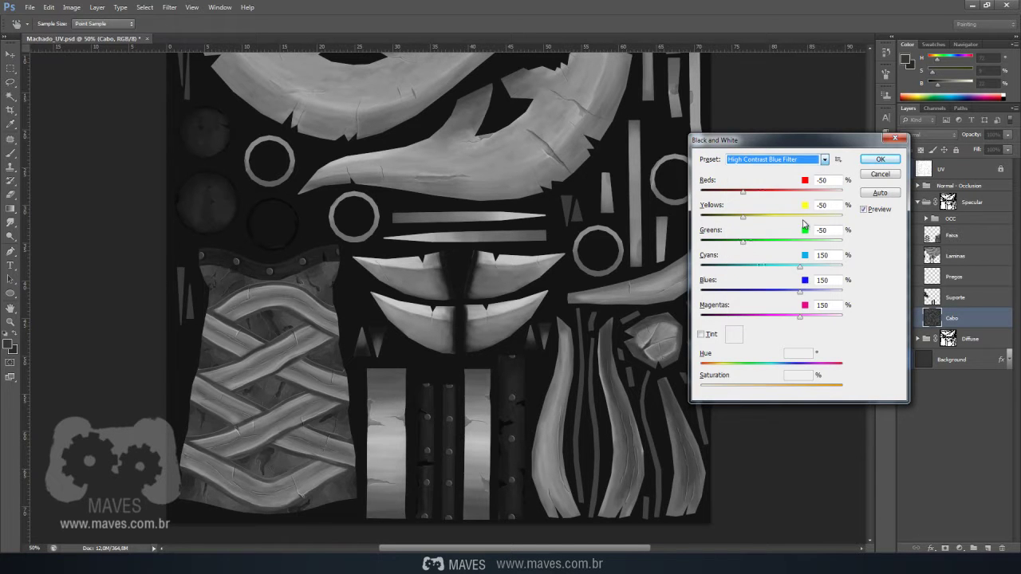
{"action": "left_click", "coordinate": [881, 160]}
Save the document as a separate Photoshop file named Machado_Specular.psd in the Texturas folder.
{"action": "key", "text": "v"}
{"action": "left_click", "coordinate": [304, 320]}
{"action": "scroll", "coordinate": [603, 247], "scroll_direction": "up", "scroll_amount": 1}
{"action": "scroll", "coordinate": [602, 247], "scroll_direction": "up", "scroll_amount": 1}
{"action": "key", "text": "ctrl+minus"}
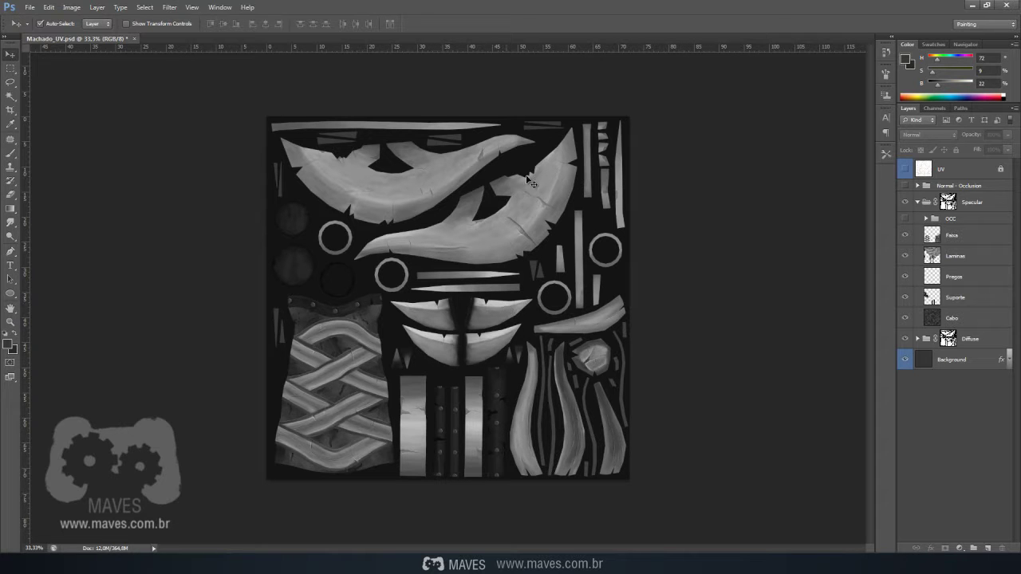
{"action": "key", "text": "ctrl+shift+s"}
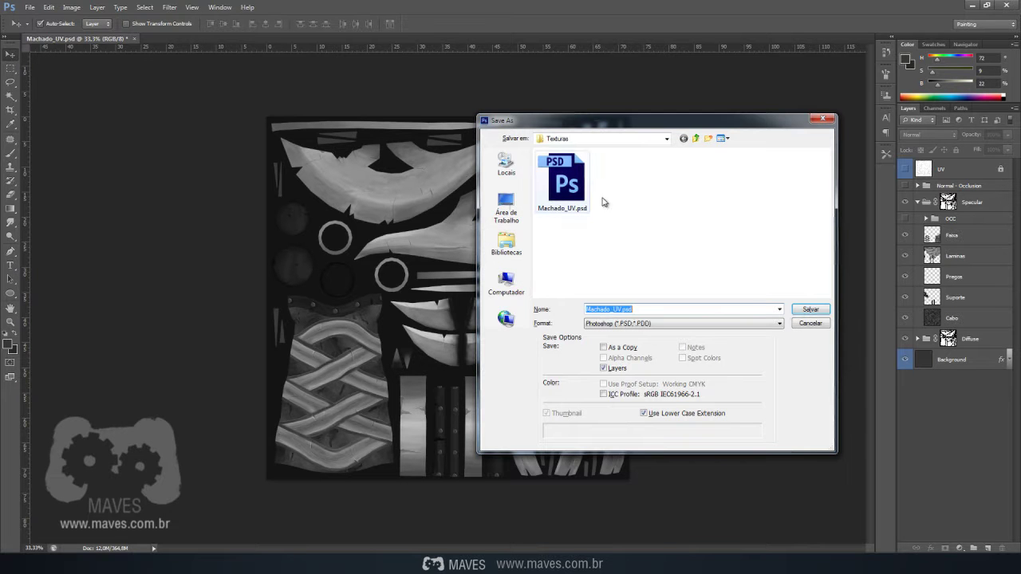
{"action": "left_click", "coordinate": [612, 308]}
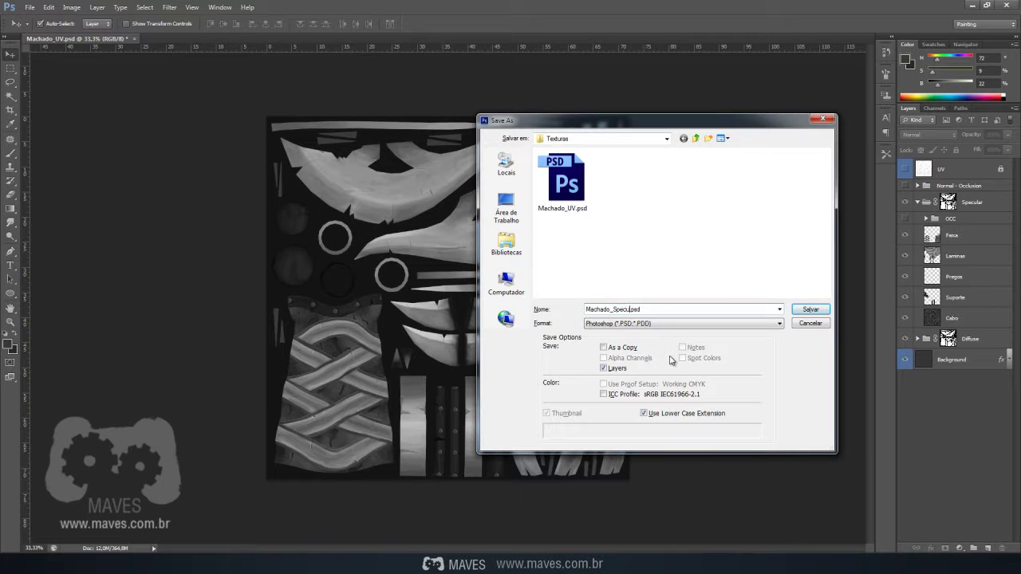
{"action": "type", "text": "Specular"}
{"action": "left_click", "coordinate": [812, 310]}
{"action": "left_click", "coordinate": [626, 174]}
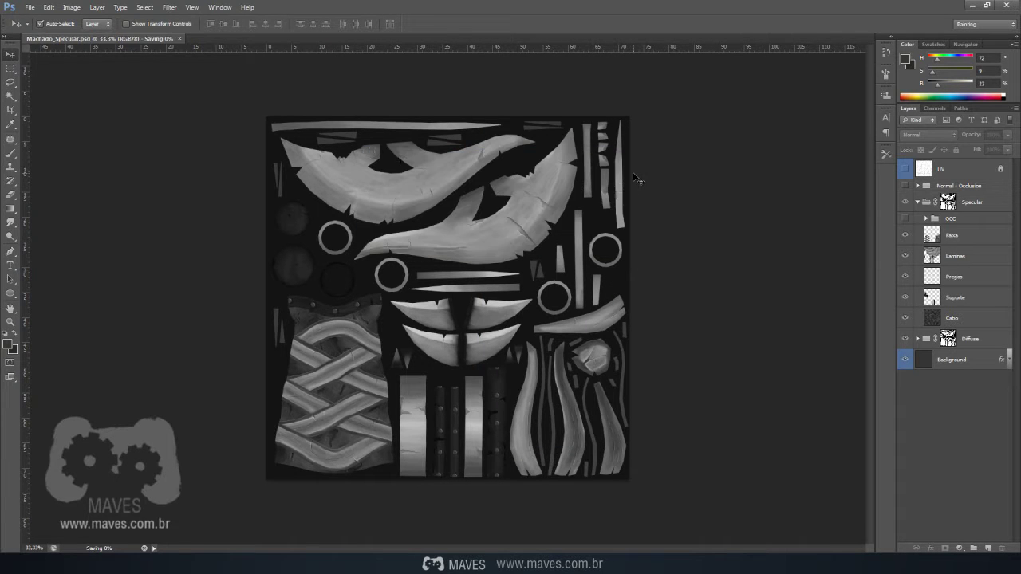
Switch to Marmoset Toolbag, load Machado_Specular.psd as the material's specular map and inspect the axe.
{"action": "key", "text": "ctrl+plus"}
{"action": "scroll", "coordinate": [413, 393], "scroll_direction": "down", "scroll_amount": 1}
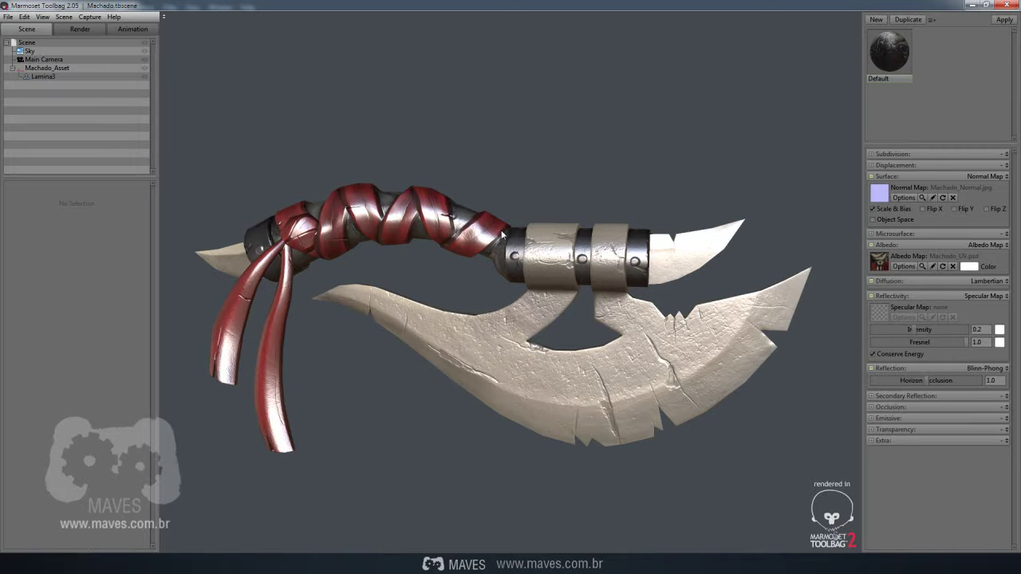
{"action": "left_click", "coordinate": [879, 313]}
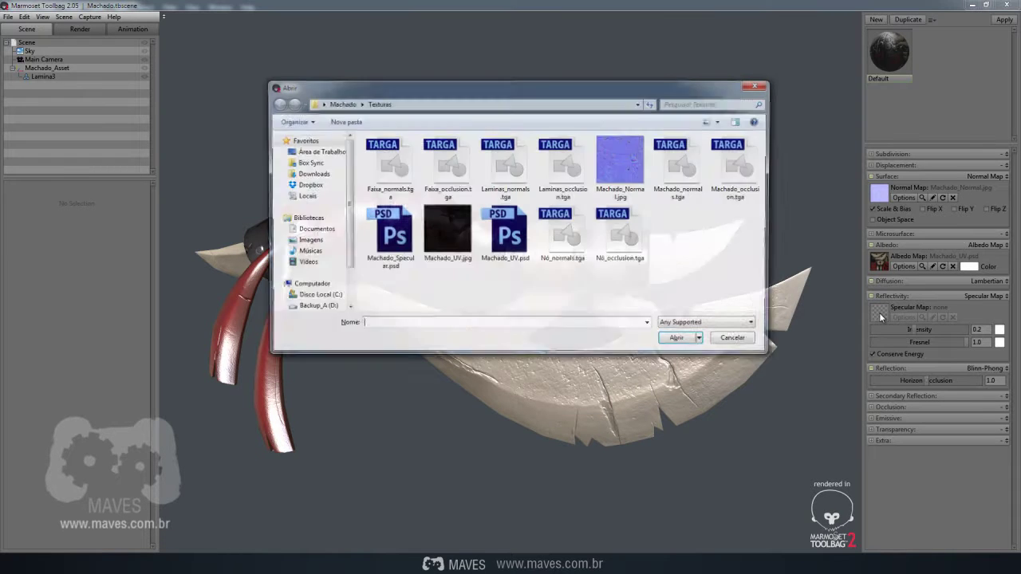
{"action": "left_click", "coordinate": [404, 267]}
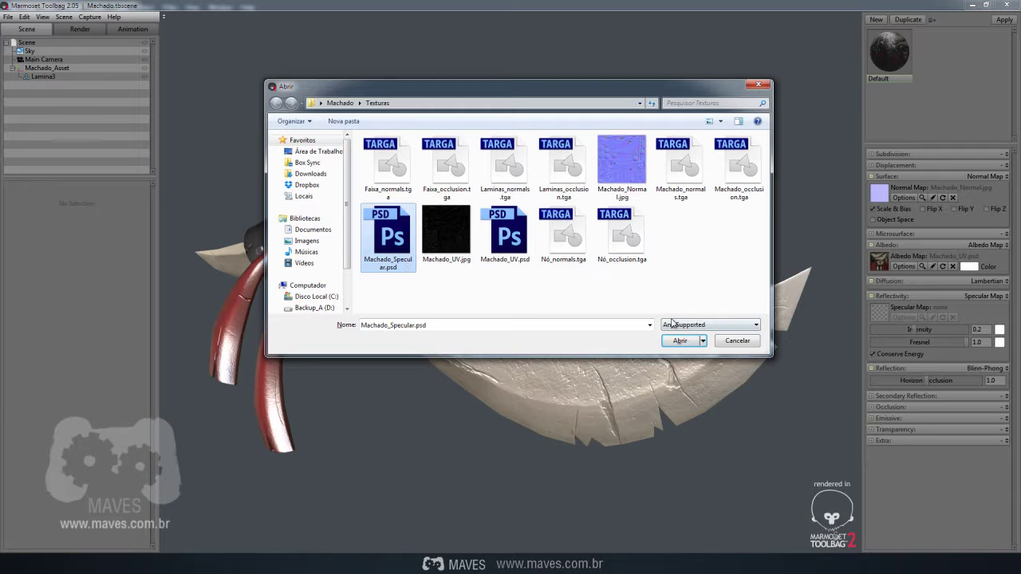
{"action": "left_click", "coordinate": [679, 342]}
{"action": "mouse_move", "coordinate": [495, 279]}
{"action": "left_mouse_down"}
{"action": "mouse_move", "coordinate": [559, 297]}
{"action": "mouse_move", "coordinate": [551, 373]}
{"action": "mouse_move", "coordinate": [555, 286]}
{"action": "mouse_move", "coordinate": [540, 231]}
{"action": "mouse_move", "coordinate": [485, 292]}
{"action": "mouse_move", "coordinate": [565, 325]}
{"action": "mouse_move", "coordinate": [588, 310]}
{"action": "mouse_move", "coordinate": [595, 322]}
{"action": "mouse_move", "coordinate": [333, 272]}
{"action": "left_mouse_up"}
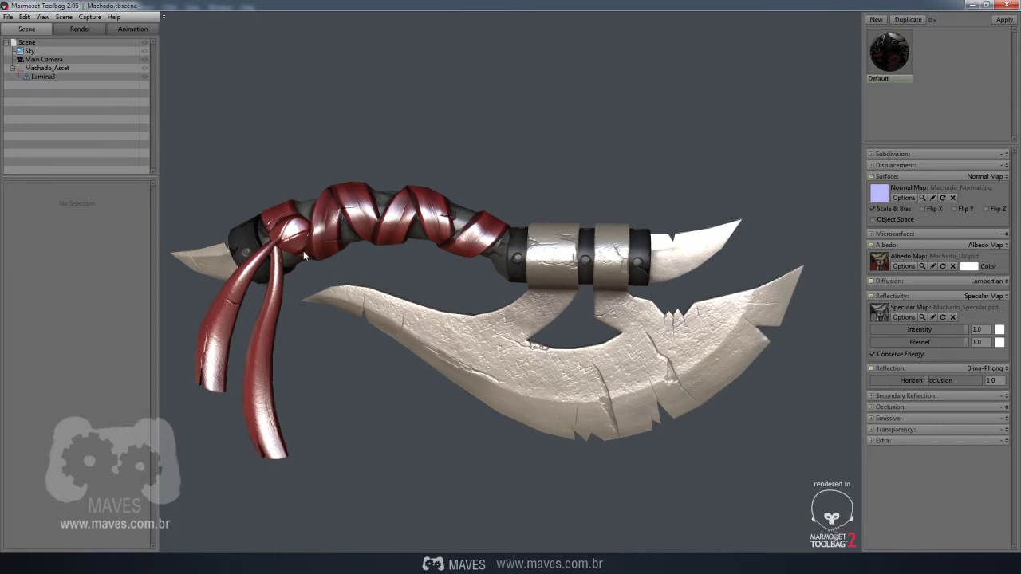
Switch to Photoshop and select the Faixa layer in the Specular group.
{"action": "left_click", "coordinate": [205, 563]}
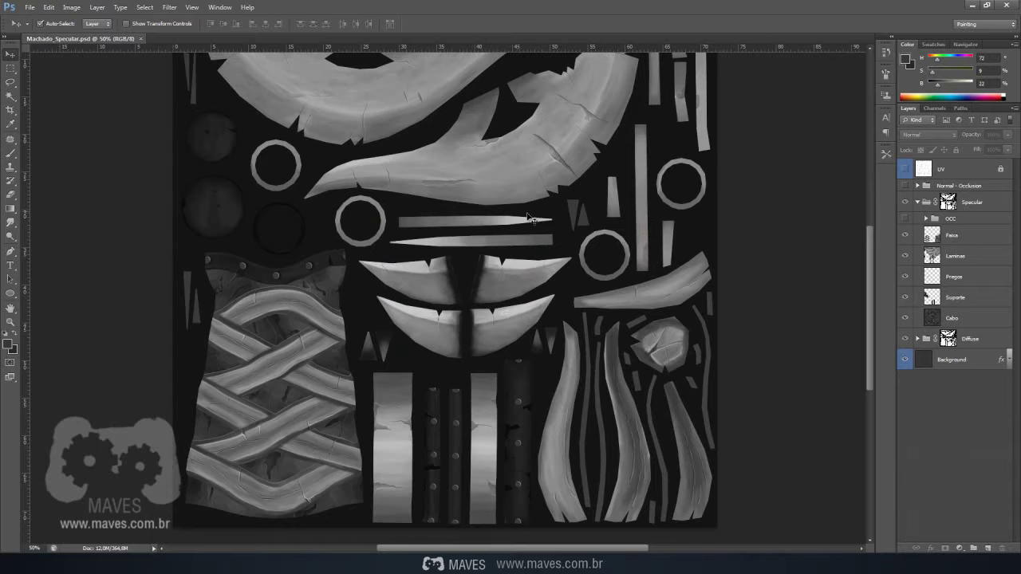
{"action": "left_click_drag", "start_coordinate": [308, 329], "coordinate": [301, 312]}
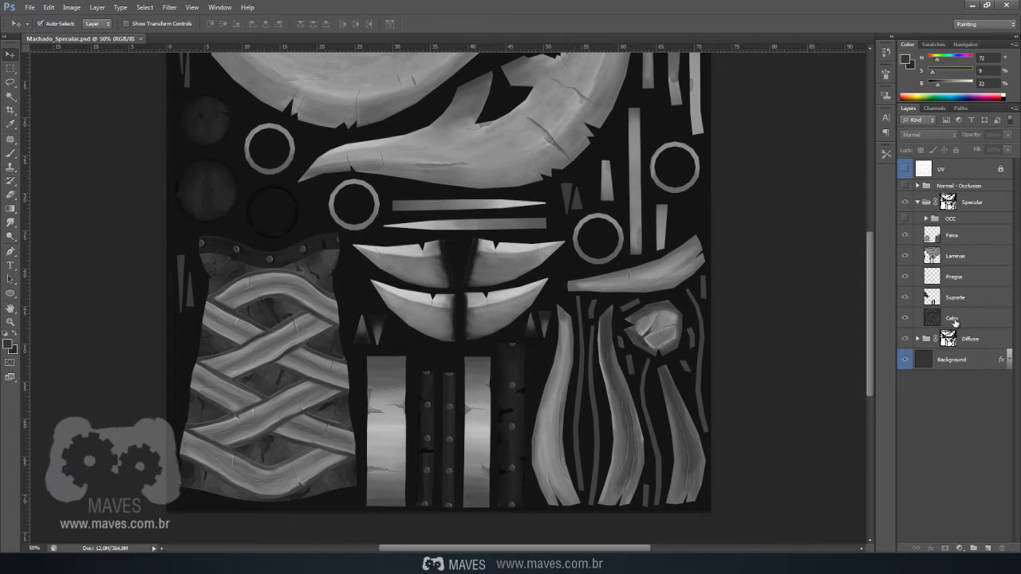
{"action": "left_click", "coordinate": [953, 235]}
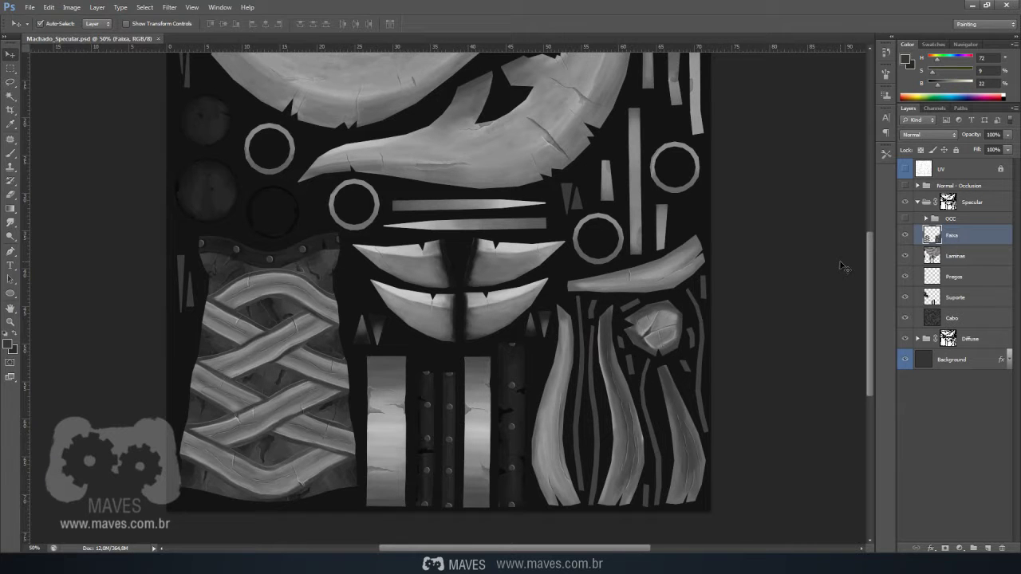
{"action": "key", "text": "ctrl+l"}
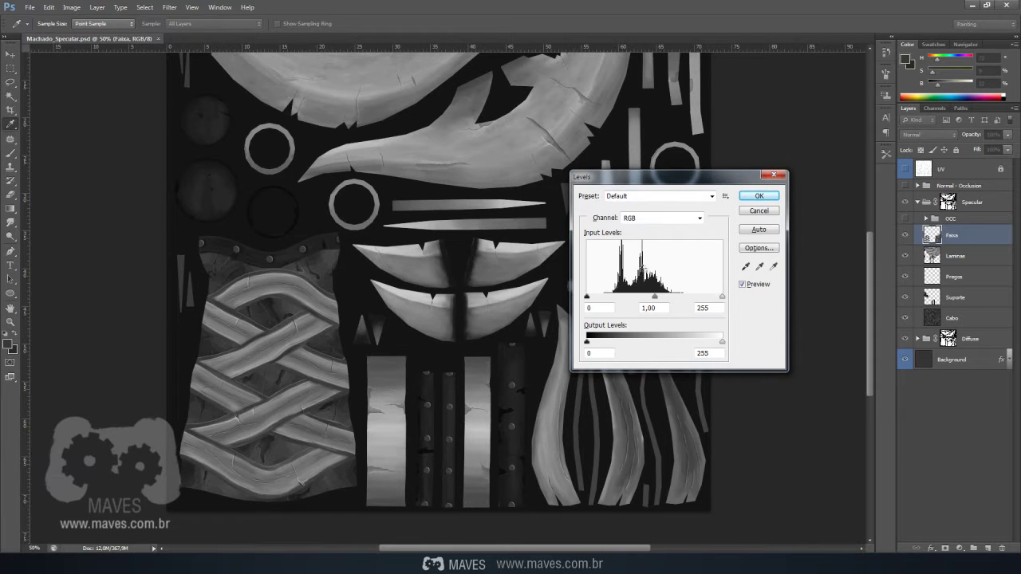
{"action": "left_click_drag", "start_coordinate": [655, 297], "coordinate": [684, 298]}
{"action": "left_click", "coordinate": [759, 210]}
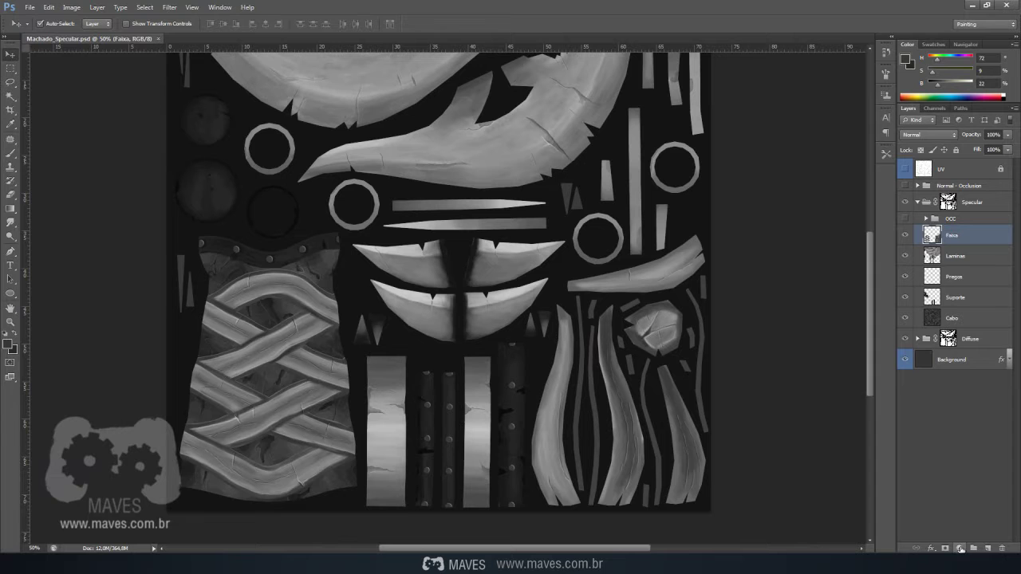
Add a Levels adjustment layer clipped to the Faixa layer, with midtone input 0.32 and white input 248.
{"action": "left_click", "coordinate": [961, 549]}
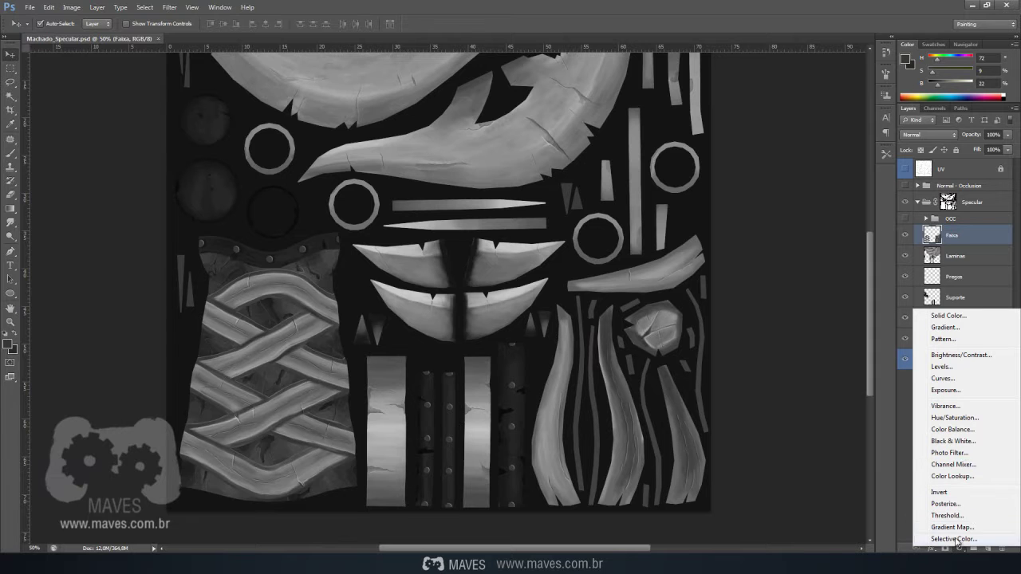
{"action": "left_click", "coordinate": [941, 367]}
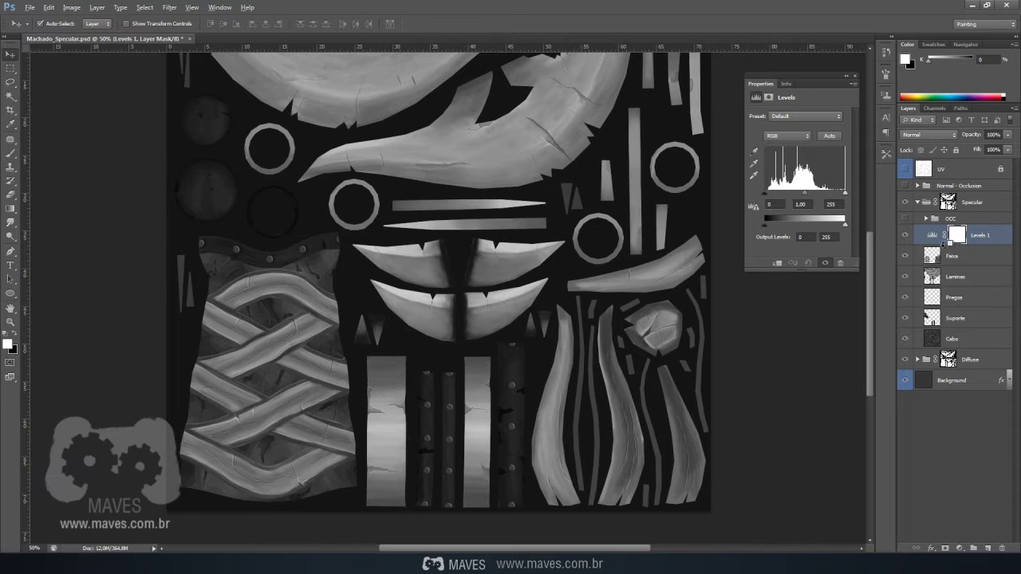
{"action": "left_click", "coordinate": [948, 252], "text": "alt"}
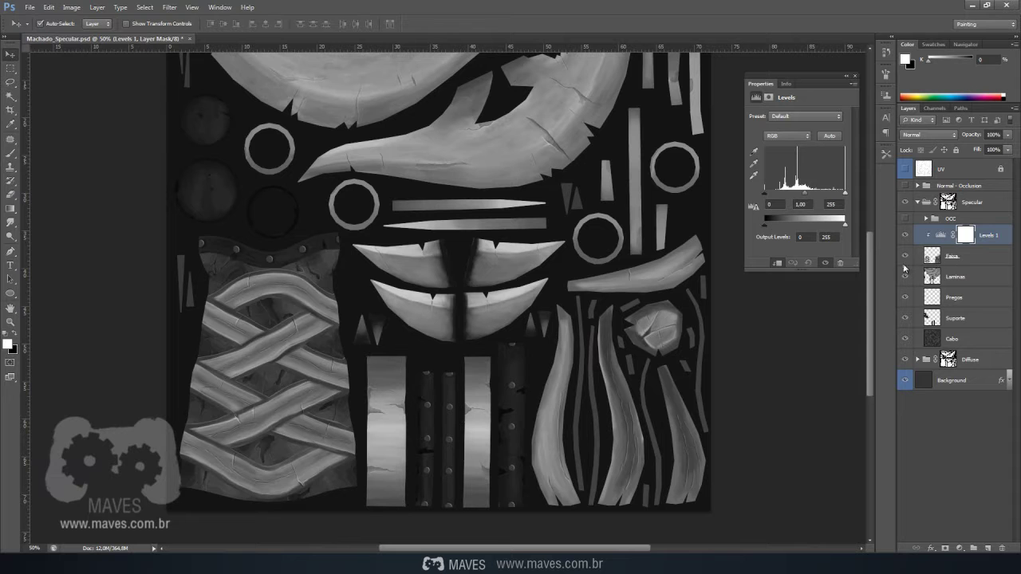
{"action": "left_click_drag", "start_coordinate": [814, 104], "coordinate": [794, 119]}
{"action": "left_click_drag", "start_coordinate": [784, 209], "coordinate": [806, 210]}
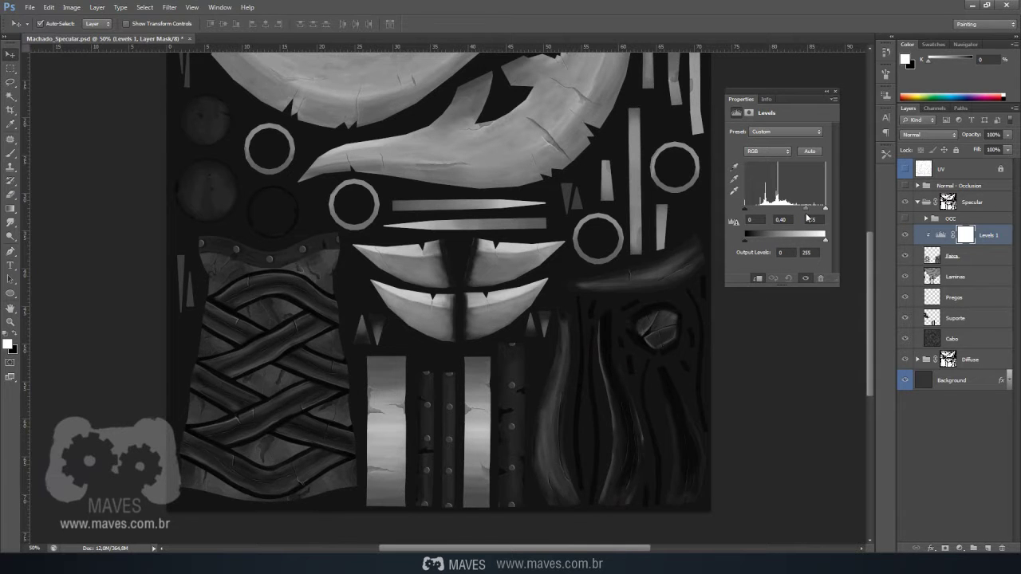
{"action": "left_click_drag", "start_coordinate": [809, 217], "coordinate": [811, 218]}
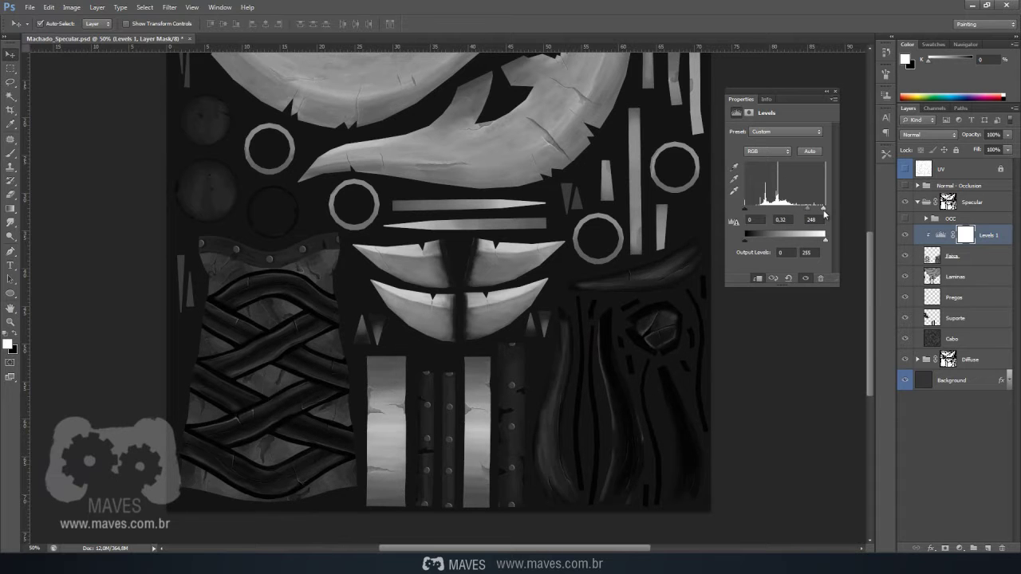
{"action": "left_click", "coordinate": [835, 91]}
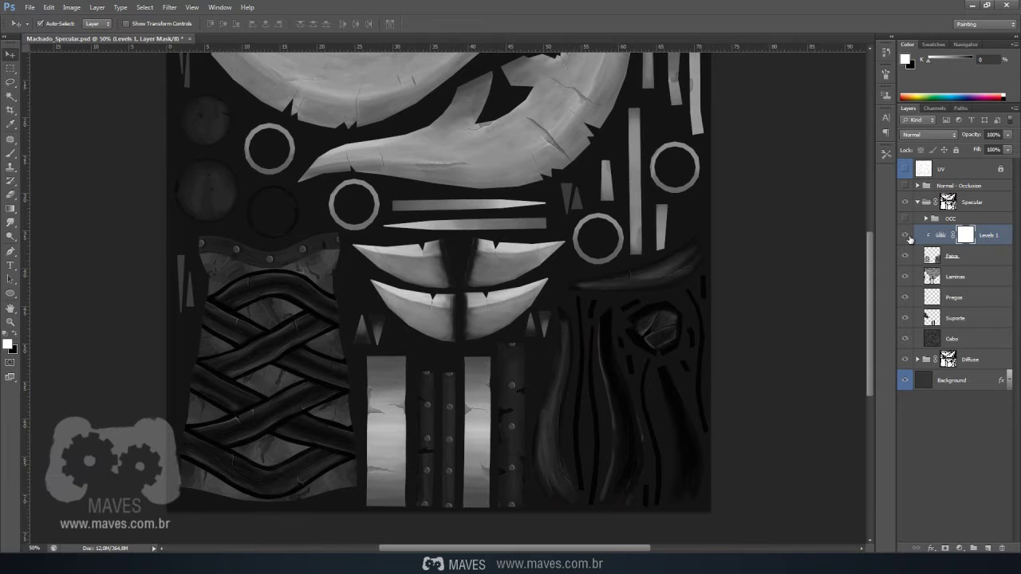
Review the Faixa Levels settings and compare the cloth strips with the adjustment hidden and shown.
{"action": "double_click", "coordinate": [939, 235]}
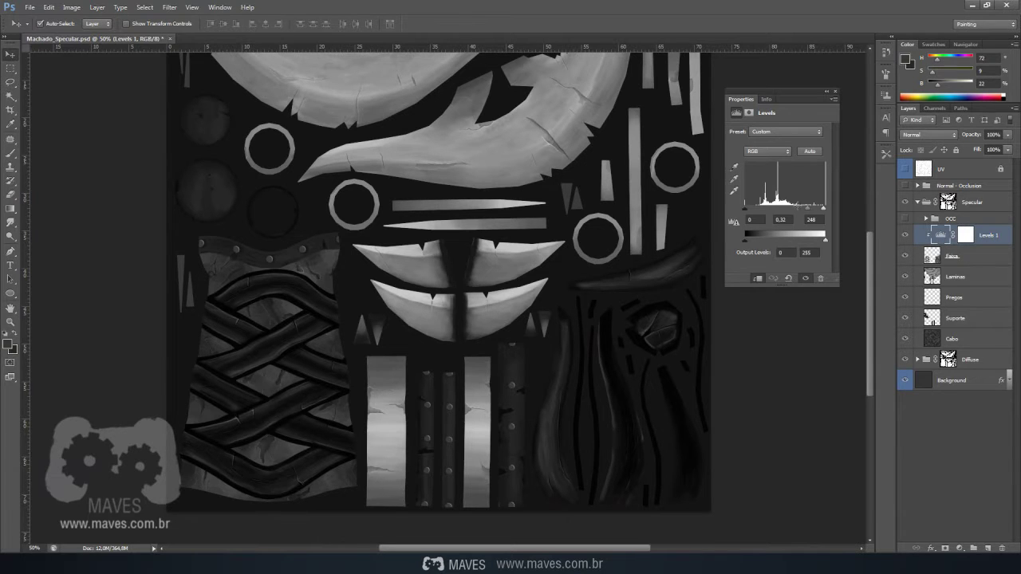
{"action": "left_click", "coordinate": [835, 91]}
{"action": "left_click", "coordinate": [906, 236]}
{"action": "left_click", "coordinate": [905, 235]}
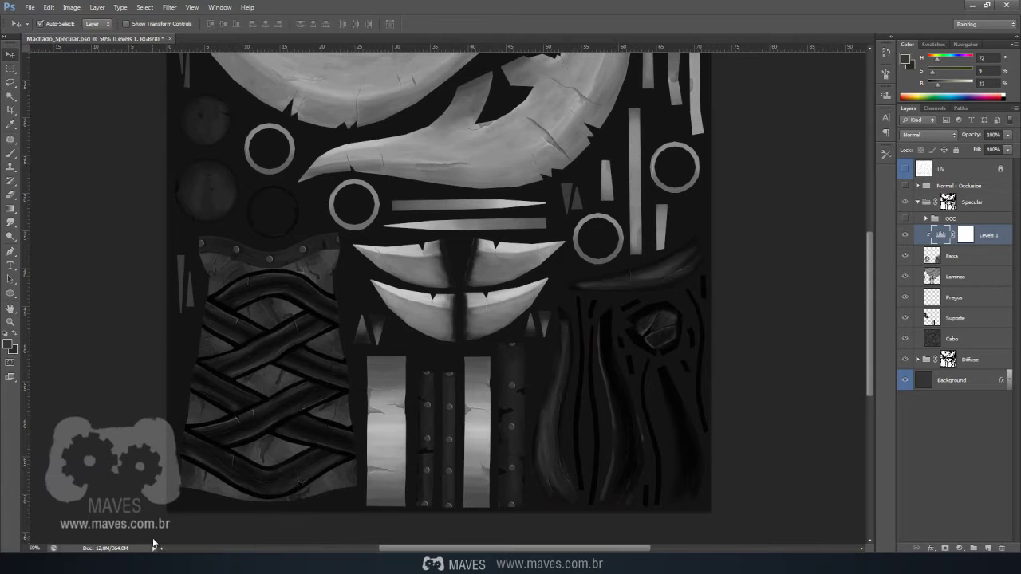
Switch to Marmoset Toolbag and inspect the shine of the axe's cloth wrap and handle from several angles.
{"action": "left_click", "coordinate": [163, 565]}
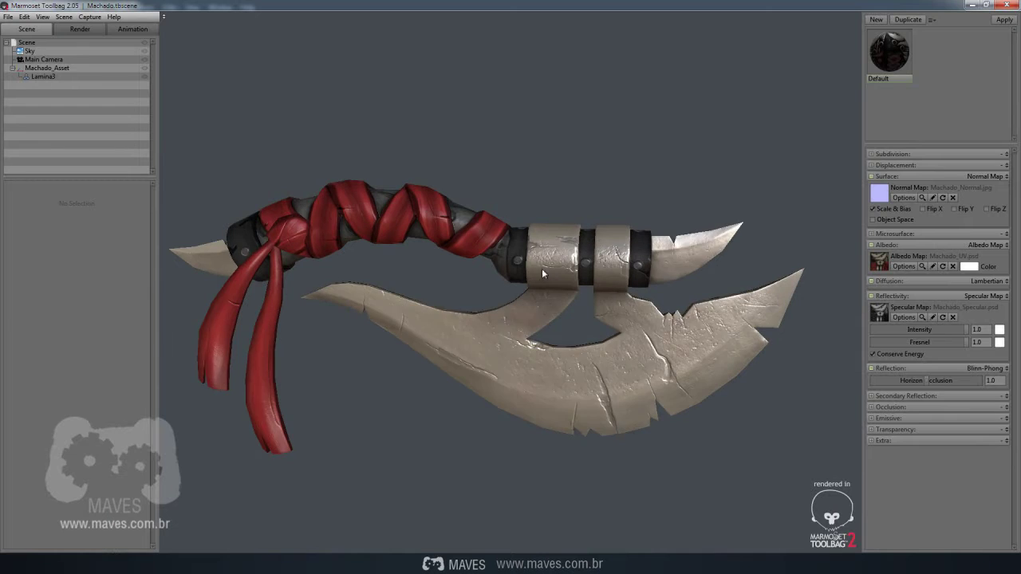
{"action": "left_click_drag", "start_coordinate": [510, 274], "coordinate": [445, 275]}
{"action": "mouse_move", "coordinate": [413, 209]}
{"action": "left_mouse_down"}
{"action": "mouse_move", "coordinate": [433, 290]}
{"action": "mouse_move", "coordinate": [463, 290]}
{"action": "mouse_move", "coordinate": [440, 289]}
{"action": "mouse_move", "coordinate": [402, 231]}
{"action": "left_mouse_up"}
{"action": "mouse_move", "coordinate": [330, 312]}
{"action": "left_mouse_down"}
{"action": "mouse_move", "coordinate": [497, 327]}
{"action": "mouse_move", "coordinate": [473, 319]}
{"action": "mouse_move", "coordinate": [514, 312]}
{"action": "mouse_move", "coordinate": [471, 317]}
{"action": "mouse_move", "coordinate": [500, 312]}
{"action": "mouse_move", "coordinate": [311, 278]}
{"action": "mouse_move", "coordinate": [502, 292]}
{"action": "mouse_move", "coordinate": [436, 233]}
{"action": "mouse_move", "coordinate": [457, 304]}
{"action": "mouse_move", "coordinate": [482, 219]}
{"action": "mouse_move", "coordinate": [473, 273]}
{"action": "left_mouse_up"}
{"action": "left_click_drag", "start_coordinate": [428, 298], "coordinate": [403, 196]}
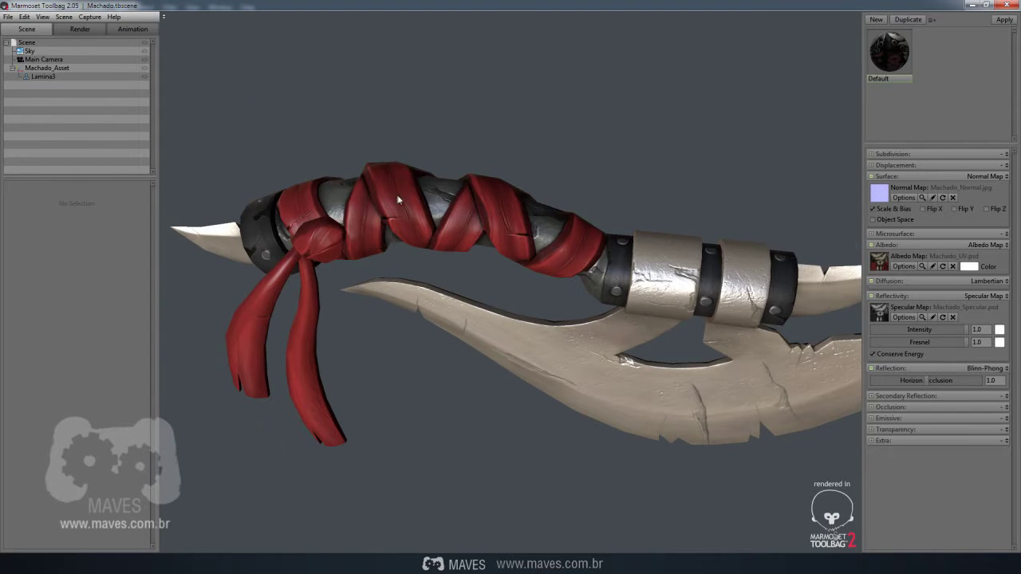
{"action": "mouse_move", "coordinate": [450, 219]}
{"action": "left_mouse_down"}
{"action": "mouse_move", "coordinate": [492, 296]}
{"action": "mouse_move", "coordinate": [498, 336]}
{"action": "mouse_move", "coordinate": [524, 302]}
{"action": "mouse_move", "coordinate": [451, 211]}
{"action": "left_mouse_up"}
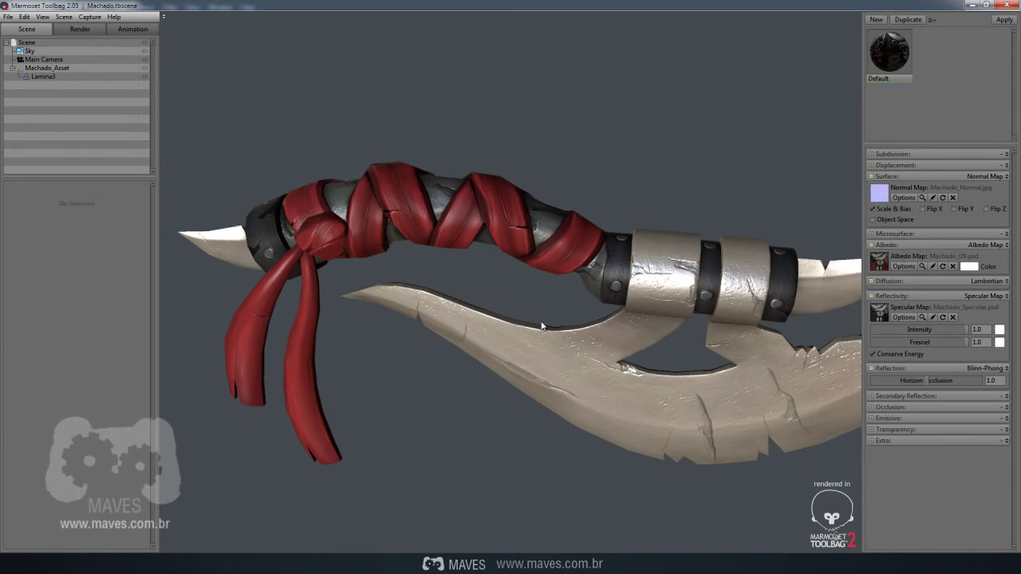
Switch to Photoshop and add a Levels adjustment layer clipped to the Cabo layer.
{"action": "key", "text": "alt+Tab"}
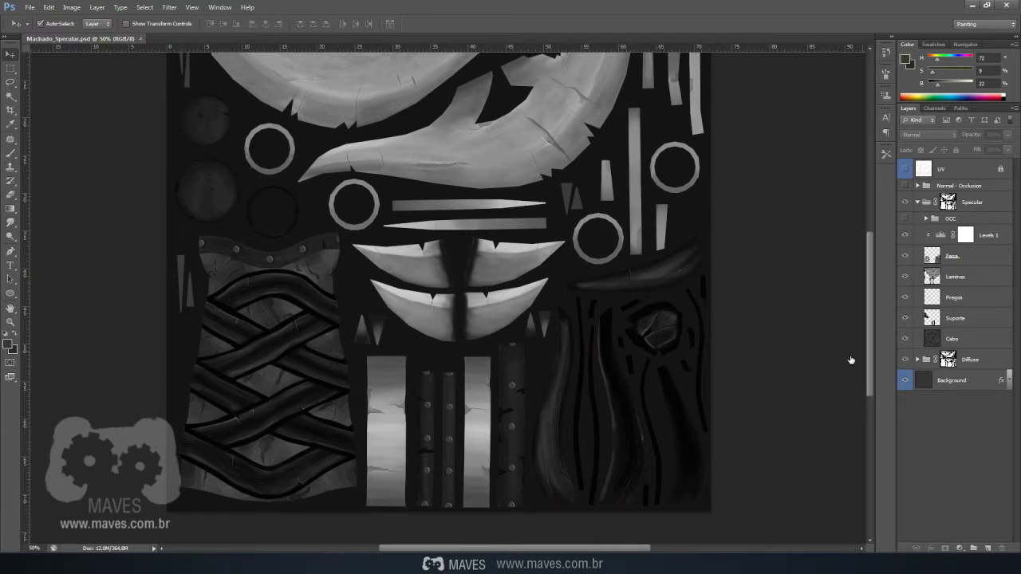
{"action": "left_click", "coordinate": [961, 345]}
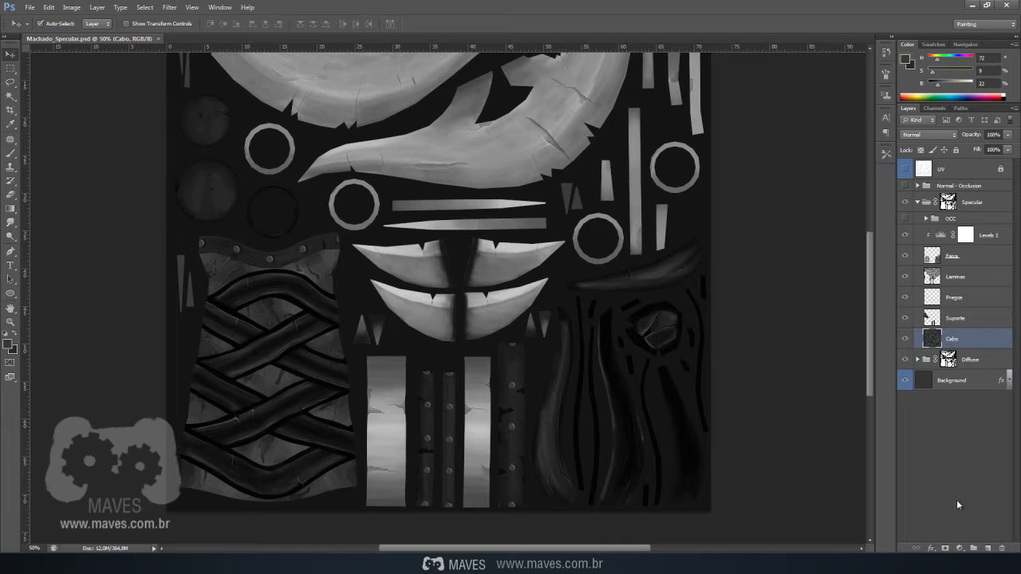
{"action": "left_click", "coordinate": [961, 549]}
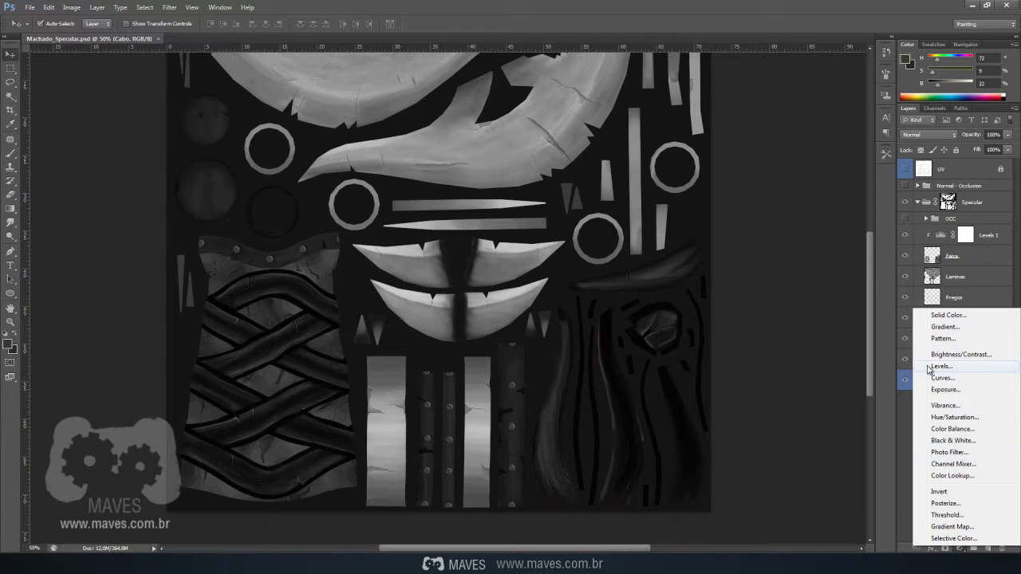
{"action": "left_click", "coordinate": [953, 371]}
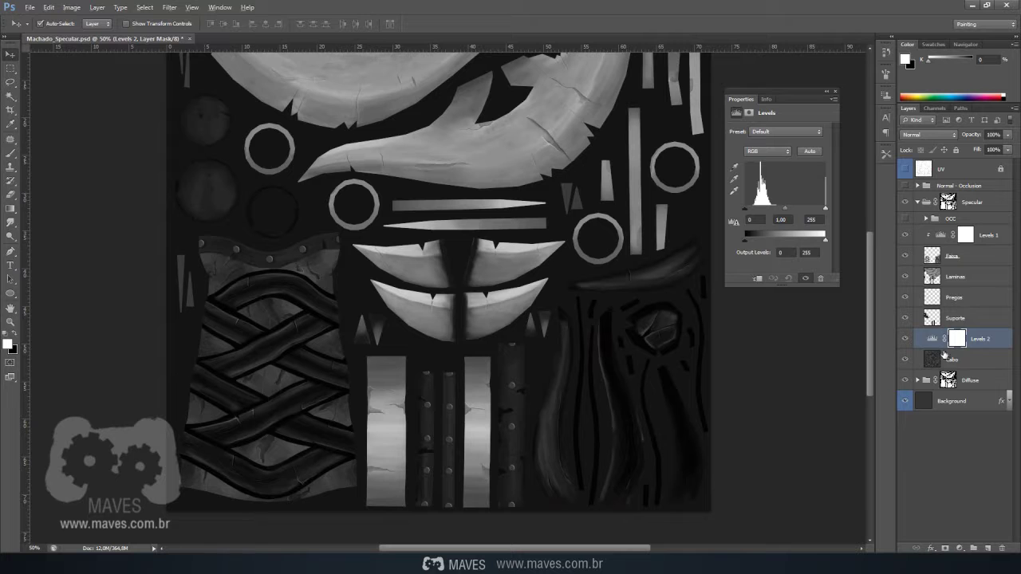
{"action": "left_click", "coordinate": [947, 346], "text": "alt"}
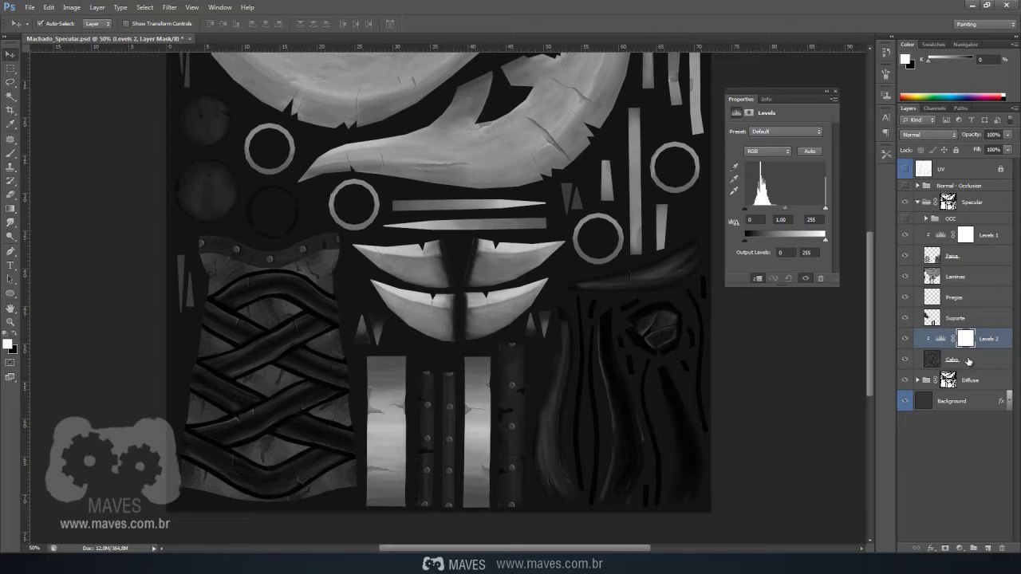
Set the Cabo Levels adjustment to midtone input 0.53 and white input 141, and save the document.
{"action": "left_click_drag", "start_coordinate": [785, 208], "coordinate": [808, 210]}
{"action": "left_click_drag", "start_coordinate": [805, 210], "coordinate": [801, 210]}
{"action": "left_click_drag", "start_coordinate": [779, 209], "coordinate": [780, 212]}
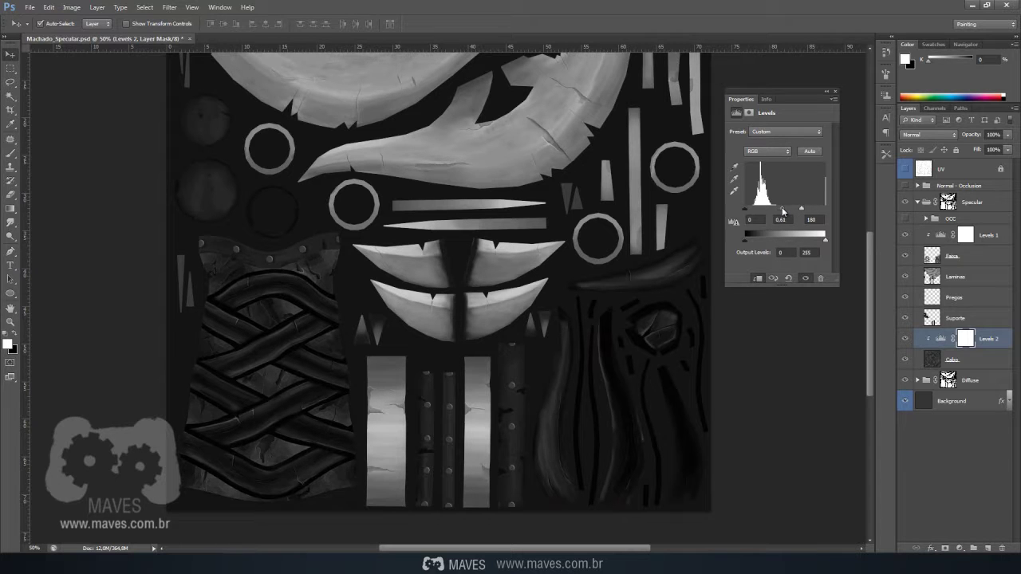
{"action": "left_click_drag", "start_coordinate": [802, 212], "coordinate": [790, 211]}
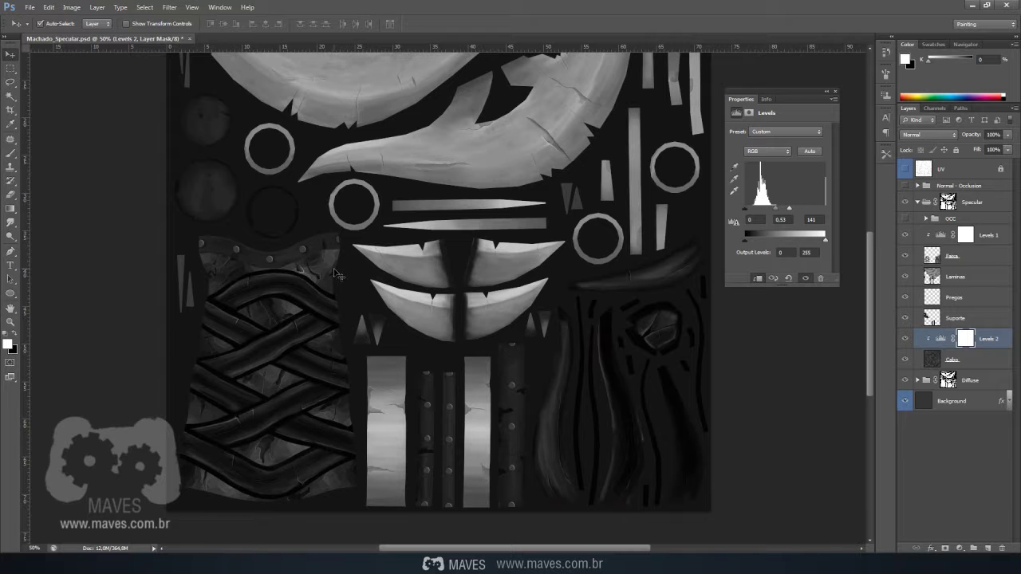
{"action": "left_click", "coordinate": [835, 91]}
{"action": "key", "text": "ctrl+s"}
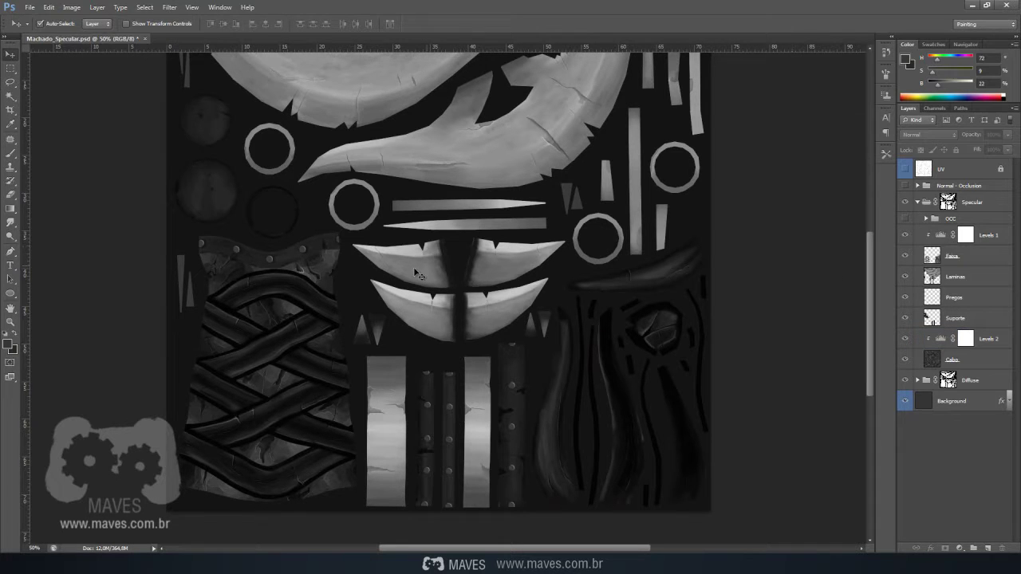
Check the handle's updated specular shine in Marmoset Toolbag and return to Photoshop.
{"action": "key", "text": "alt+Tab"}
{"action": "left_click_drag", "start_coordinate": [337, 388], "coordinate": [570, 226]}
{"action": "key", "text": "alt+Tab"}
Refine the Cabo Levels adjustment to midtone input 0.37 and white input 129, and save the document.
{"action": "double_click", "coordinate": [942, 340]}
{"action": "left_click_drag", "start_coordinate": [779, 212], "coordinate": [778, 212]}
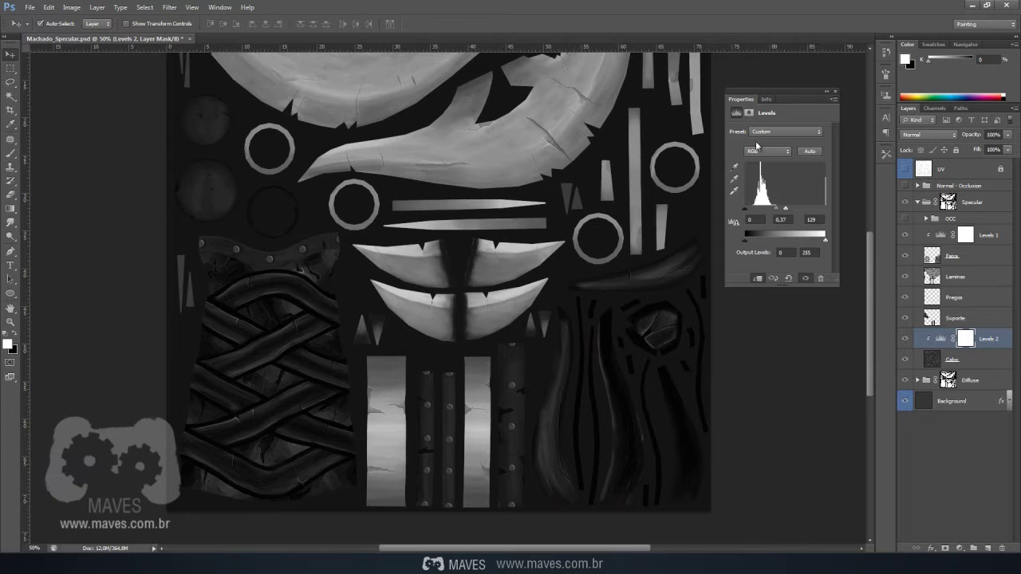
{"action": "left_click", "coordinate": [835, 95]}
{"action": "left_click", "coordinate": [177, 270]}
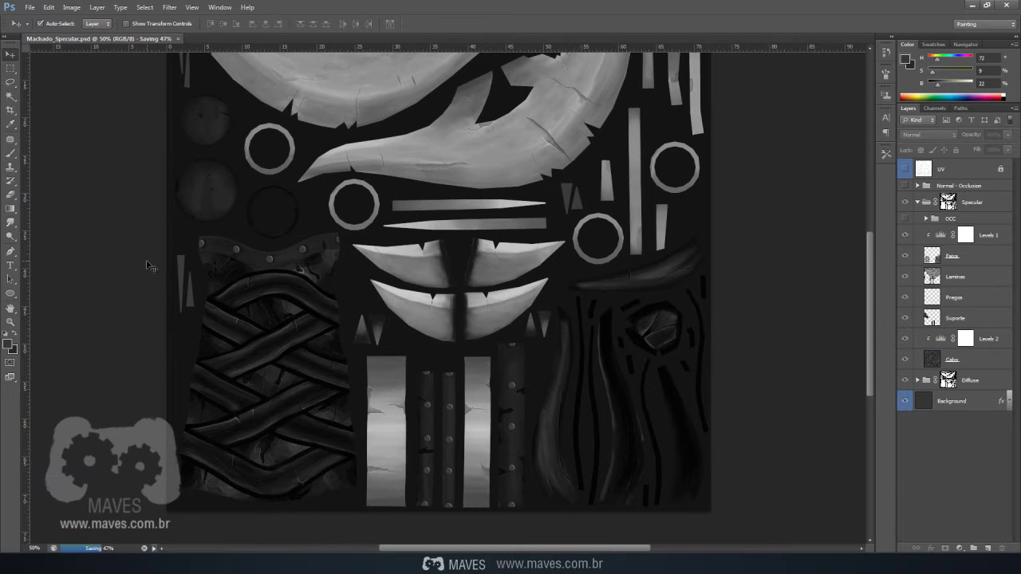
Switch to Marmoset Toolbag and examine the handle and blade reflections on the axe from different angles and distances.
{"action": "key", "text": "alt+Tab"}
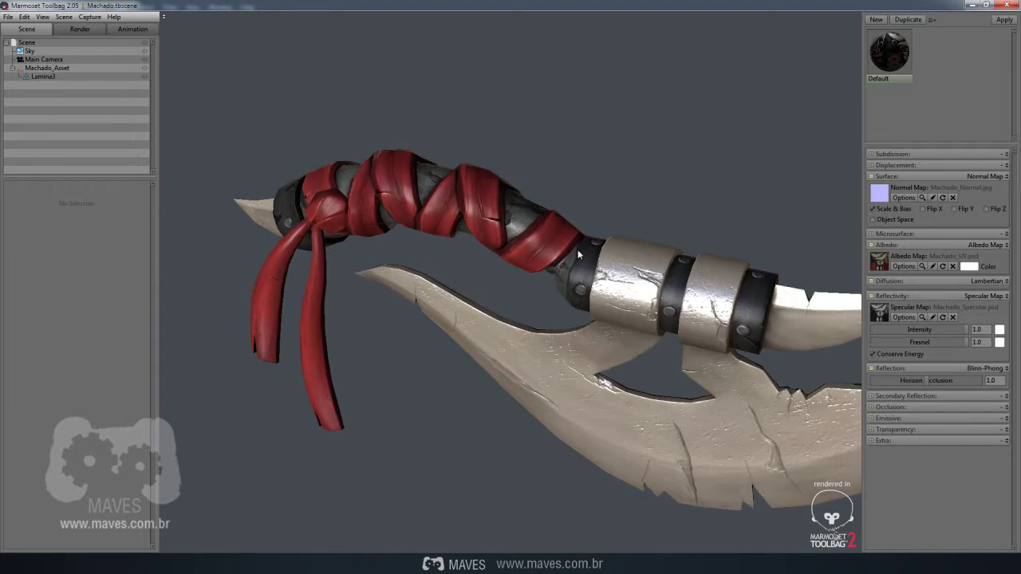
{"action": "left_click_drag", "start_coordinate": [572, 249], "coordinate": [540, 227]}
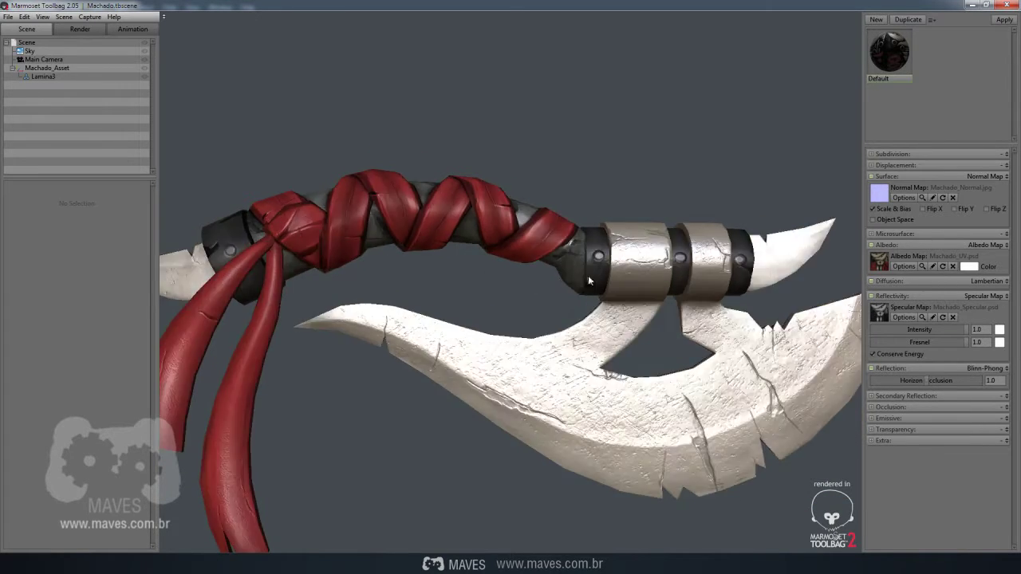
{"action": "left_click_drag", "start_coordinate": [613, 279], "coordinate": [506, 298]}
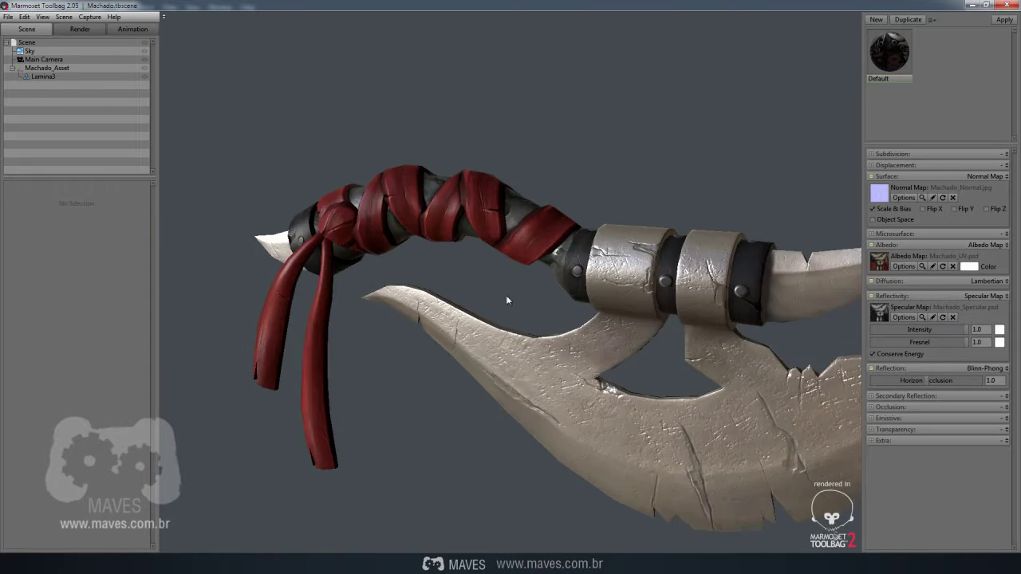
{"action": "left_click_drag", "start_coordinate": [614, 302], "coordinate": [590, 352]}
{"action": "scroll", "coordinate": [652, 362], "scroll_direction": "down", "scroll_amount": 3}
{"action": "mouse_move", "coordinate": [532, 323]}
{"action": "left_mouse_down"}
{"action": "mouse_move", "coordinate": [602, 343]}
{"action": "mouse_move", "coordinate": [560, 306]}
{"action": "mouse_move", "coordinate": [574, 335]}
{"action": "mouse_move", "coordinate": [512, 434]}
{"action": "left_mouse_up"}
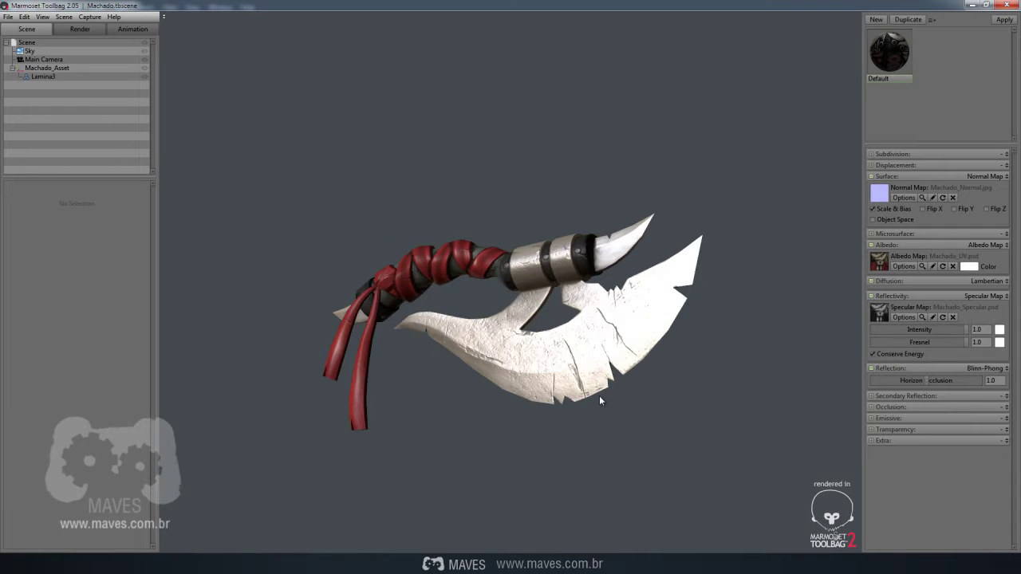
{"action": "left_click_drag", "start_coordinate": [601, 345], "coordinate": [309, 445]}
Switch to Photoshop and add a Levels adjustment layer clipped to the Laminas layer.
{"action": "key", "text": "alt+Tab"}
{"action": "left_click_drag", "start_coordinate": [509, 138], "coordinate": [540, 259]}
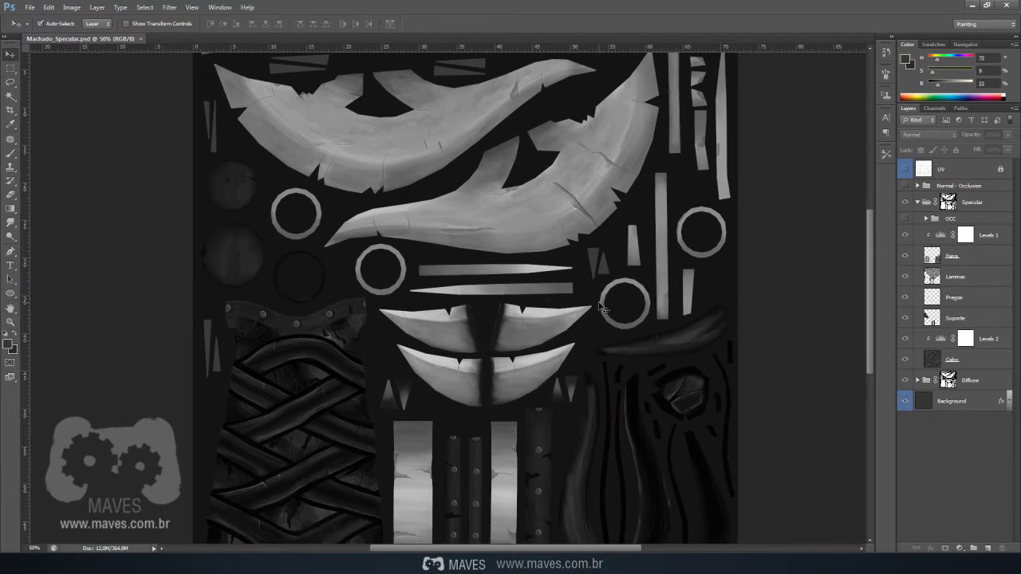
{"action": "left_click", "coordinate": [961, 277]}
{"action": "left_click", "coordinate": [959, 548]}
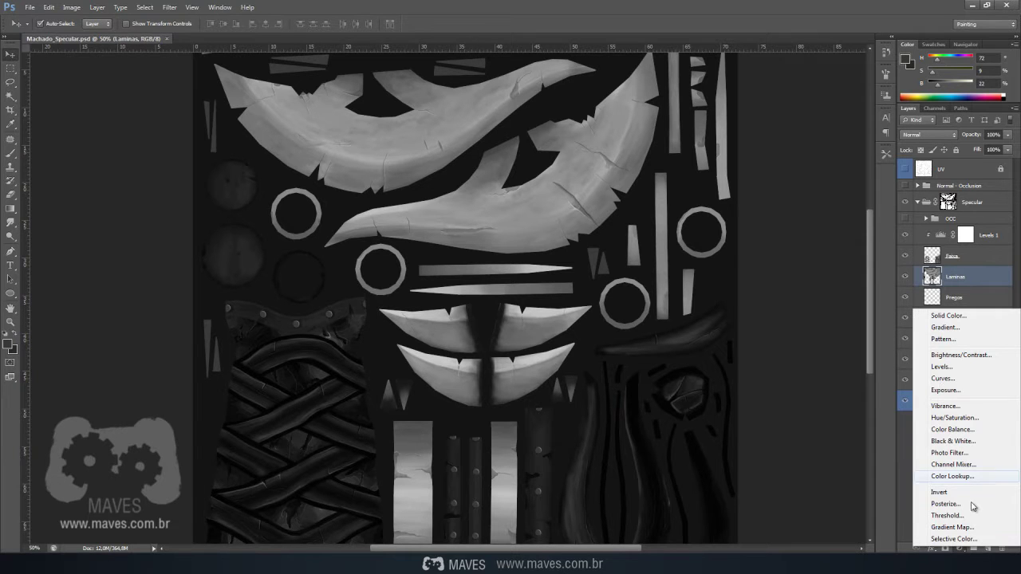
{"action": "left_click", "coordinate": [942, 367]}
{"action": "left_click", "coordinate": [942, 286], "text": "alt"}
Set the Laminas Levels inputs to black 29, midtone 0.39 and white 210, and save the document.
{"action": "mouse_move", "coordinate": [785, 211]}
{"action": "left_mouse_down"}
{"action": "mouse_move", "coordinate": [817, 213]}
{"action": "mouse_move", "coordinate": [751, 212]}
{"action": "mouse_move", "coordinate": [799, 214]}
{"action": "left_mouse_up"}
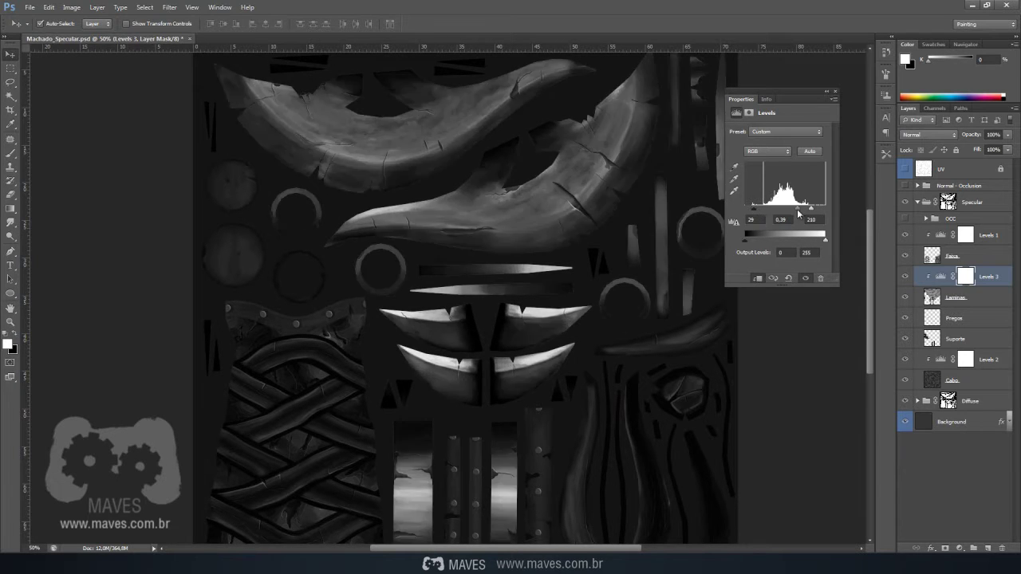
{"action": "left_click", "coordinate": [835, 92]}
{"action": "key", "text": "ctrl+s"}
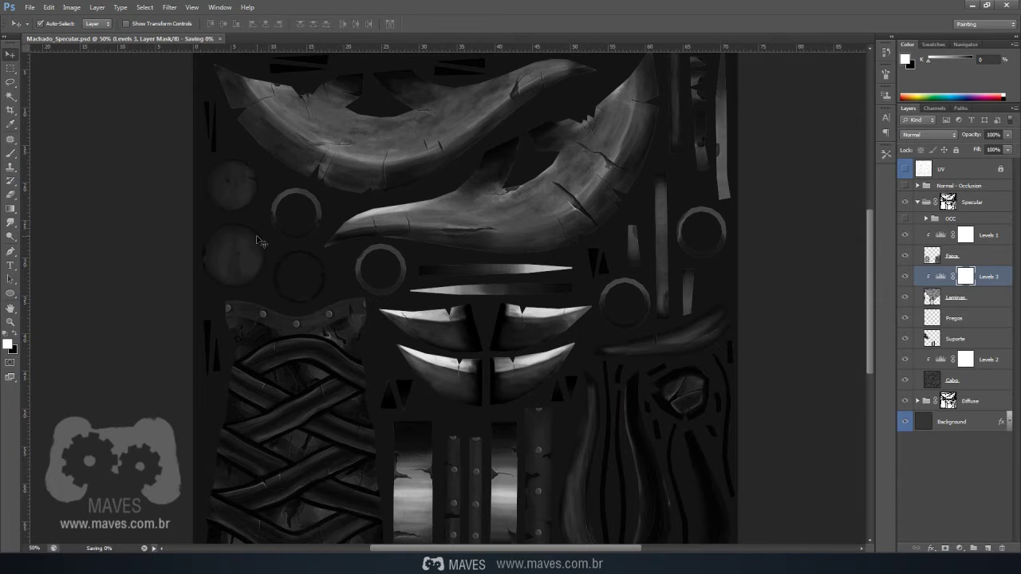
Switch to Marmoset Toolbag and inspect the blades with the updated specular map.
{"action": "key", "text": "alt+Tab"}
{"action": "left_click_drag", "start_coordinate": [397, 333], "coordinate": [600, 345]}
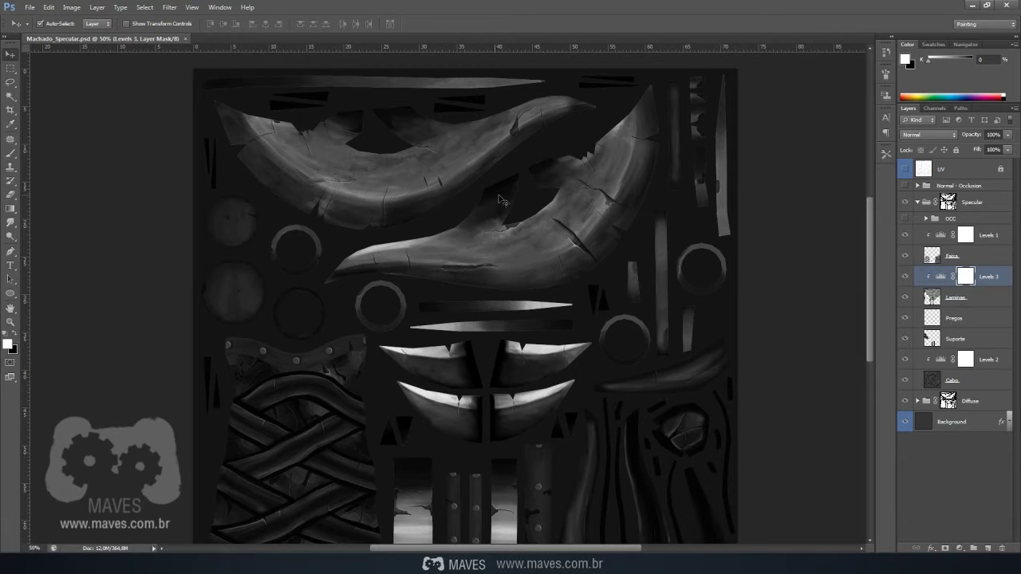
Set the Levels 3 adjustment clipped to the Laminas layer to black 0, midtone 0.25 and white 211.
{"action": "double_click", "coordinate": [940, 276]}
{"action": "mouse_move", "coordinate": [793, 206]}
{"action": "left_mouse_down"}
{"action": "mouse_move", "coordinate": [730, 211]}
{"action": "mouse_move", "coordinate": [838, 212]}
{"action": "mouse_move", "coordinate": [800, 211]}
{"action": "left_mouse_up"}
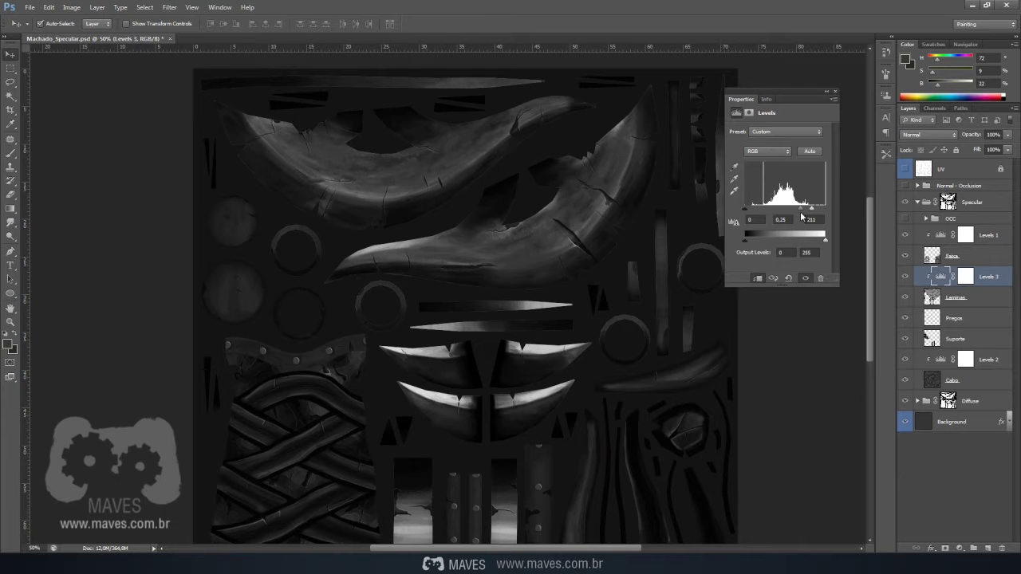
{"action": "left_click", "coordinate": [835, 91]}
{"action": "left_click_drag", "start_coordinate": [375, 245], "coordinate": [447, 193]}
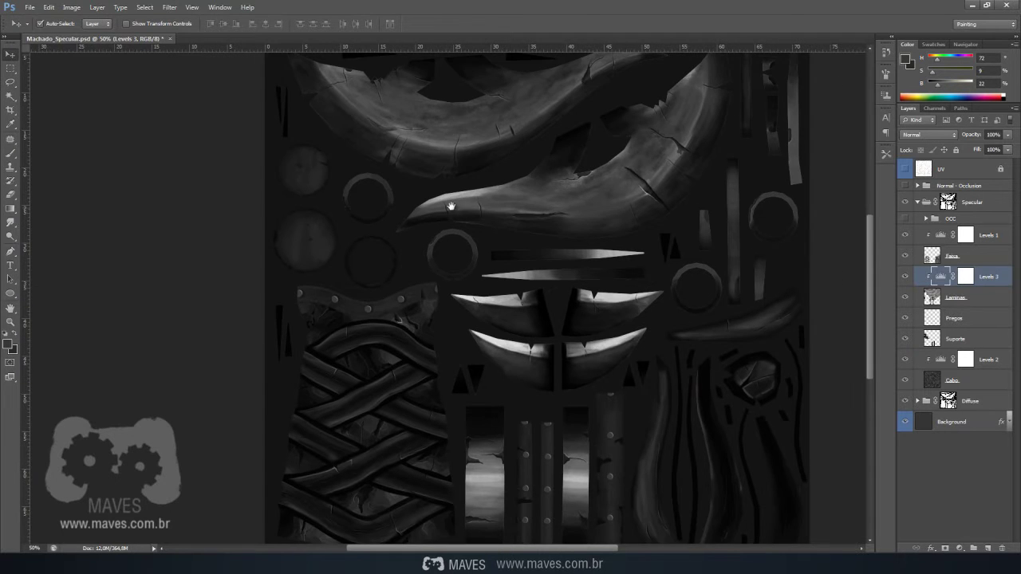
{"action": "left_click_drag", "start_coordinate": [647, 373], "coordinate": [610, 390]}
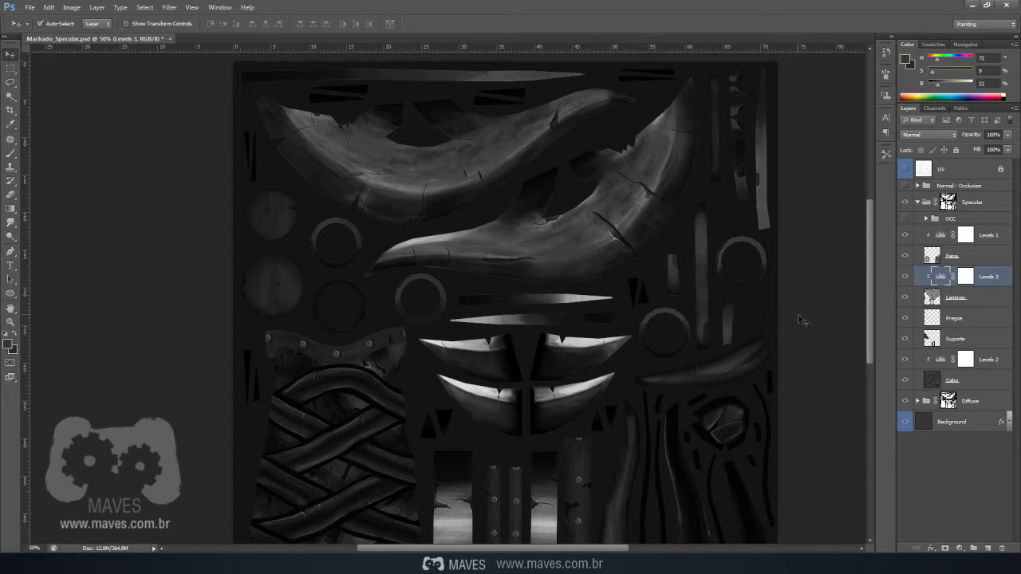
Duplicate the Laminas layer, hide the copy and select the original Laminas layer.
{"action": "left_click", "coordinate": [975, 278], "text": "ctrl"}
{"action": "left_click", "coordinate": [951, 298]}
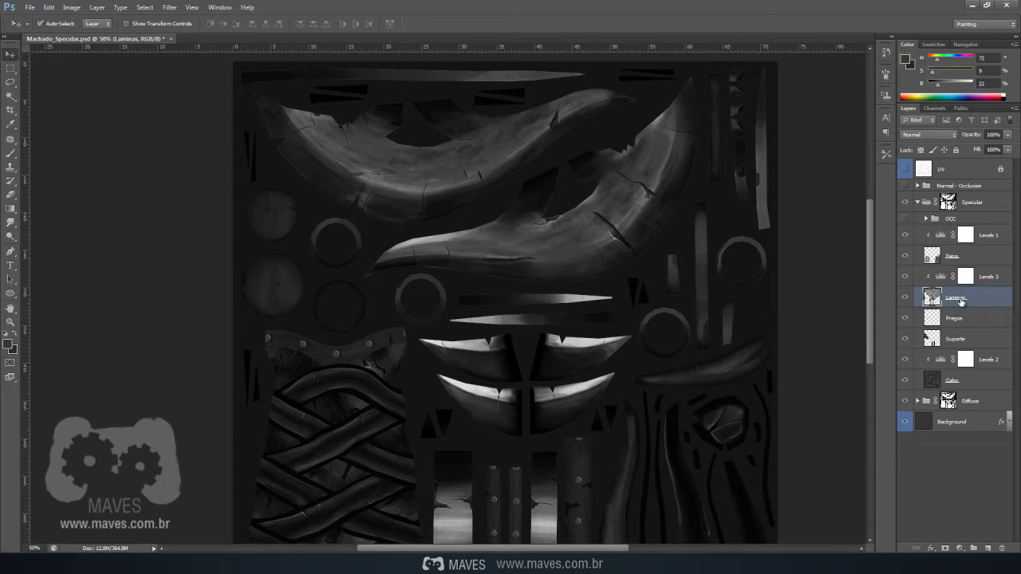
{"action": "key", "text": "ctrl+j"}
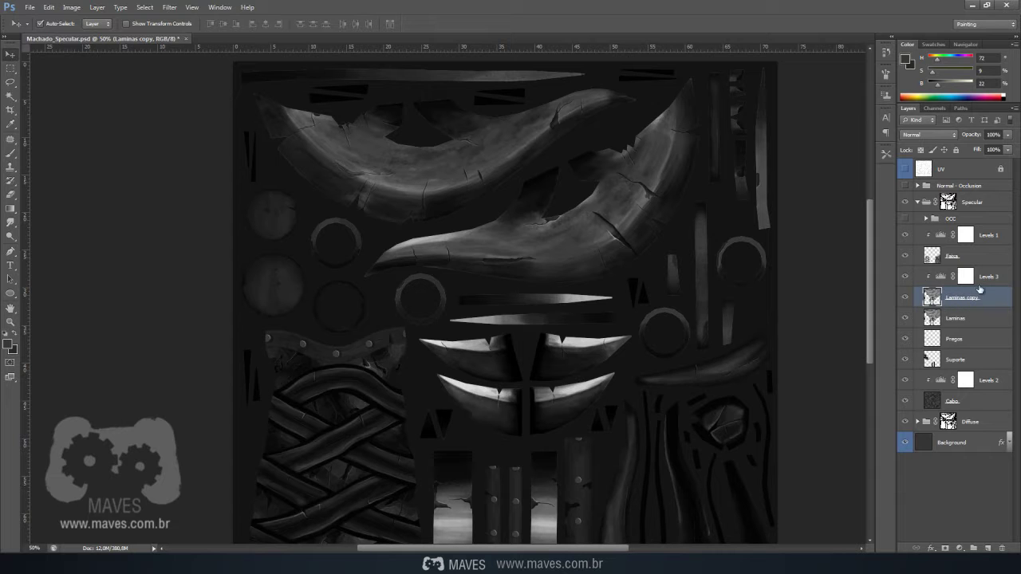
{"action": "left_click", "coordinate": [989, 277]}
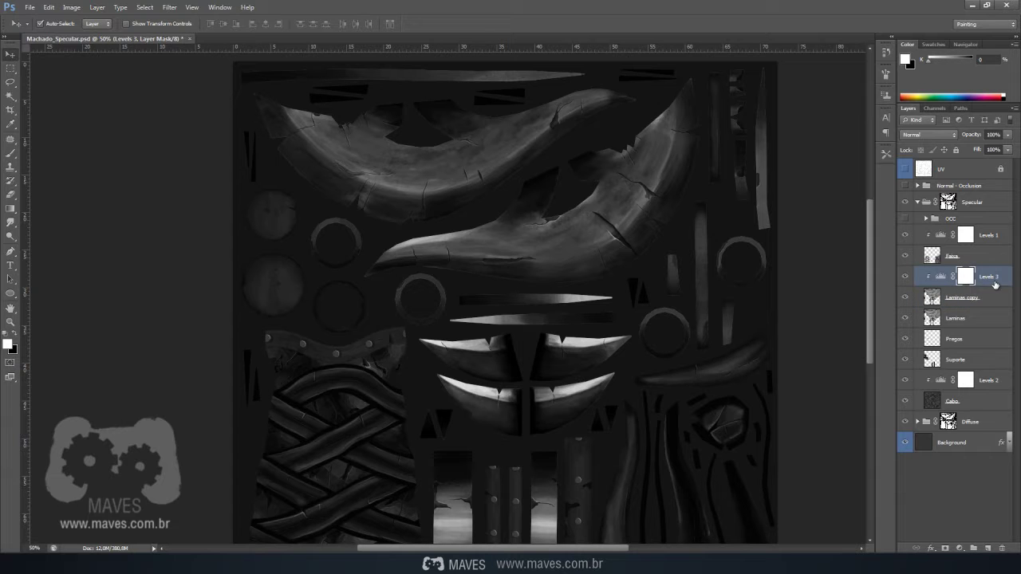
{"action": "left_click", "coordinate": [953, 319]}
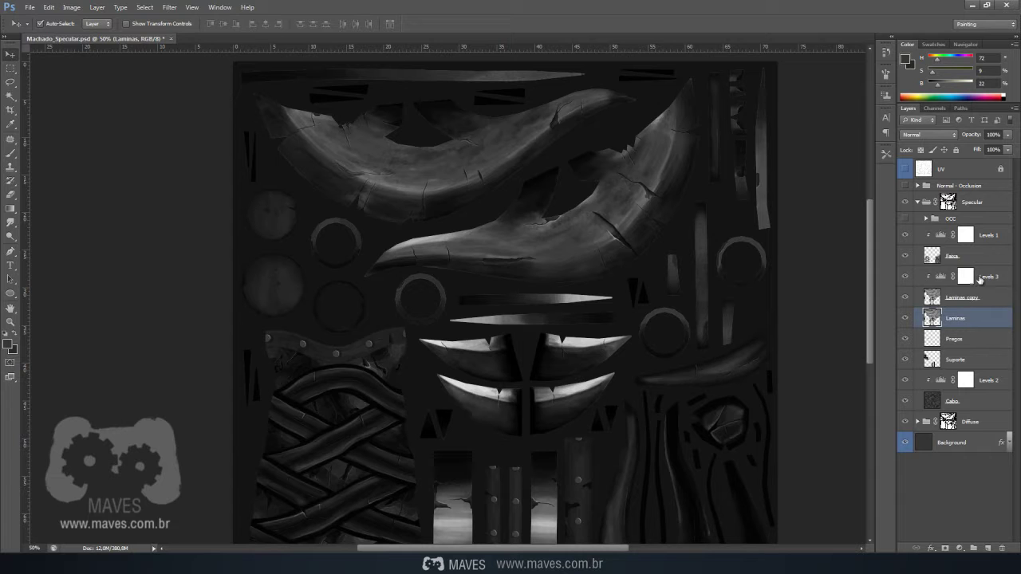
{"action": "left_click", "coordinate": [909, 298]}
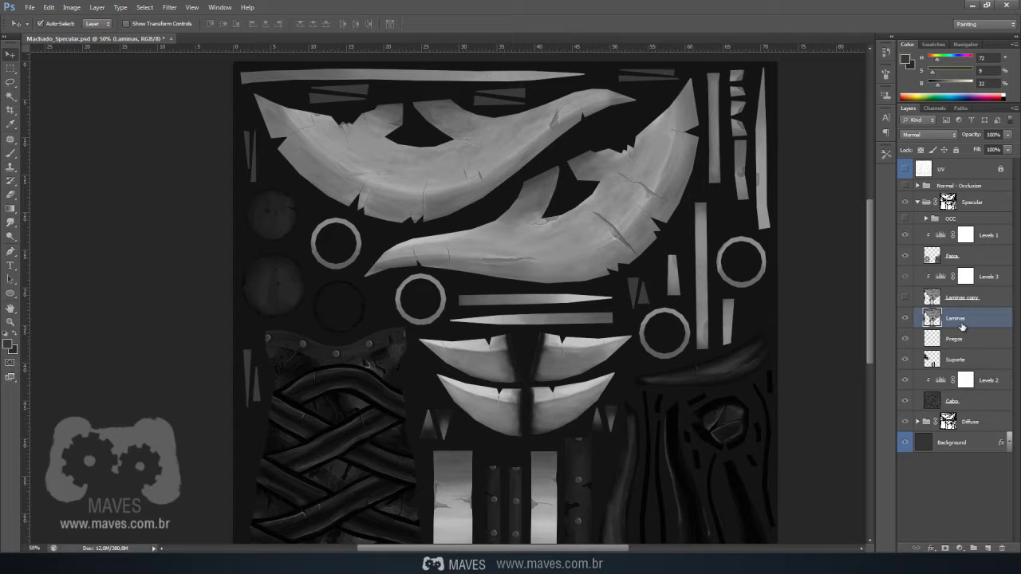
Darken the original Laminas layer directly with Levels, using midtone 0.28 and a reduced white output level.
{"action": "key", "text": "ctrl+l"}
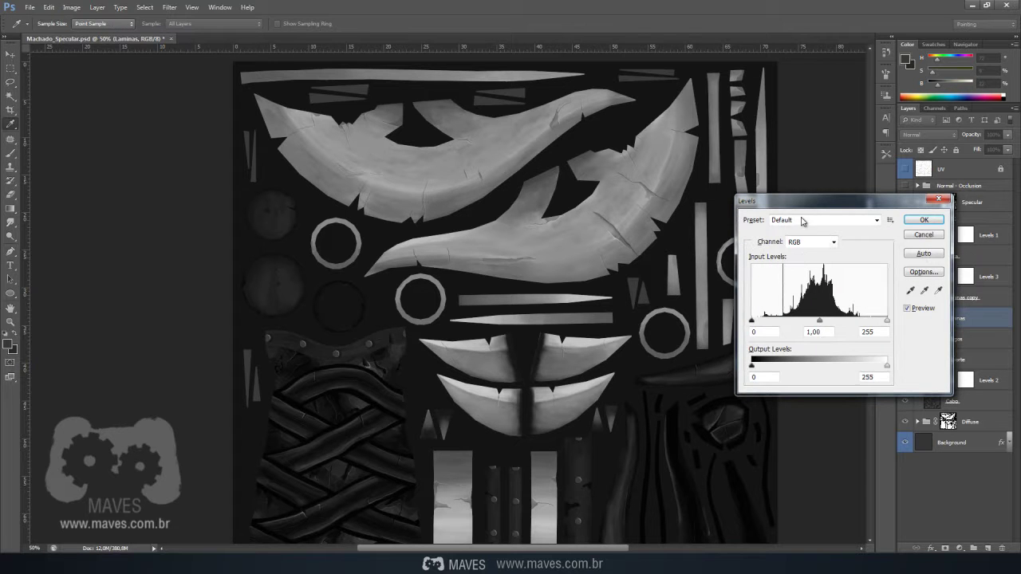
{"action": "left_click_drag", "start_coordinate": [820, 315], "coordinate": [865, 317]}
{"action": "left_click_drag", "start_coordinate": [887, 366], "coordinate": [877, 370]}
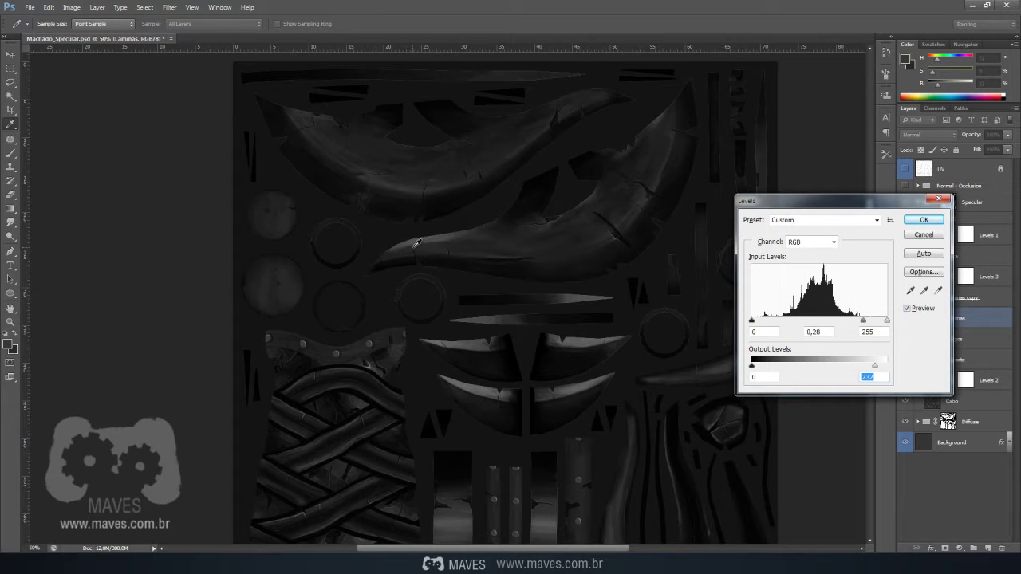
{"action": "left_click_drag", "start_coordinate": [876, 369], "coordinate": [862, 371]}
{"action": "left_click", "coordinate": [924, 220]}
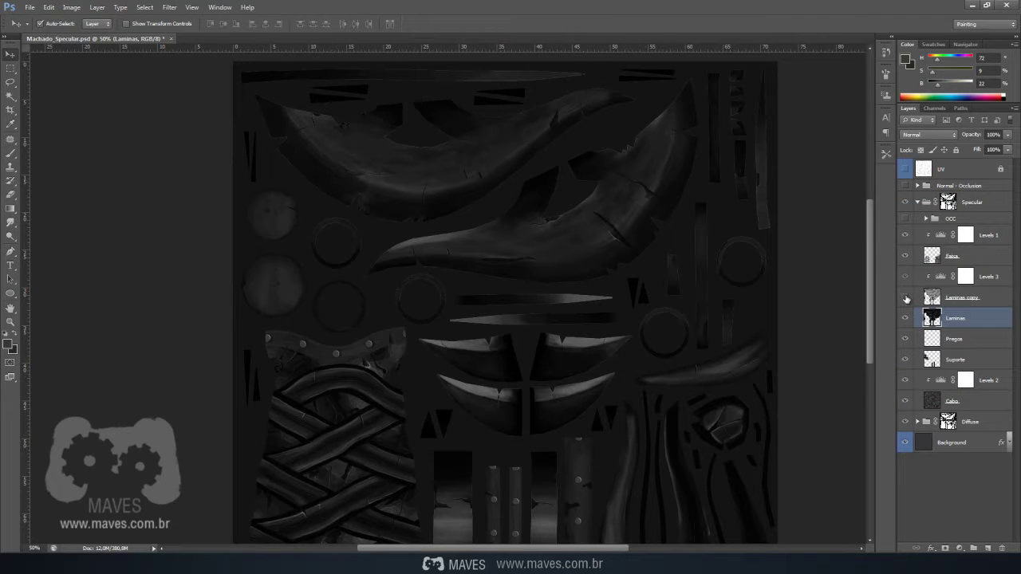
Show the Laminas copy layer again and add a layer mask to it.
{"action": "left_click", "coordinate": [906, 297]}
{"action": "left_click", "coordinate": [971, 299]}
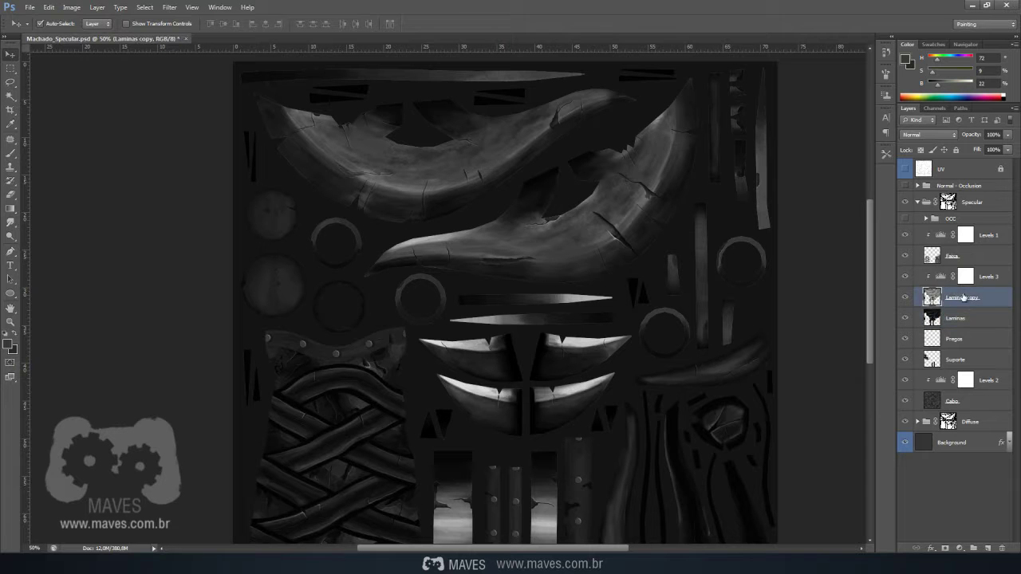
{"action": "left_click", "coordinate": [946, 547]}
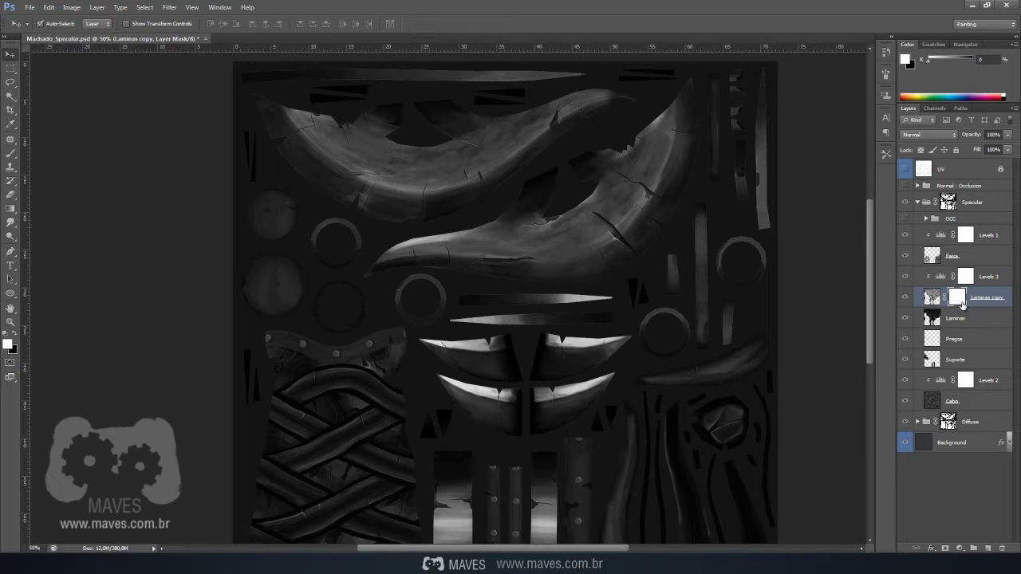
Set up a black round brush at 100 px with 50% opacity and 53% flow for painting on the mask.
{"action": "key", "text": "b"}
{"action": "key", "text": "x"}
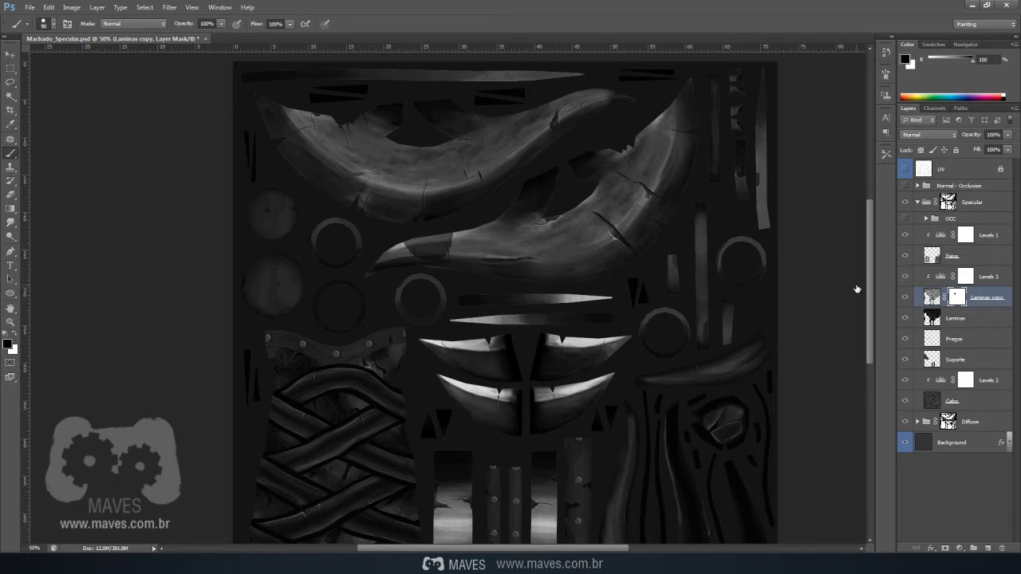
{"action": "right_click", "coordinate": [428, 247]}
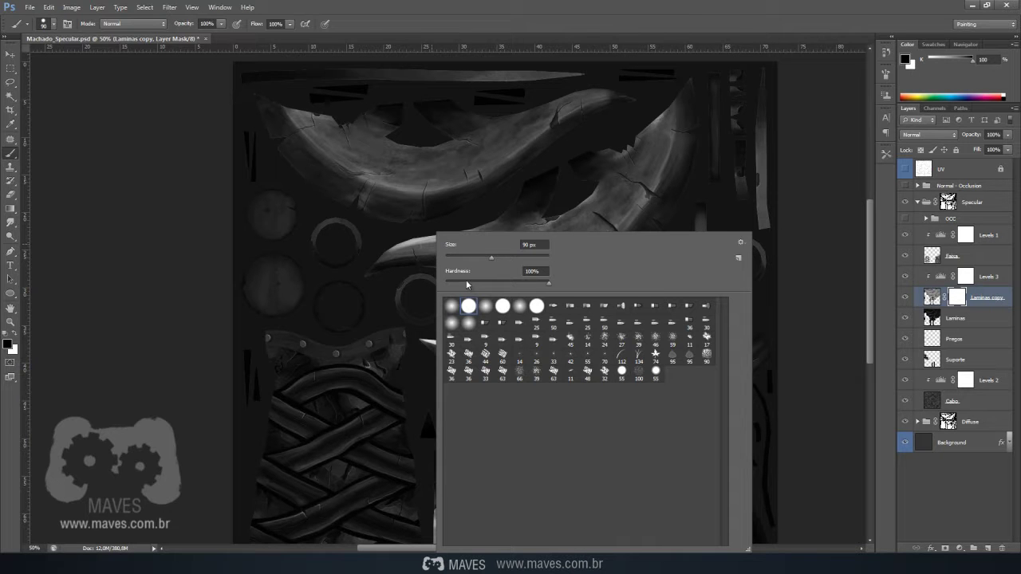
{"action": "left_click", "coordinate": [656, 371]}
{"action": "left_click", "coordinate": [373, 301]}
{"action": "left_click", "coordinate": [223, 24]}
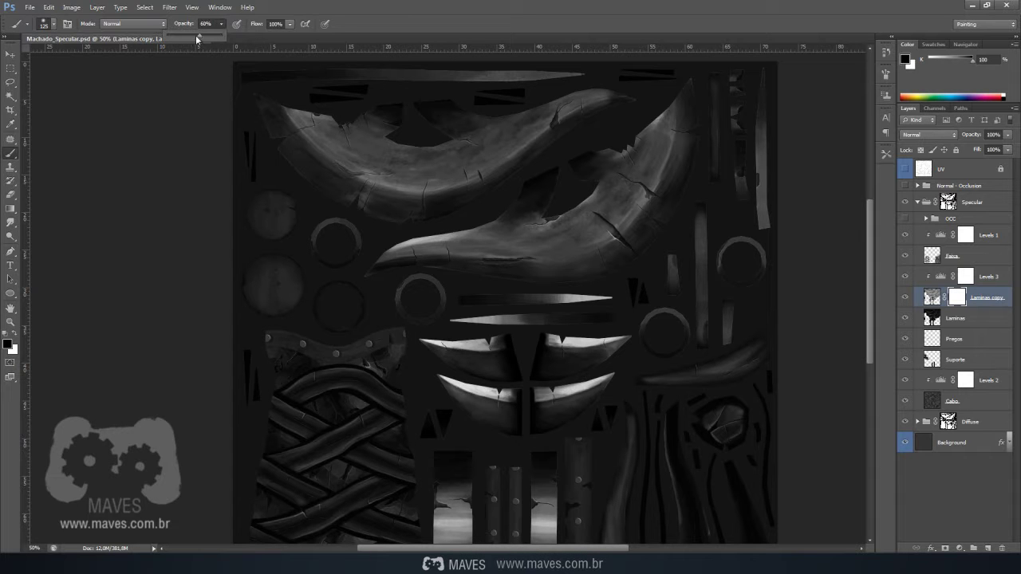
{"action": "left_click", "coordinate": [289, 25]}
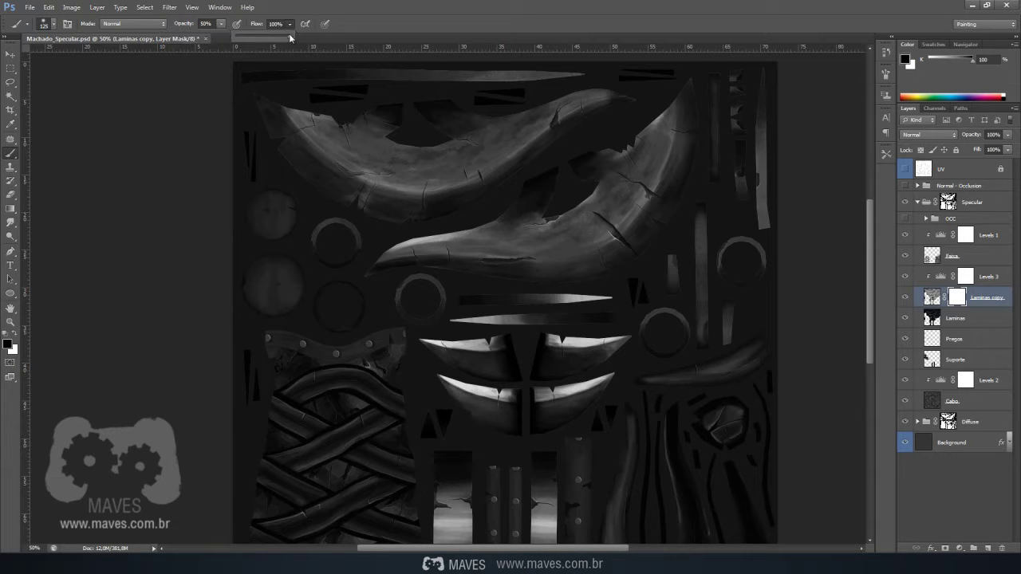
{"action": "key", "text": "bracketleft"}
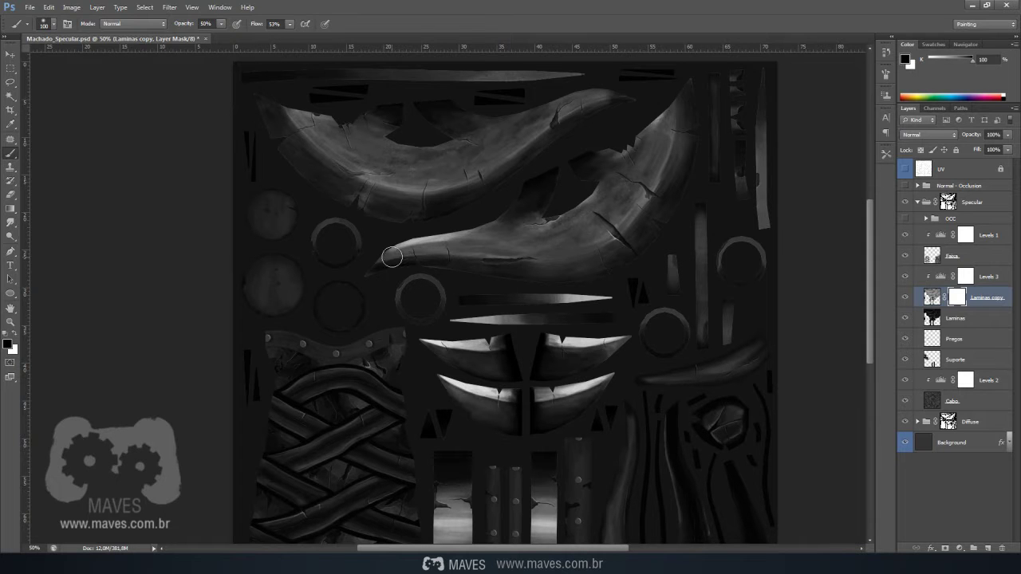
Paint black on the Laminas copy mask along the pointed end of the lower large blade to darken it.
{"action": "mouse_move", "coordinate": [404, 243]}
{"action": "left_mouse_down"}
{"action": "mouse_move", "coordinate": [476, 233]}
{"action": "mouse_move", "coordinate": [558, 259]}
{"action": "left_mouse_up"}
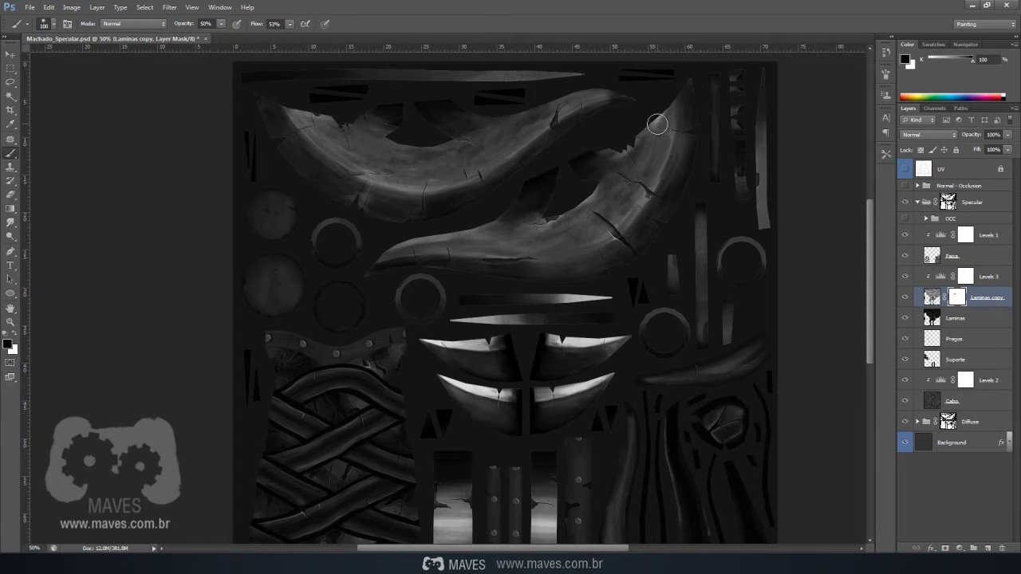
{"action": "key", "text": "bracketleft"}
{"action": "key", "text": "bracketright"}
{"action": "key", "text": "bracketright"}
{"action": "key", "text": "bracketright"}
{"action": "key", "text": "bracketleft"}
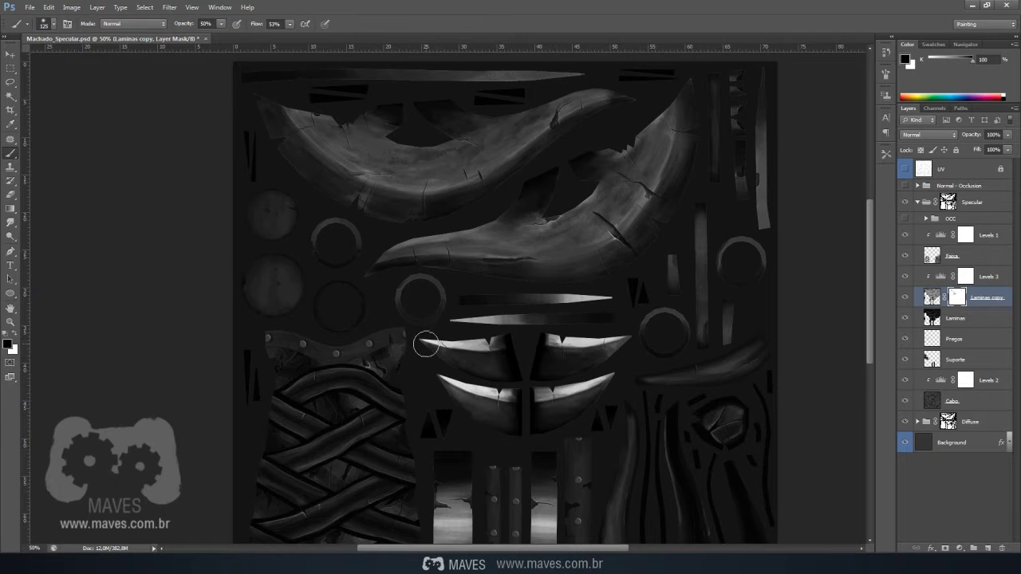
With a smaller brush, mask the bright edges of the four small blades and the ends of the two thin strips.
{"action": "key", "text": "bracketleft"}
{"action": "key", "text": "bracketleft"}
{"action": "mouse_move", "coordinate": [423, 336]}
{"action": "left_mouse_down"}
{"action": "mouse_move", "coordinate": [492, 341]}
{"action": "mouse_move", "coordinate": [416, 340]}
{"action": "mouse_move", "coordinate": [515, 345]}
{"action": "left_mouse_up"}
{"action": "left_click_drag", "start_coordinate": [462, 391], "coordinate": [435, 380]}
{"action": "left_click_drag", "start_coordinate": [542, 340], "coordinate": [634, 343]}
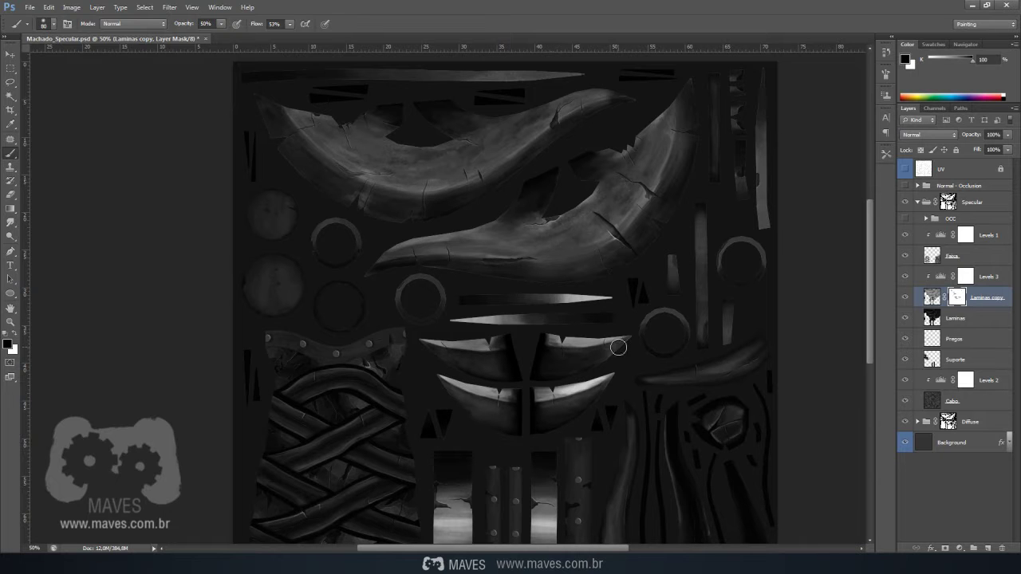
{"action": "left_click_drag", "start_coordinate": [543, 387], "coordinate": [610, 385]}
{"action": "left_click_drag", "start_coordinate": [611, 300], "coordinate": [554, 299]}
{"action": "key", "text": "bracketleft"}
{"action": "left_click_drag", "start_coordinate": [451, 326], "coordinate": [530, 318]}
{"action": "left_click_drag", "start_coordinate": [441, 342], "coordinate": [485, 347]}
{"action": "left_click_drag", "start_coordinate": [449, 375], "coordinate": [469, 386]}
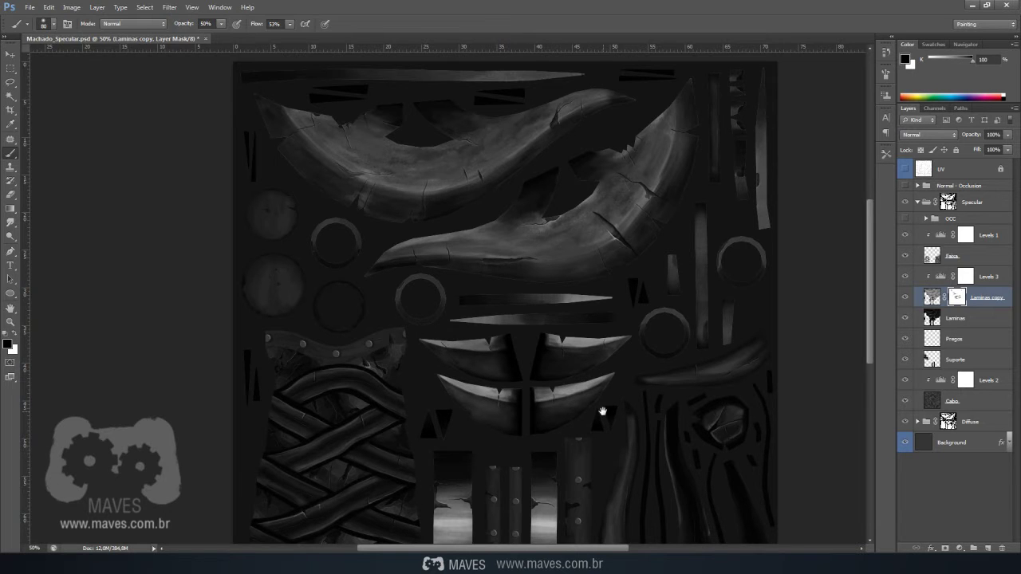
Mask the upper parts of the two bright rectangular plates with a much larger brush and save the document.
{"action": "left_click_drag", "start_coordinate": [601, 400], "coordinate": [596, 322]}
{"action": "key", "text": "bracketright"}
{"action": "key", "text": "bracketright"}
{"action": "key", "text": "bracketright"}
{"action": "key", "text": "bracketright"}
{"action": "key", "text": "bracketright"}
{"action": "key", "text": "bracketright"}
{"action": "key", "text": "bracketright"}
{"action": "left_click_drag", "start_coordinate": [445, 453], "coordinate": [449, 443]}
{"action": "left_click", "coordinate": [539, 450]}
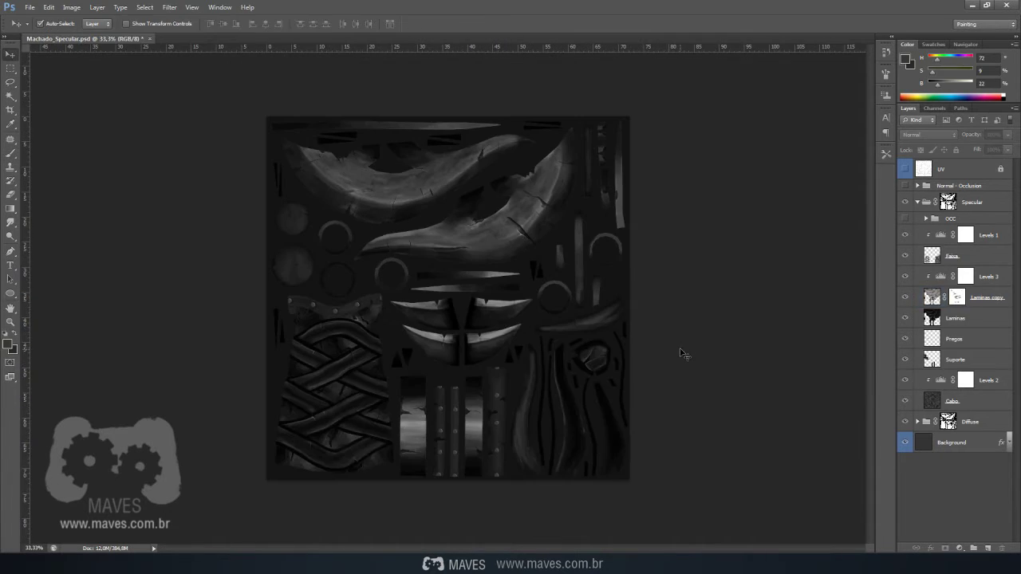
{"action": "key", "text": "ctrl+s"}
Switch to Marmoset Toolbag and rotate the axe to inspect the blade reflections with the masked specular map.
{"action": "key", "text": "alt+Tab"}
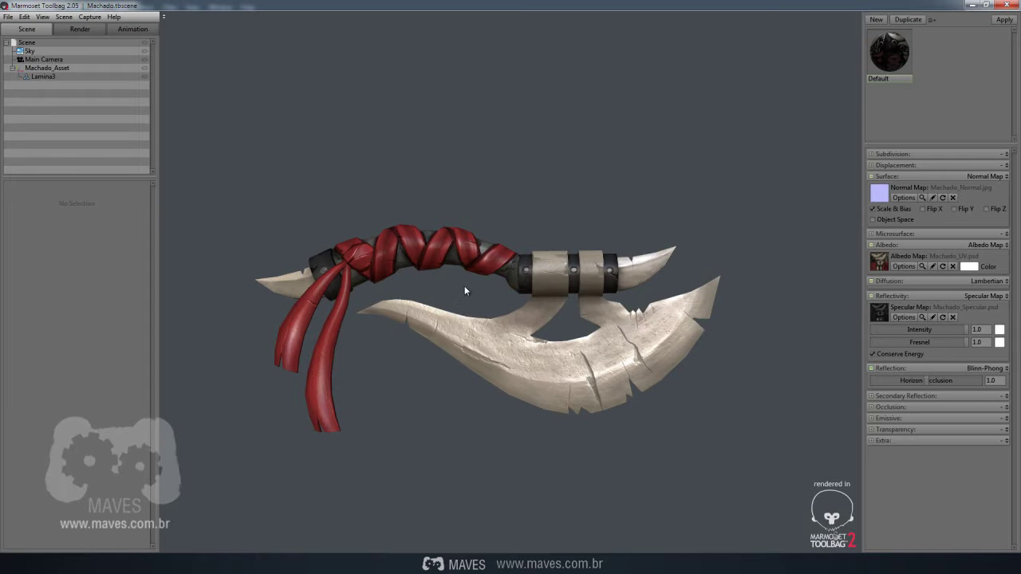
{"action": "mouse_move", "coordinate": [618, 329]}
{"action": "left_mouse_down"}
{"action": "mouse_move", "coordinate": [659, 346]}
{"action": "mouse_move", "coordinate": [612, 355]}
{"action": "mouse_move", "coordinate": [253, 319]}
{"action": "mouse_move", "coordinate": [611, 357]}
{"action": "mouse_move", "coordinate": [574, 339]}
{"action": "mouse_move", "coordinate": [542, 301]}
{"action": "mouse_move", "coordinate": [570, 297]}
{"action": "mouse_move", "coordinate": [547, 273]}
{"action": "mouse_move", "coordinate": [565, 314]}
{"action": "mouse_move", "coordinate": [541, 405]}
{"action": "mouse_move", "coordinate": [547, 332]}
{"action": "mouse_move", "coordinate": [578, 333]}
{"action": "mouse_move", "coordinate": [571, 293]}
{"action": "left_mouse_up"}
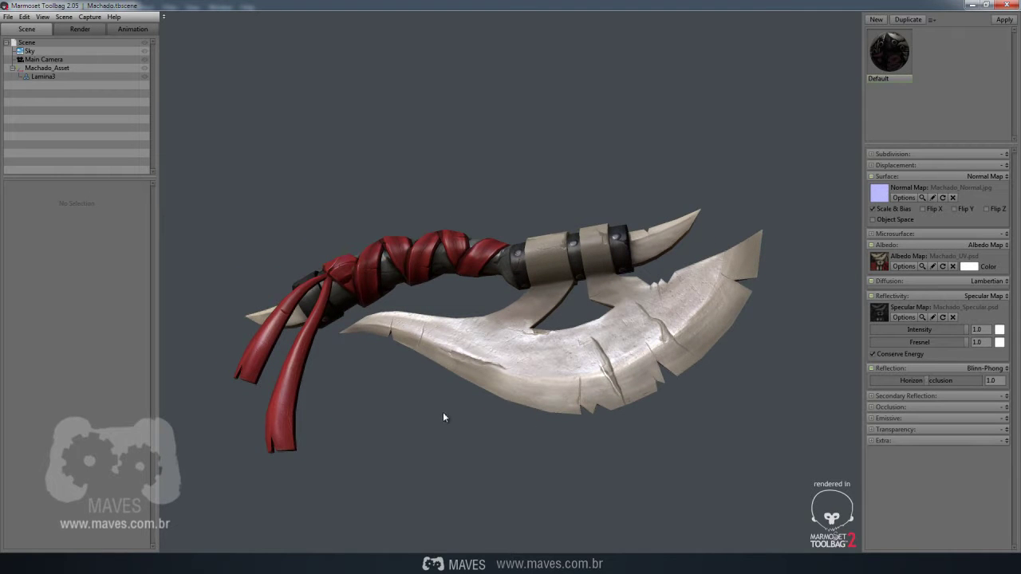
{"action": "left_click_drag", "start_coordinate": [448, 422], "coordinate": [454, 414]}
Switch to Photoshop and duplicate the Laminas copy layer together with its mask.
{"action": "key", "text": "alt+Tab"}
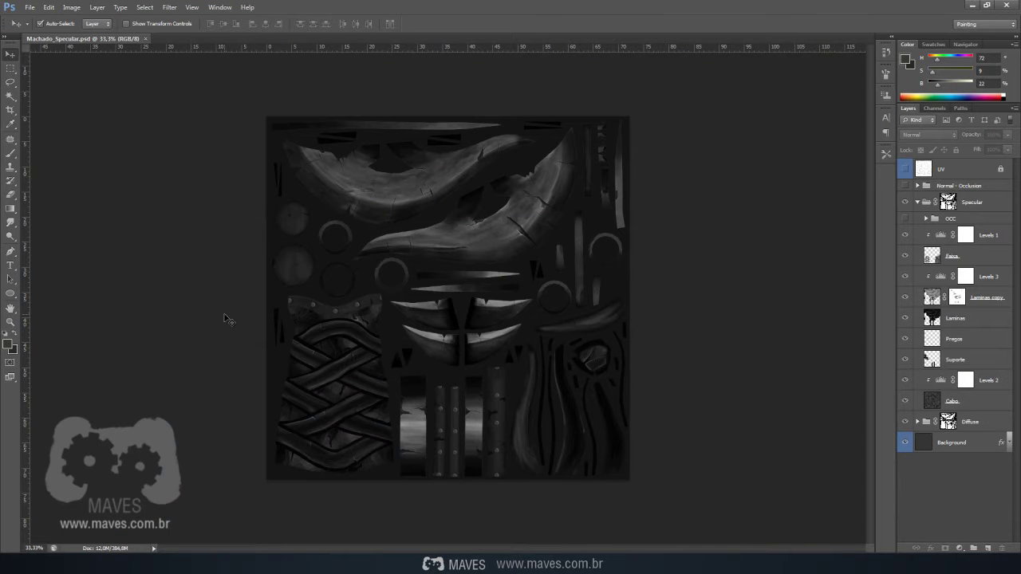
{"action": "left_click", "coordinate": [997, 299]}
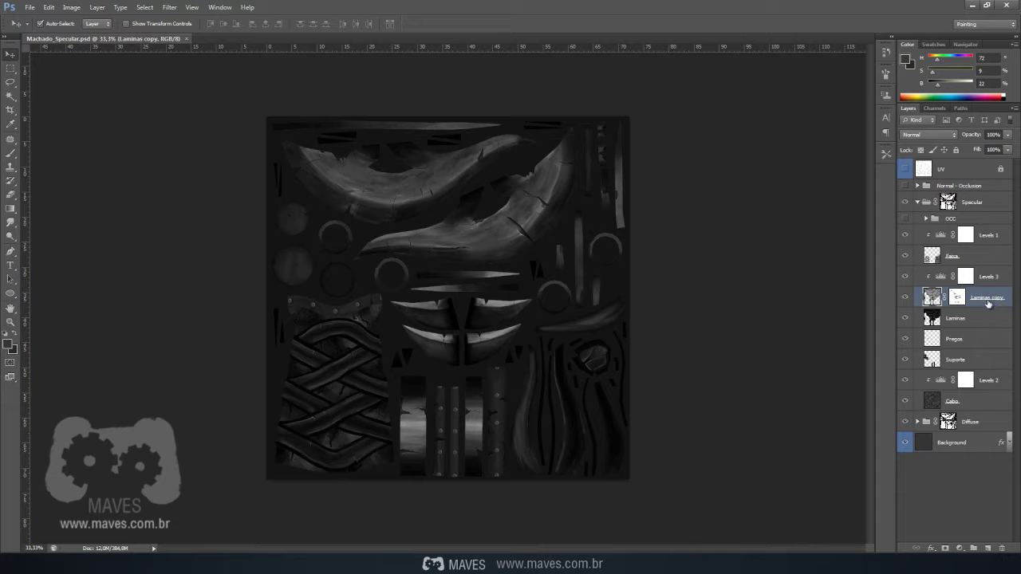
{"action": "key", "text": "ctrl+j"}
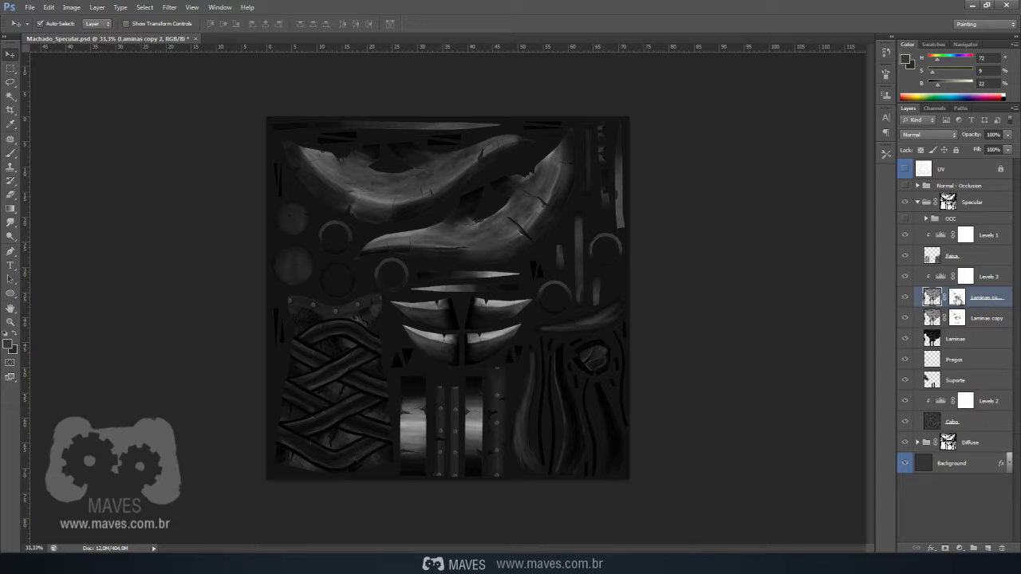
Move the Laminas copy layer above Levels 3 and delete its layer mask without applying it.
{"action": "left_click", "coordinate": [983, 322]}
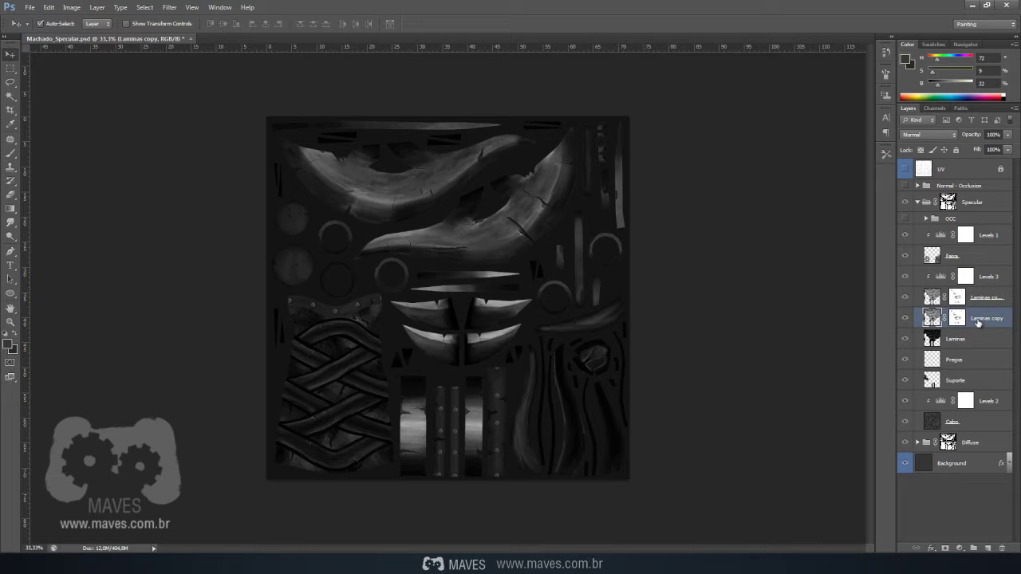
{"action": "left_click_drag", "start_coordinate": [976, 319], "coordinate": [982, 264]}
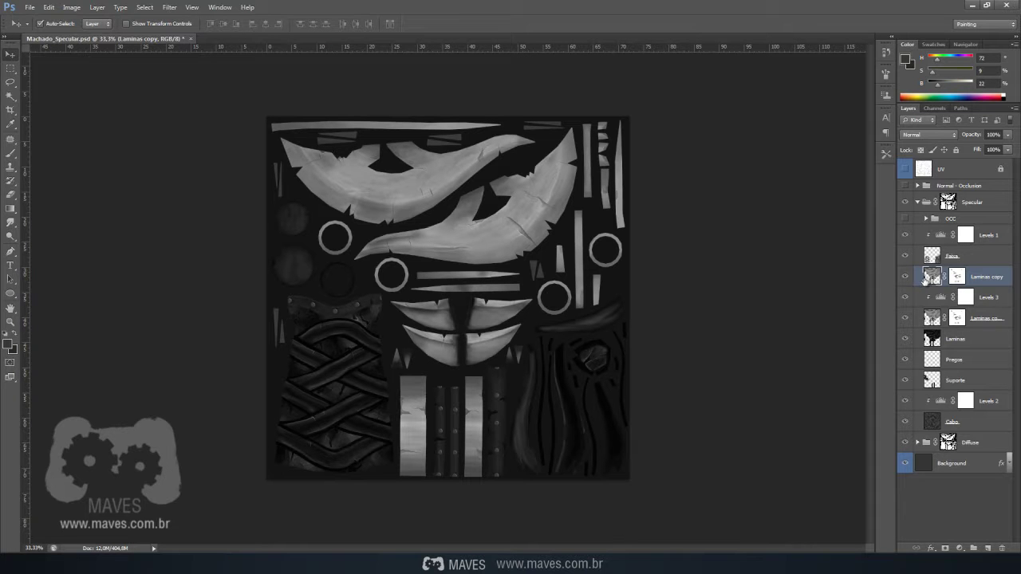
{"action": "left_click_drag", "start_coordinate": [957, 277], "coordinate": [1005, 549]}
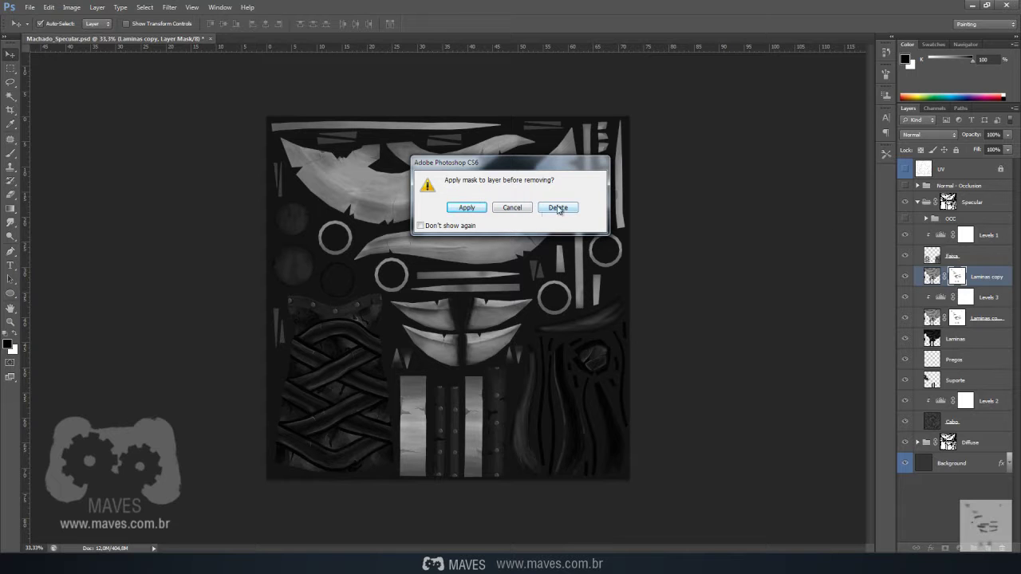
{"action": "left_click", "coordinate": [558, 209]}
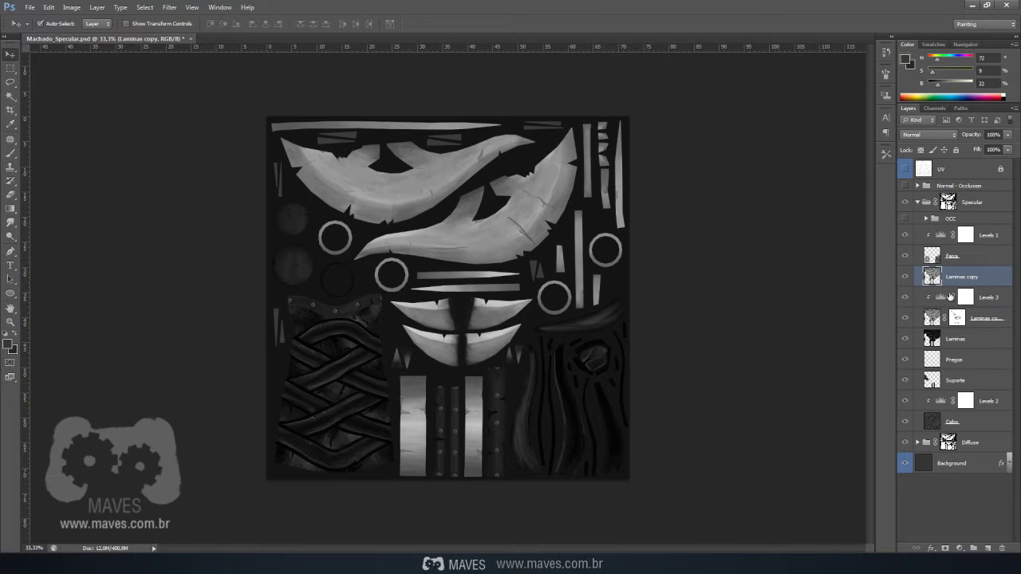
Darken the Laminas copy layer with Levels, using a white input level of 203 and a lowered midtone level.
{"action": "key", "text": "ctrl+l"}
{"action": "left_click_drag", "start_coordinate": [813, 208], "coordinate": [740, 203]}
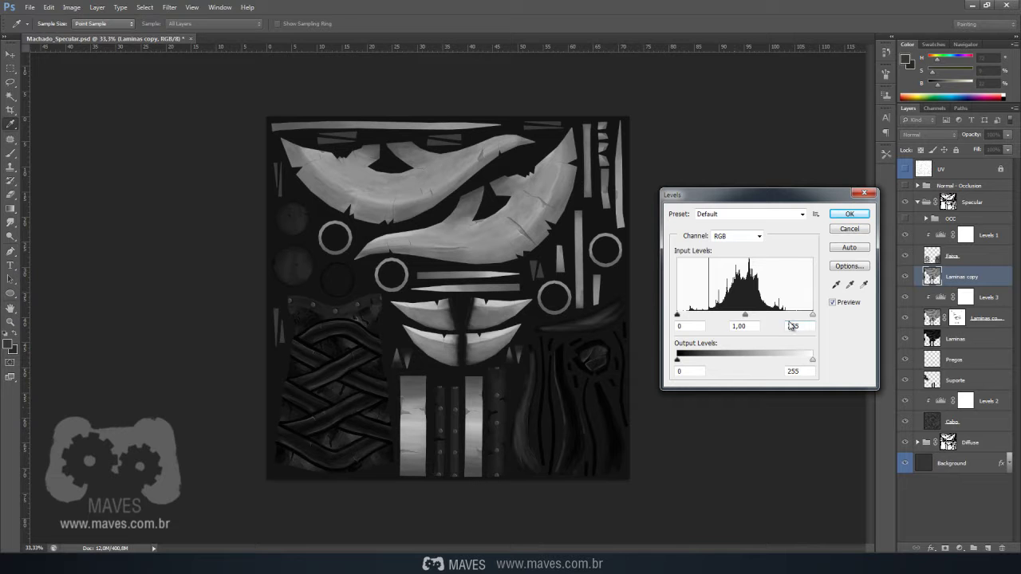
{"action": "mouse_move", "coordinate": [746, 317]}
{"action": "left_mouse_down"}
{"action": "mouse_move", "coordinate": [804, 317]}
{"action": "mouse_move", "coordinate": [751, 319]}
{"action": "left_mouse_up"}
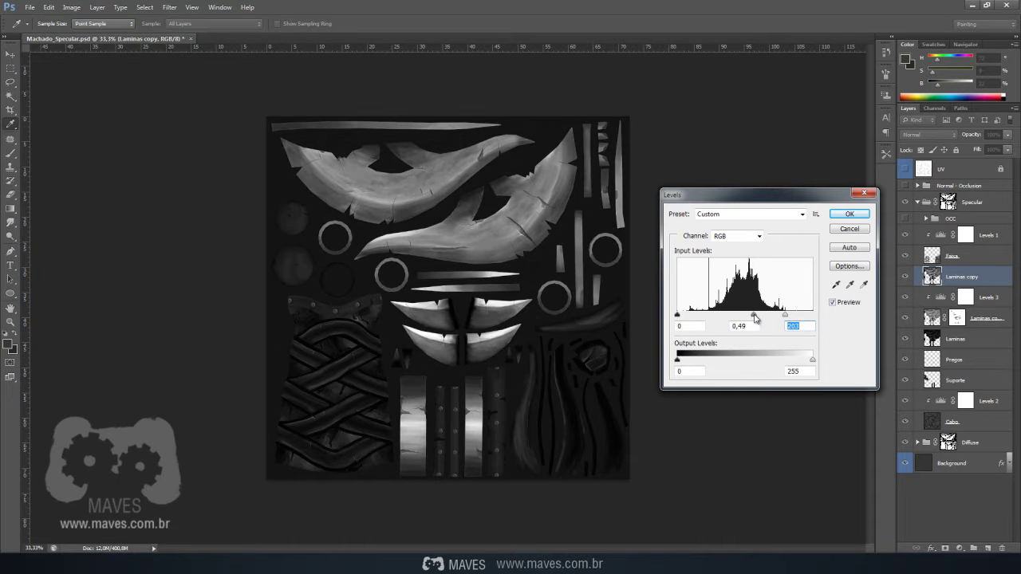
{"action": "left_click", "coordinate": [752, 316]}
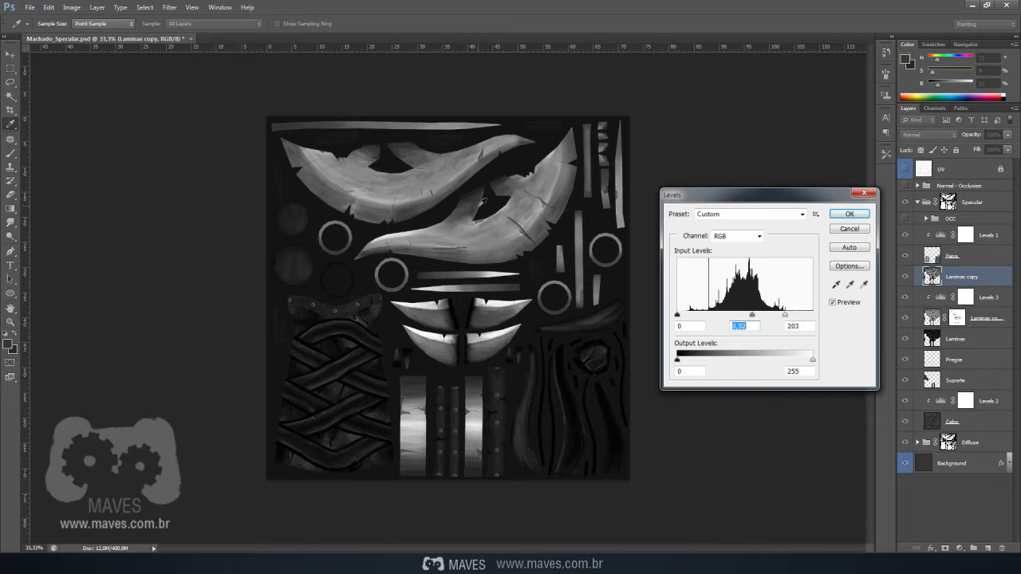
{"action": "left_click_drag", "start_coordinate": [750, 316], "coordinate": [751, 316]}
{"action": "key", "text": "Down"}
{"action": "left_click", "coordinate": [850, 214]}
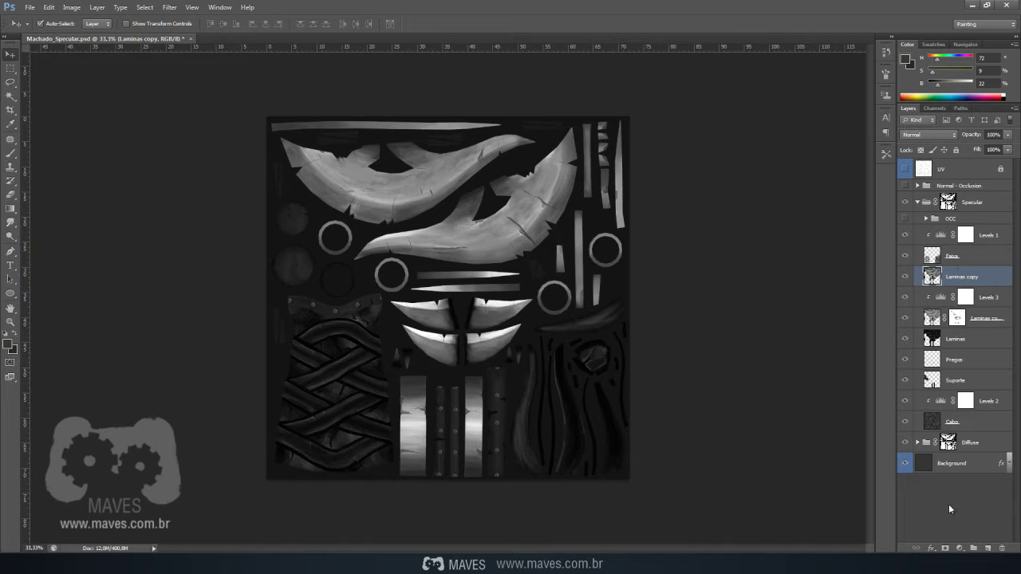
Give the Laminas copy layer an all-black mask and set up a white brush with 30% opacity and 26% flow.
{"action": "left_click", "coordinate": [945, 549]}
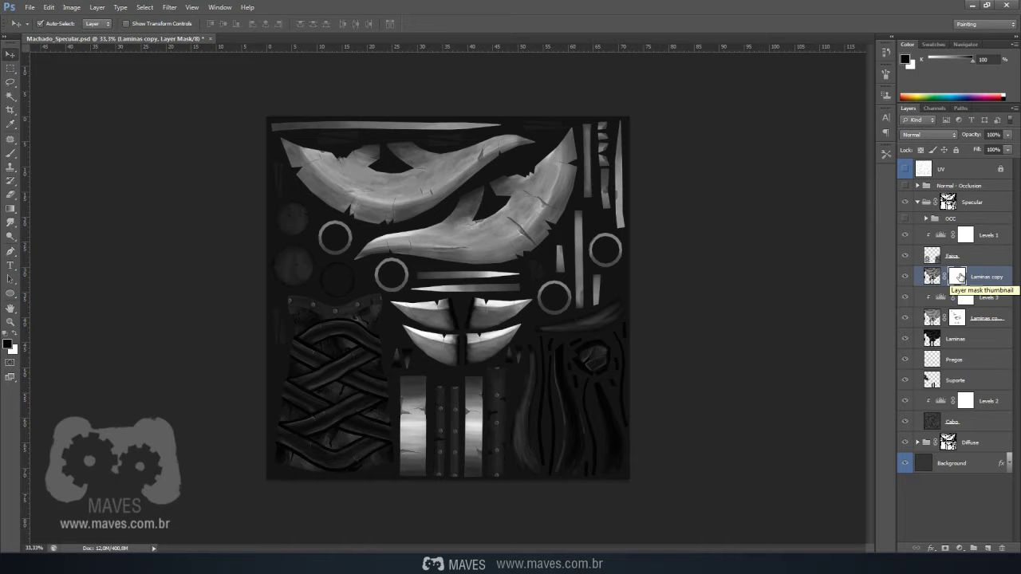
{"action": "key", "text": "ctrl+i"}
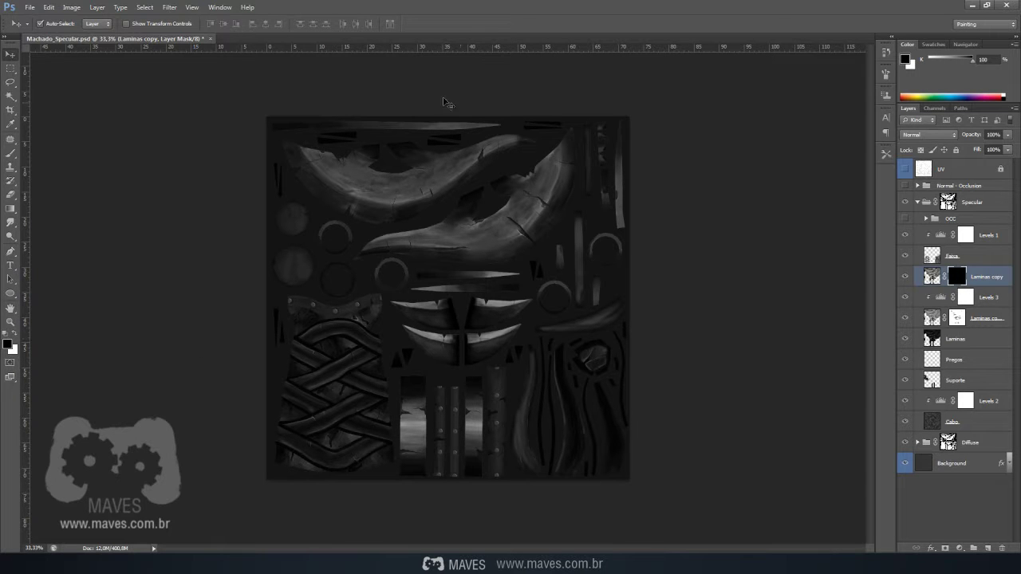
{"action": "left_click", "coordinate": [16, 335]}
{"action": "key", "text": "b"}
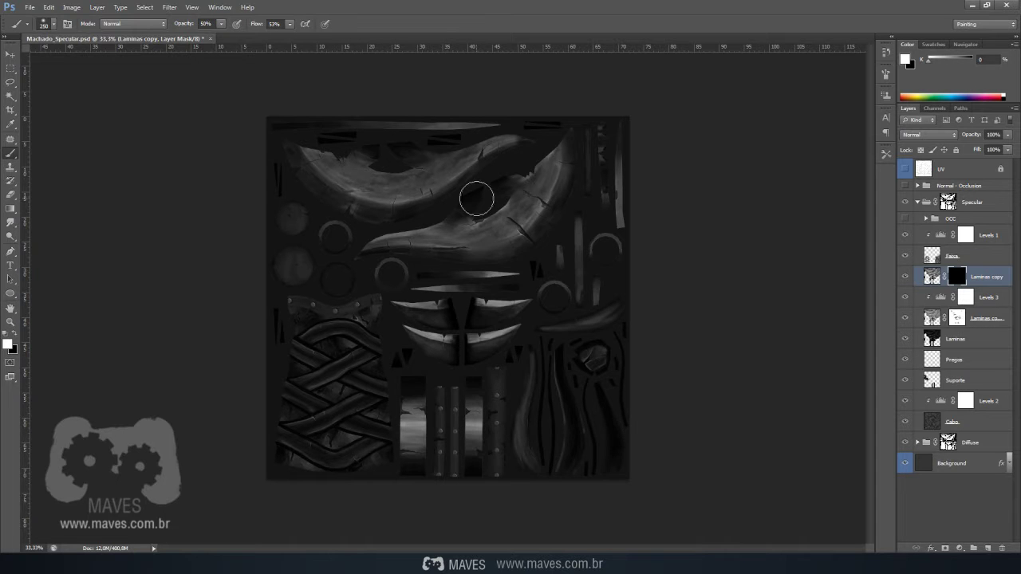
{"action": "right_click", "coordinate": [472, 188]}
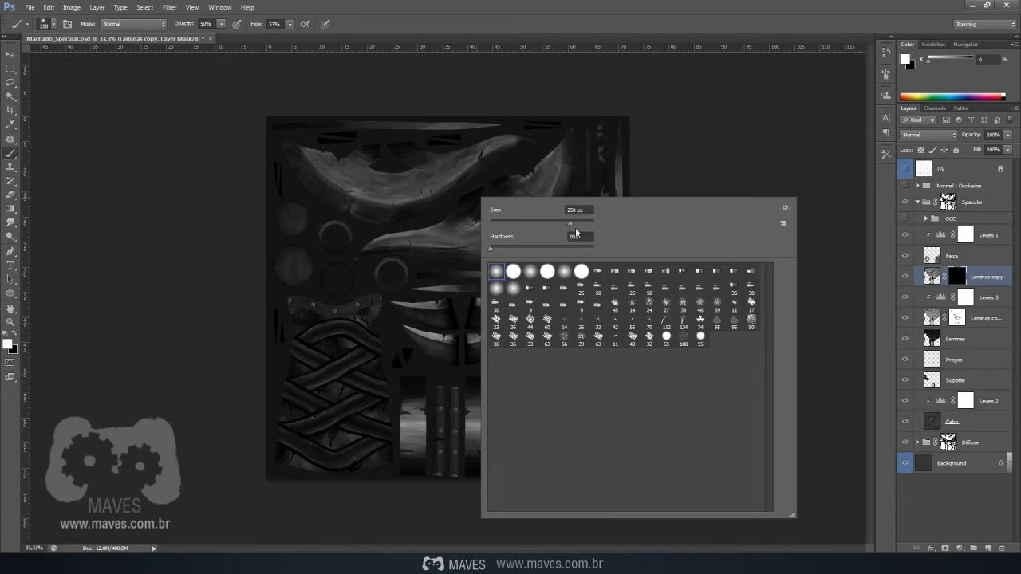
{"action": "left_click", "coordinate": [662, 139]}
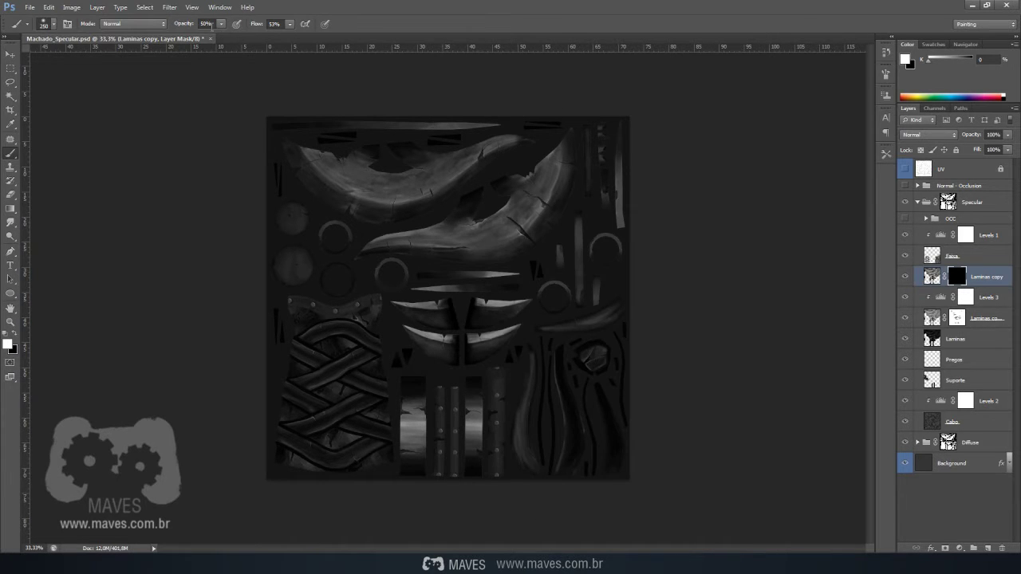
{"action": "left_click", "coordinate": [222, 27]}
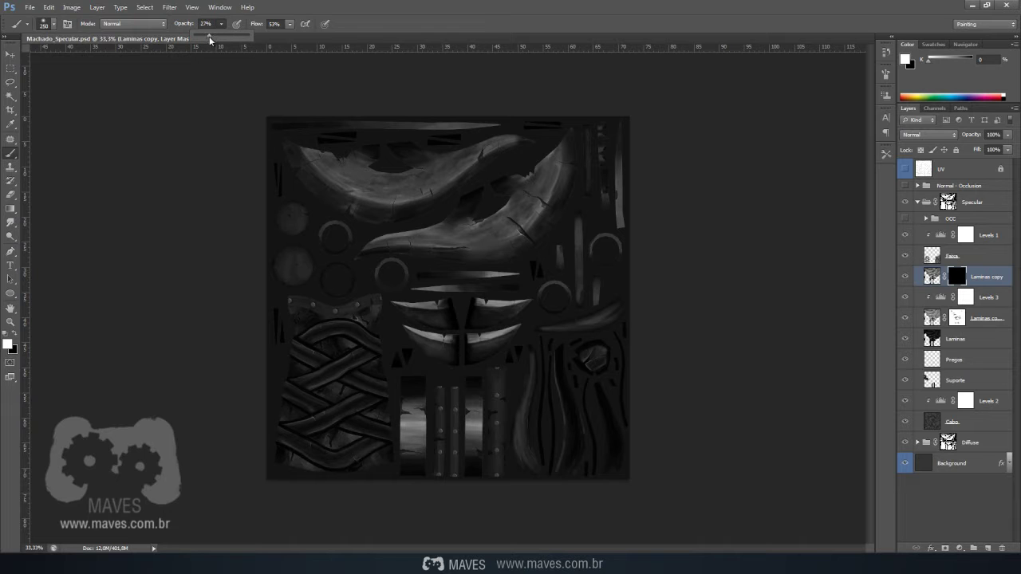
{"action": "left_click_drag", "start_coordinate": [290, 24], "coordinate": [273, 36]}
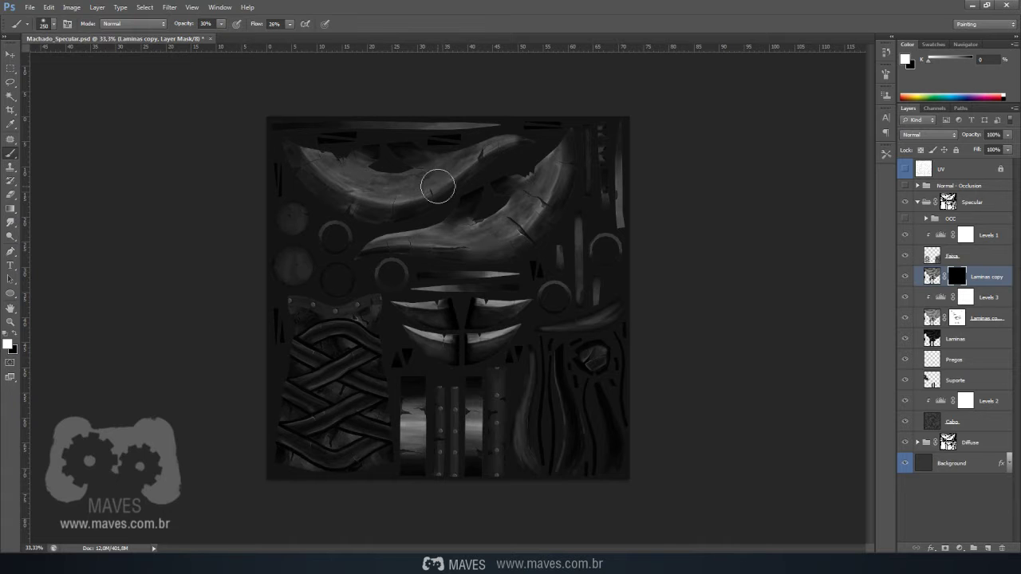
Paint white on the Laminas copy mask with a smaller brush to reveal the area around the lower large blade's notch.
{"action": "key", "text": "bracketleft"}
{"action": "mouse_move", "coordinate": [444, 169]}
{"action": "left_mouse_down"}
{"action": "mouse_move", "coordinate": [463, 210]}
{"action": "mouse_move", "coordinate": [466, 197]}
{"action": "left_mouse_up"}
{"action": "key", "text": "bracketleft"}
{"action": "key", "text": "bracketleft"}
{"action": "key", "text": "bracketleft"}
{"action": "key", "text": "bracketleft"}
{"action": "key", "text": "bracketleft"}
{"action": "key", "text": "bracketright"}
{"action": "key", "text": "bracketright"}
{"action": "key", "text": "bracketright"}
{"action": "key", "text": "bracketright"}
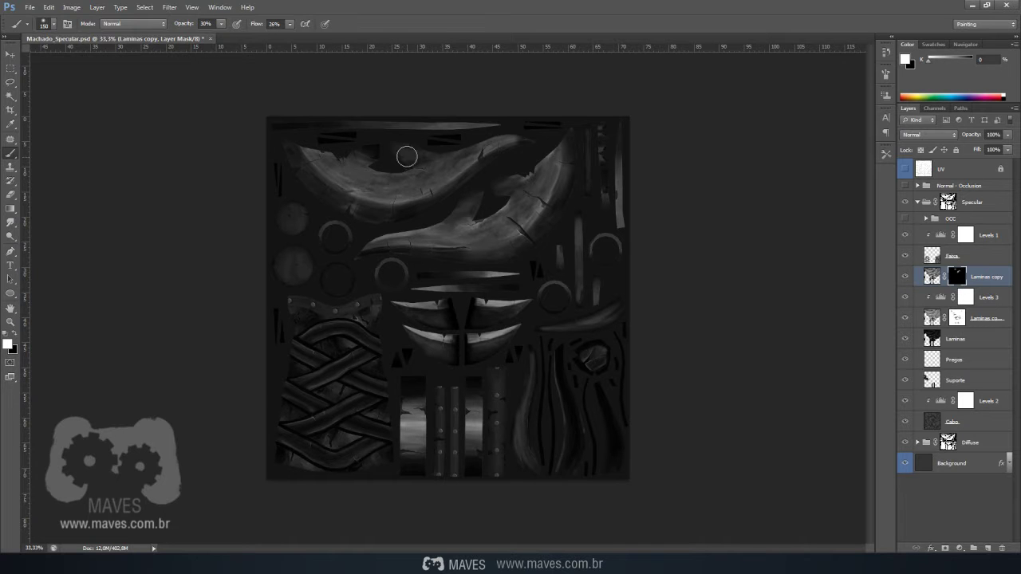
Reveal the edges around the upper large blade's notch on the mask, reducing the brush to 90 px for the finer parts.
{"action": "key", "text": "bracketright"}
{"action": "key", "text": "bracketleft"}
{"action": "key", "text": "bracketleft"}
{"action": "key", "text": "bracketleft"}
{"action": "key", "text": "bracketleft"}
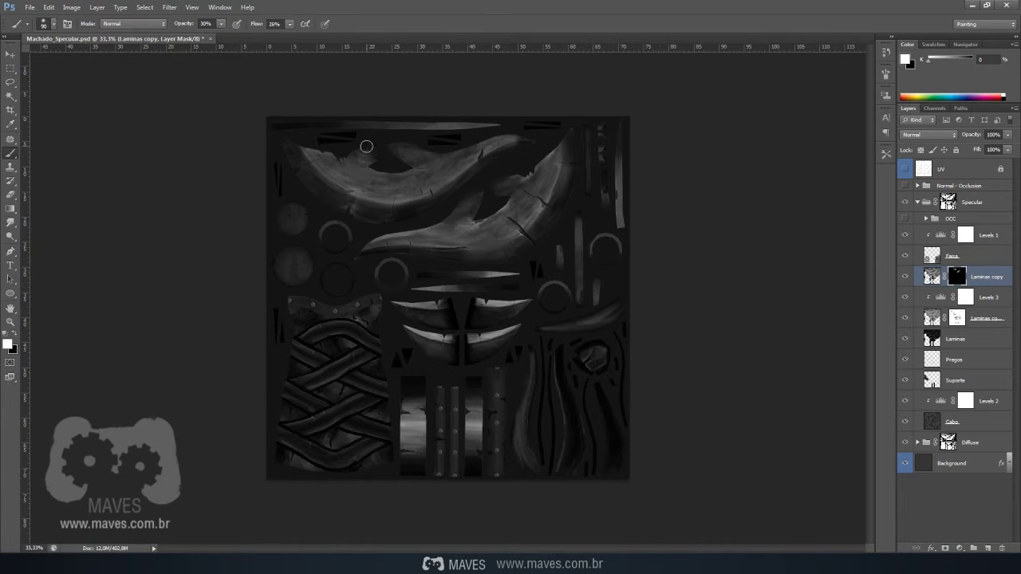
Reveal the dark ends of the two rectangular plates on the mask with a larger brush of up to 150 px.
{"action": "key", "text": "bracketright"}
{"action": "key", "text": "bracketright"}
{"action": "key", "text": "bracketright"}
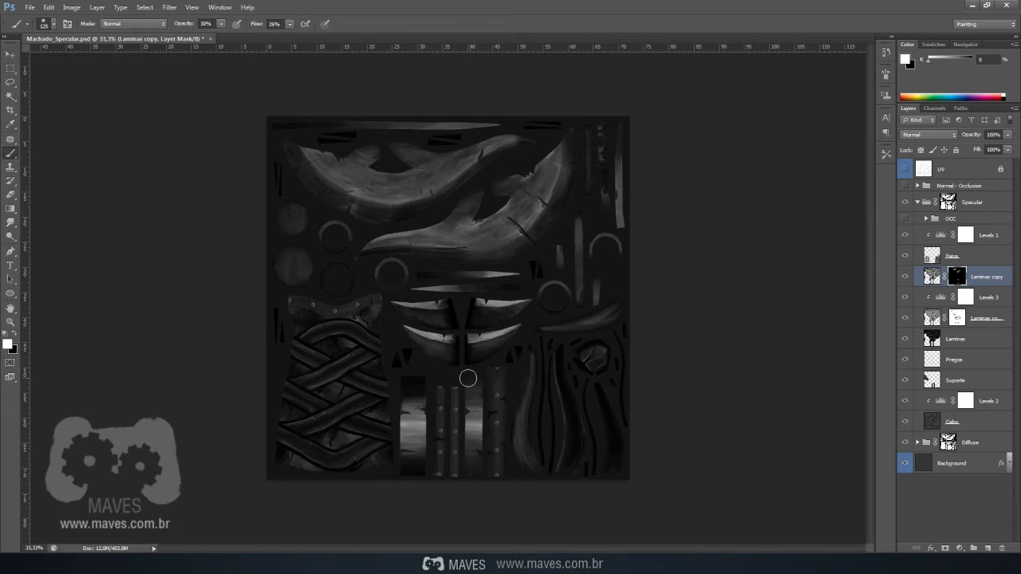
{"action": "mouse_move", "coordinate": [401, 472]}
{"action": "left_mouse_down"}
{"action": "mouse_move", "coordinate": [414, 454]}
{"action": "mouse_move", "coordinate": [415, 485]}
{"action": "mouse_move", "coordinate": [406, 472]}
{"action": "left_mouse_up"}
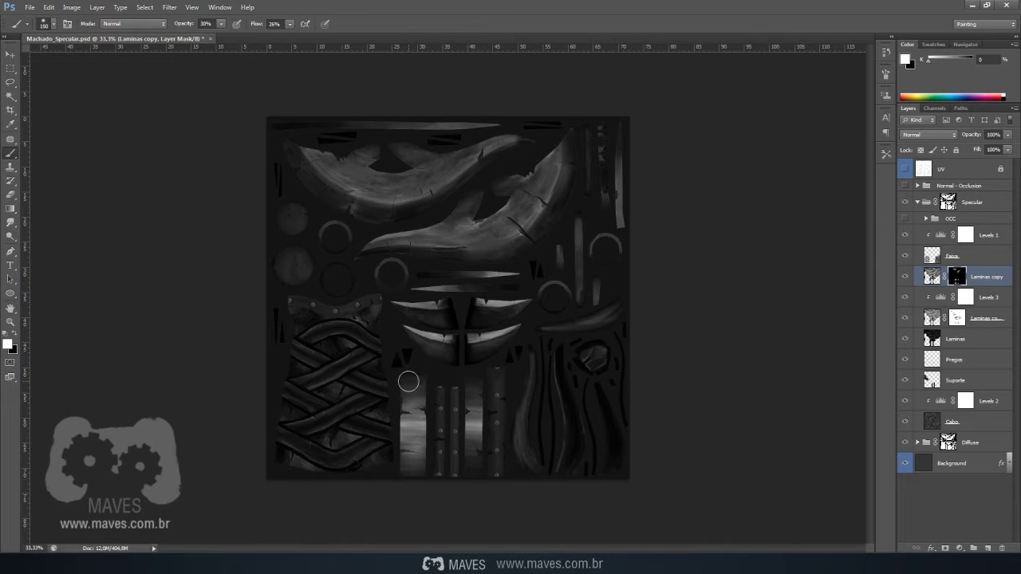
{"action": "mouse_move", "coordinate": [482, 471]}
{"action": "left_mouse_down"}
{"action": "mouse_move", "coordinate": [472, 444]}
{"action": "mouse_move", "coordinate": [476, 467]}
{"action": "left_mouse_up"}
Reveal the metal rings, thin strips and small blades on the mask with a brush of about 70 to 100 px.
{"action": "key", "text": "bracketleft"}
{"action": "key", "text": "bracketleft"}
{"action": "key", "text": "bracketleft"}
{"action": "left_click_drag", "start_coordinate": [378, 280], "coordinate": [407, 281]}
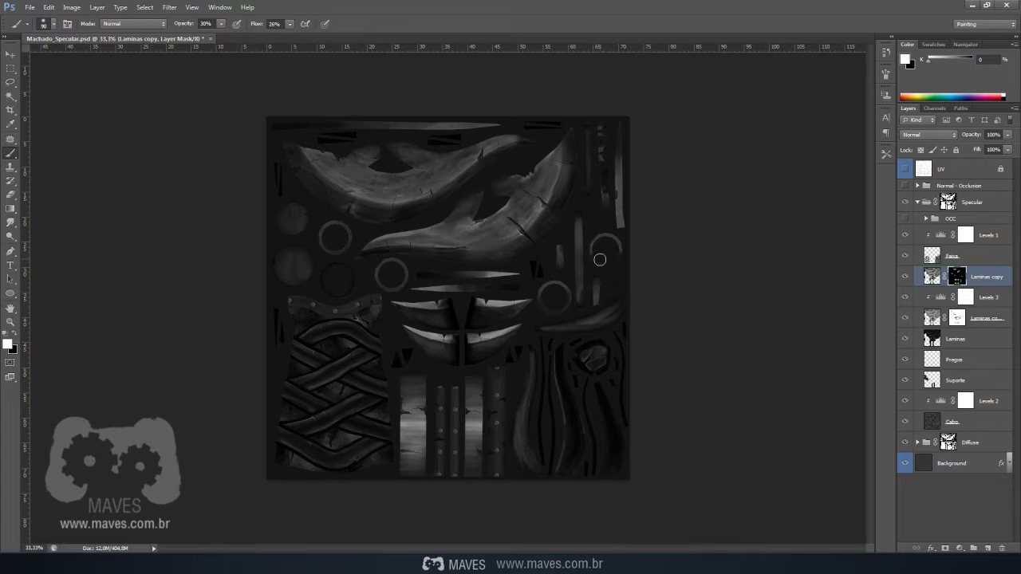
{"action": "key", "text": "bracketright"}
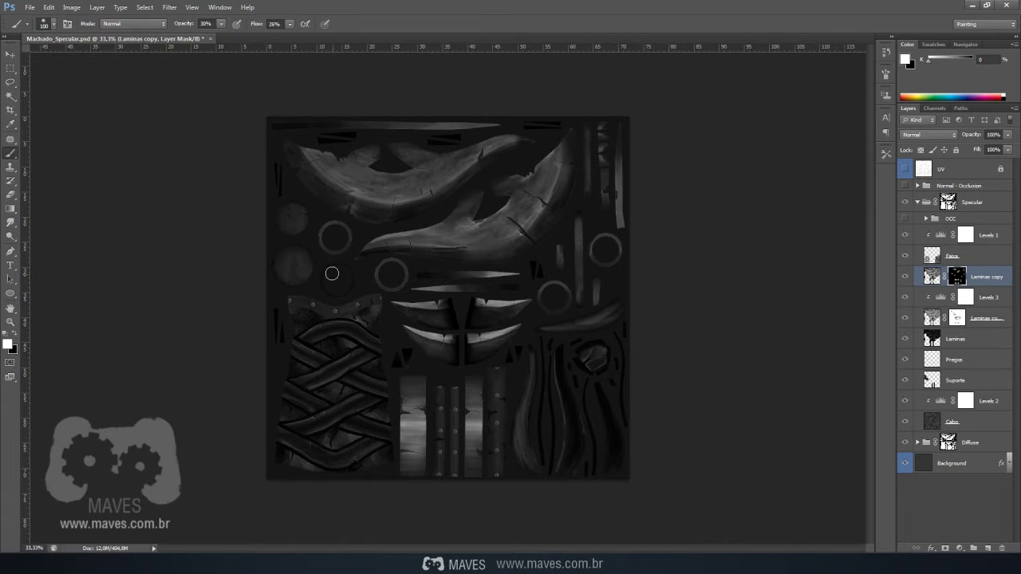
{"action": "key", "text": "bracketleft"}
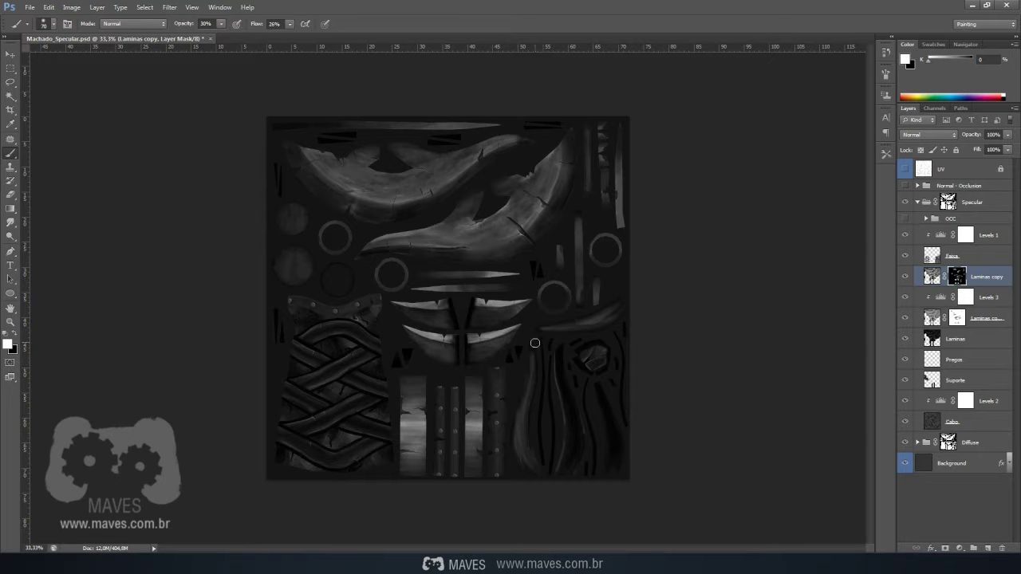
Brighten the Laminas copy layer's image with Levels by raising the midtones and lowering the white input level.
{"action": "left_click", "coordinate": [978, 265], "text": "ctrl"}
{"action": "left_click", "coordinate": [971, 277]}
{"action": "key", "text": "ctrl+l"}
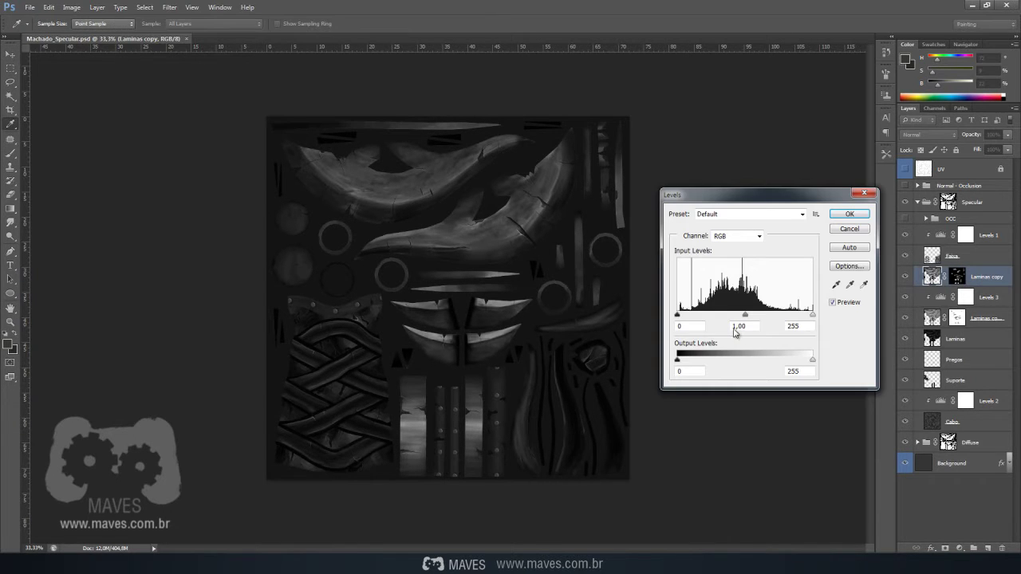
{"action": "left_click_drag", "start_coordinate": [742, 319], "coordinate": [718, 318]}
{"action": "left_click_drag", "start_coordinate": [812, 315], "coordinate": [788, 319]}
{"action": "key", "text": "Return"}
Switch to Marmoset Toolbag and rotate the axe to inspect the metal reflections with the brightened specular map.
{"action": "key", "text": "alt+Tab"}
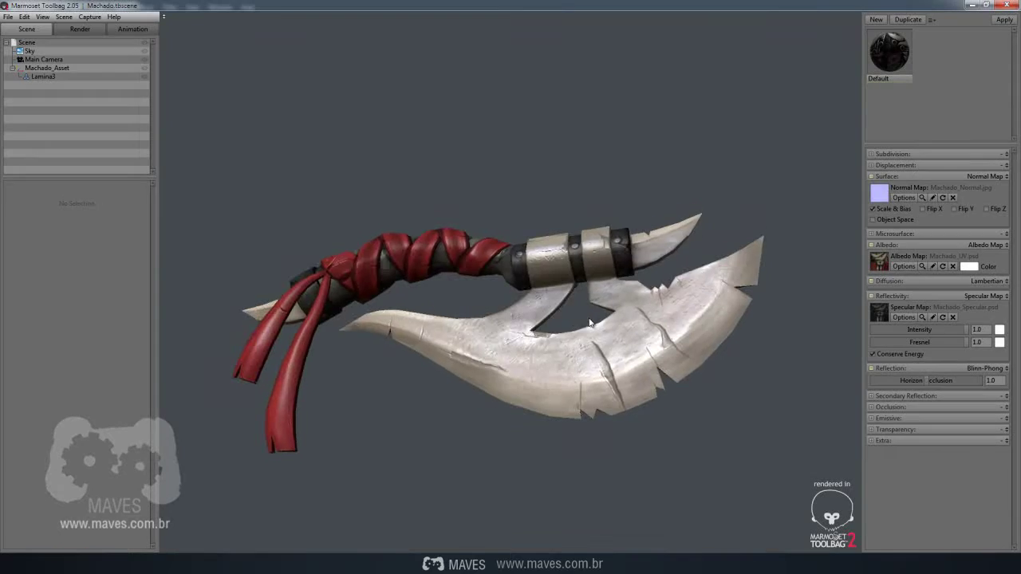
{"action": "mouse_move", "coordinate": [604, 341]}
{"action": "left_mouse_down"}
{"action": "mouse_move", "coordinate": [562, 317]}
{"action": "mouse_move", "coordinate": [594, 312]}
{"action": "mouse_move", "coordinate": [534, 258]}
{"action": "mouse_move", "coordinate": [318, 432]}
{"action": "left_mouse_up"}
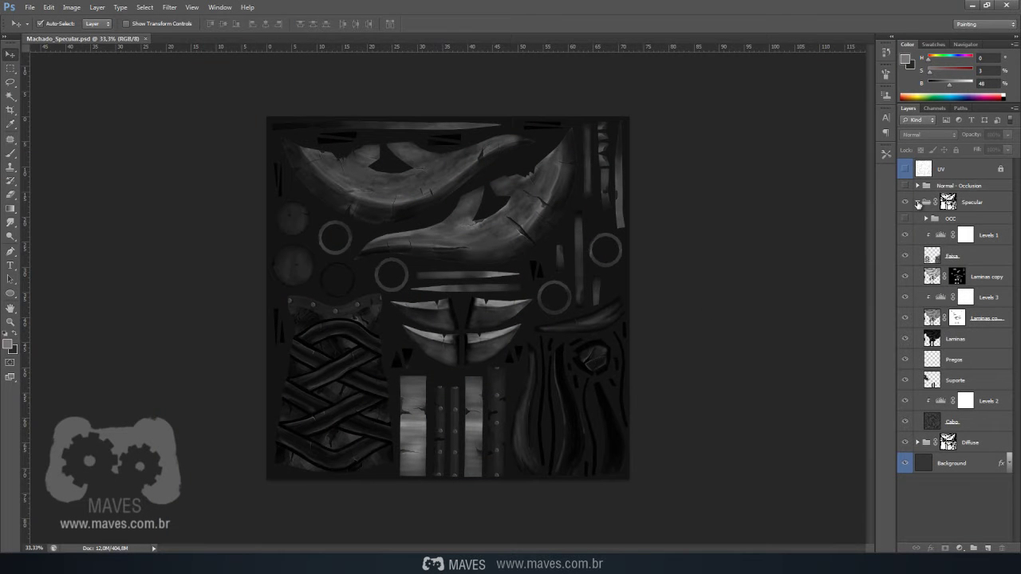
Return to Photoshop, collapse the Specular group, duplicate it and rename the copy Gloss.
{"action": "left_click", "coordinate": [917, 203]}
{"action": "left_click", "coordinate": [965, 225]}
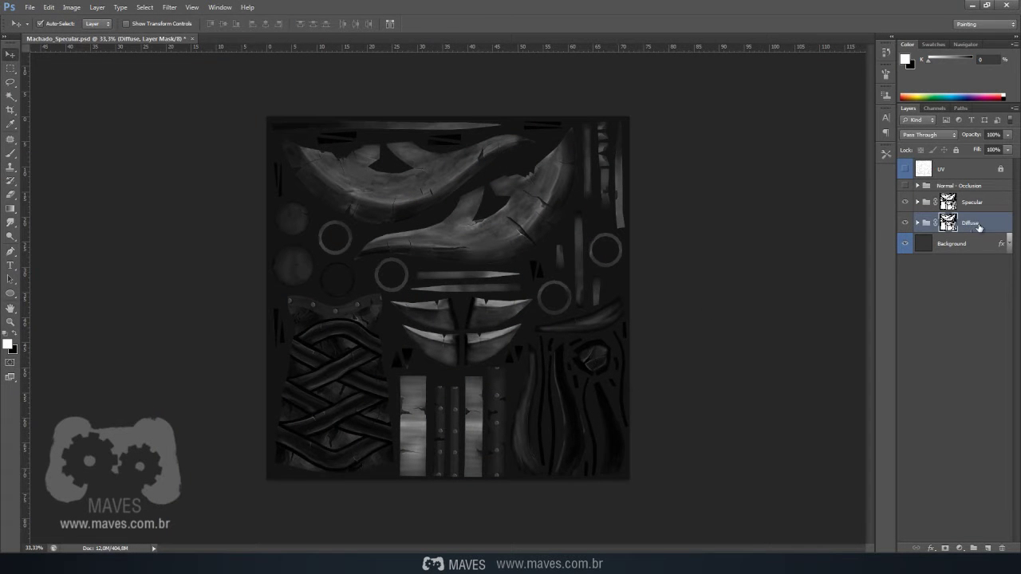
{"action": "left_click", "coordinate": [986, 209]}
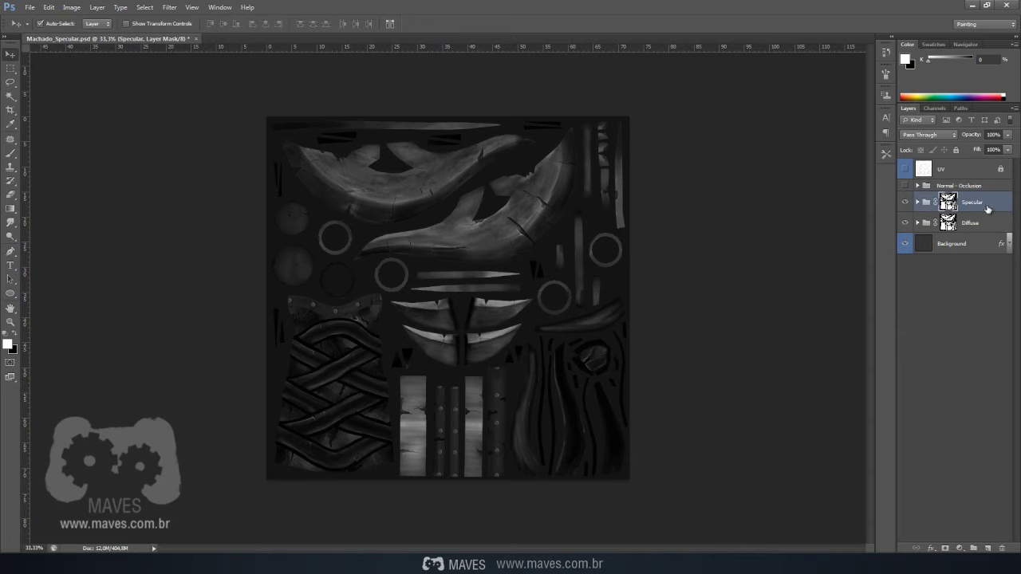
{"action": "left_click", "coordinate": [945, 313]}
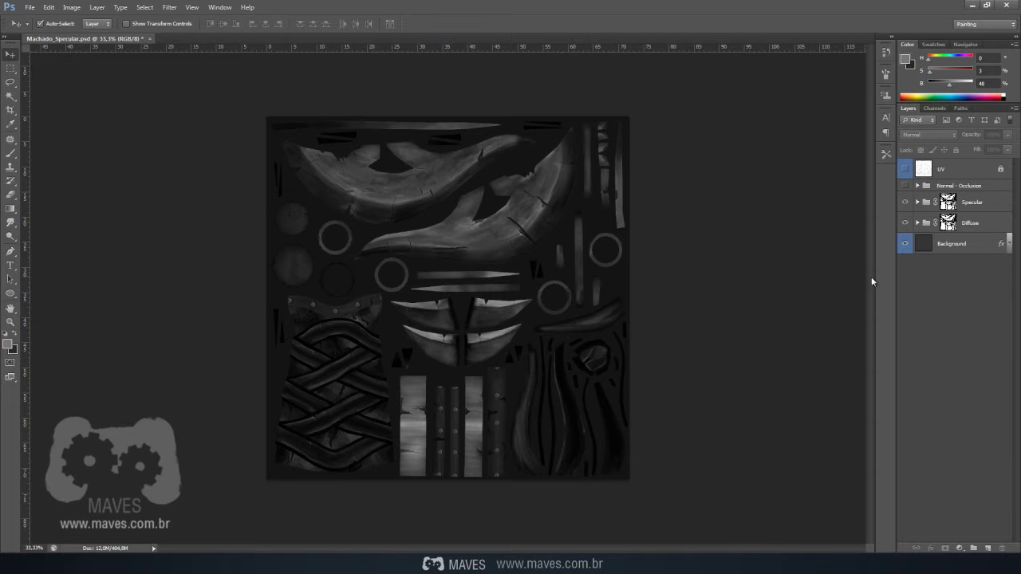
{"action": "left_click", "coordinate": [969, 203]}
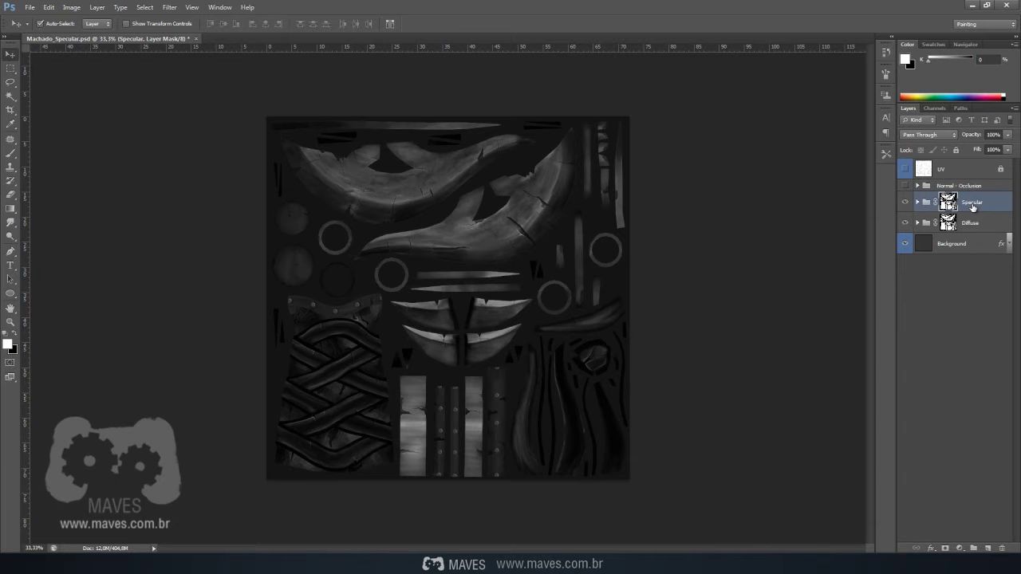
{"action": "key", "text": "ctrl+j"}
{"action": "double_click", "coordinate": [972, 202]}
{"action": "type", "text": "G"}
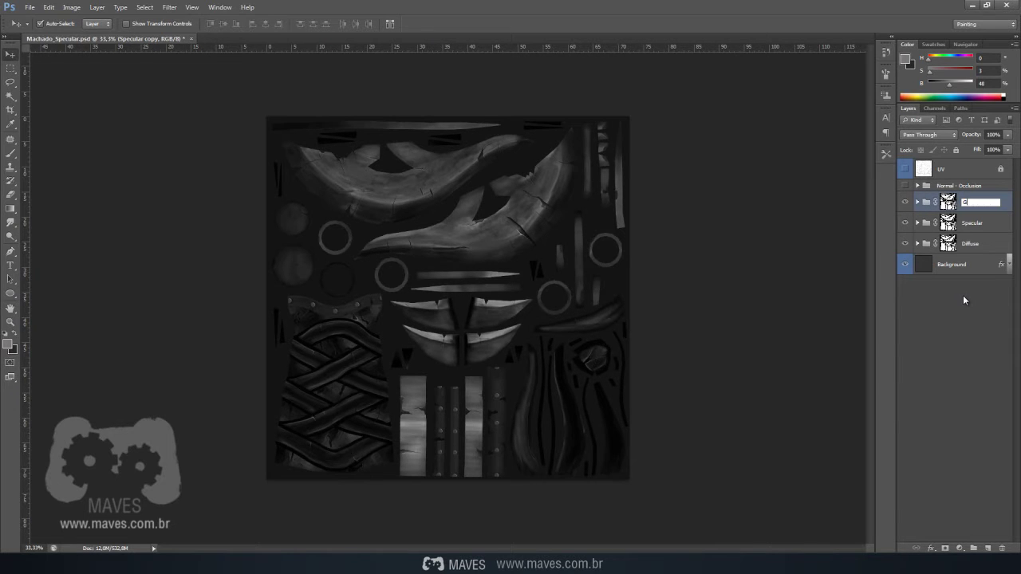
{"action": "type", "text": "loss"}
{"action": "key", "text": "Return"}
Delete the Levels 1, Levels 2 and Levels 3 adjustments and the Laminas and Laminas copy layers from the Gloss group.
{"action": "left_click", "coordinate": [917, 202]}
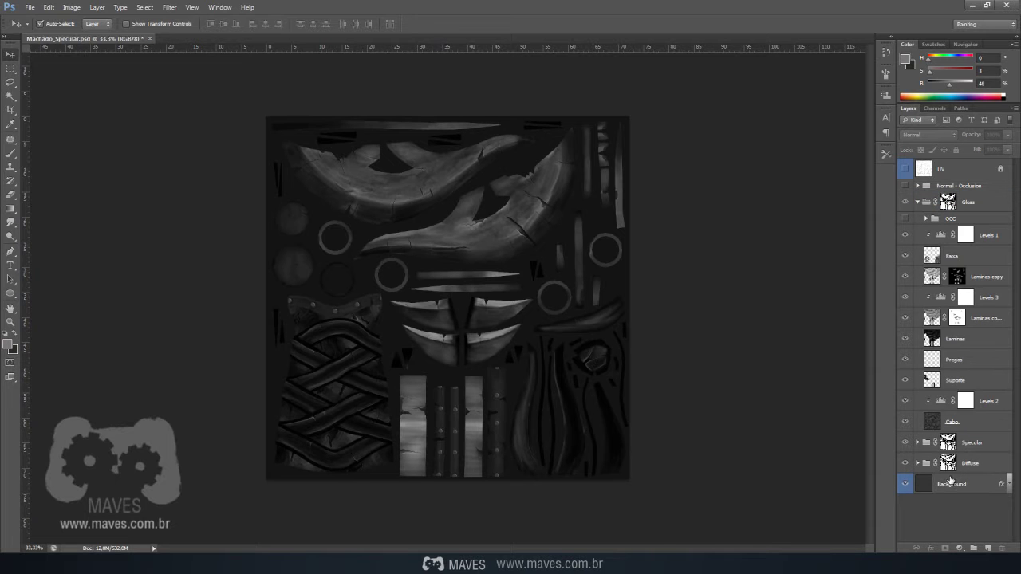
{"action": "left_click", "coordinate": [979, 402]}
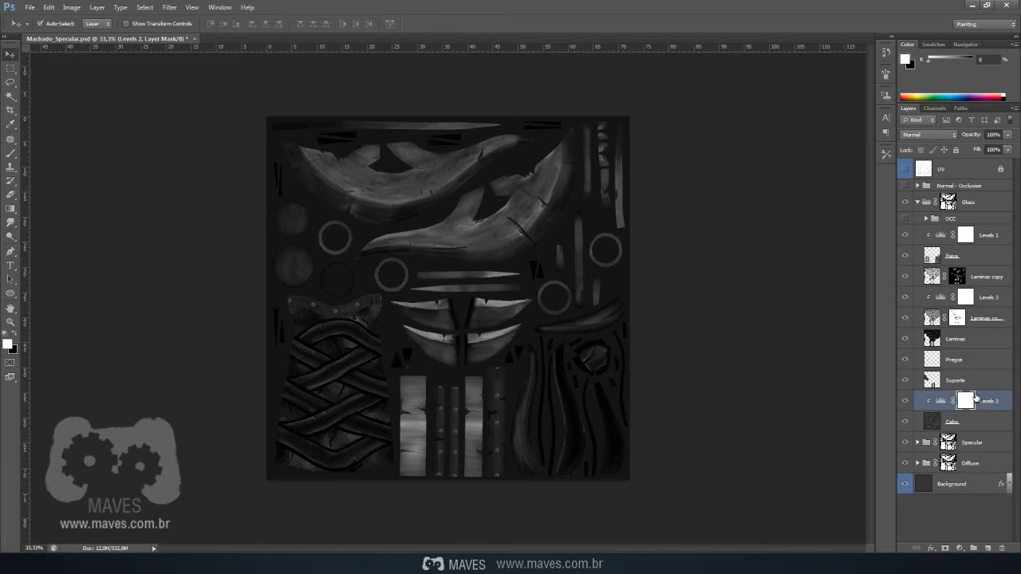
{"action": "left_click_drag", "start_coordinate": [978, 403], "coordinate": [1004, 549]}
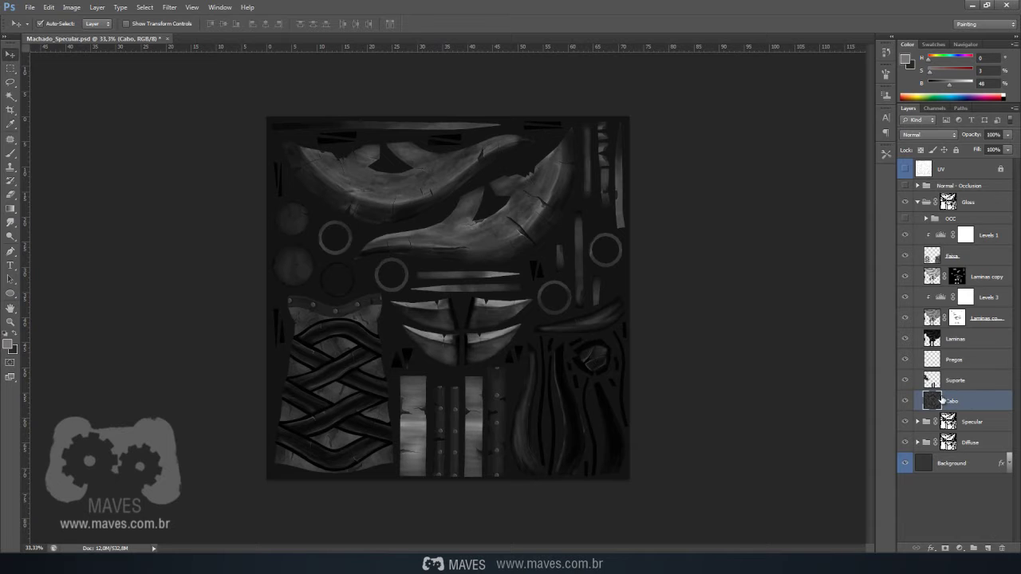
{"action": "left_click_drag", "start_coordinate": [955, 330], "coordinate": [1004, 549]}
{"action": "left_click_drag", "start_coordinate": [981, 279], "coordinate": [1005, 543]}
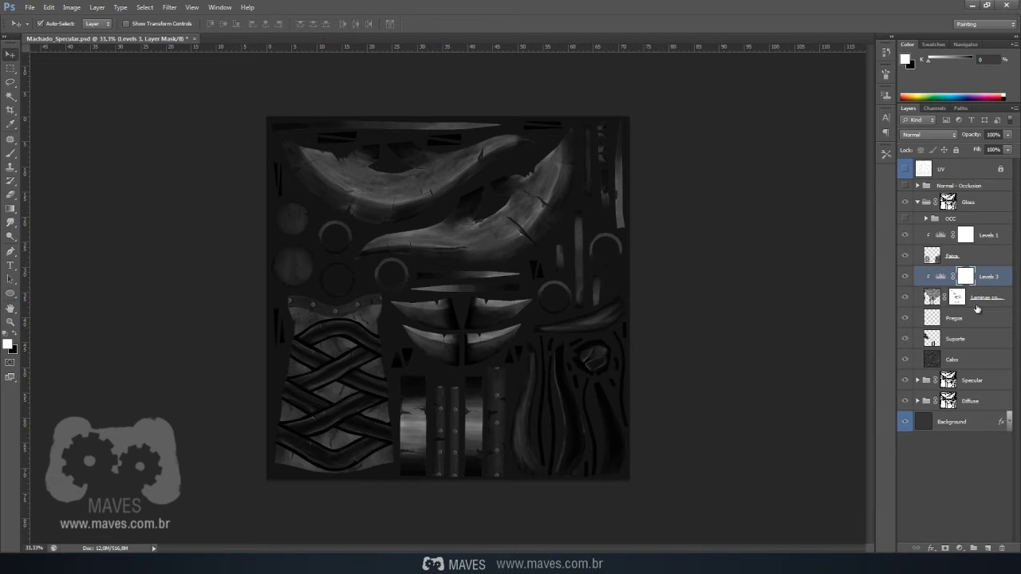
{"action": "left_click_drag", "start_coordinate": [963, 276], "coordinate": [1006, 546]}
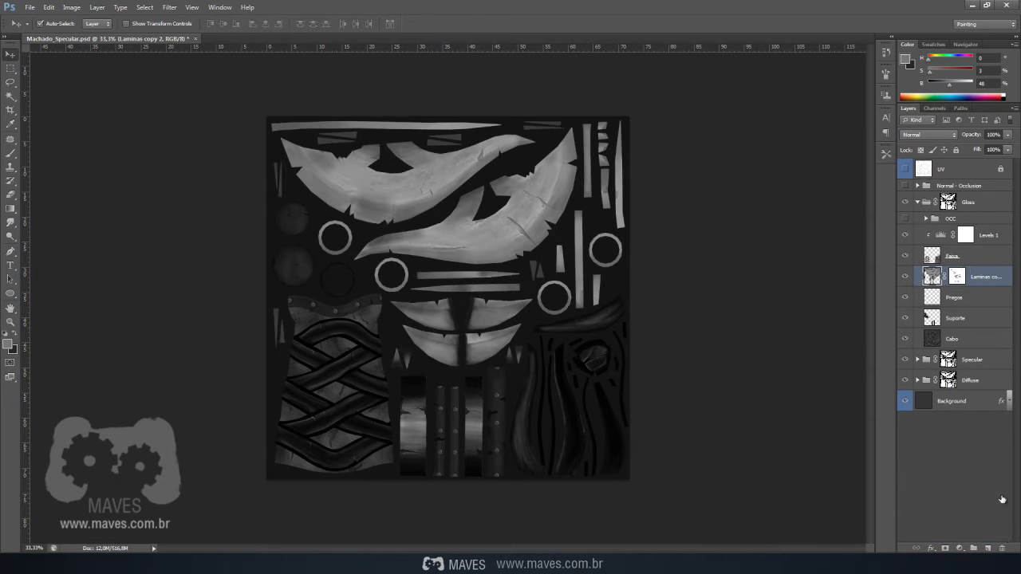
{"action": "left_click_drag", "start_coordinate": [984, 235], "coordinate": [1004, 548]}
Delete the layer mask of Laminas copy 2 in the Gloss group without applying it.
{"action": "left_click", "coordinate": [959, 261]}
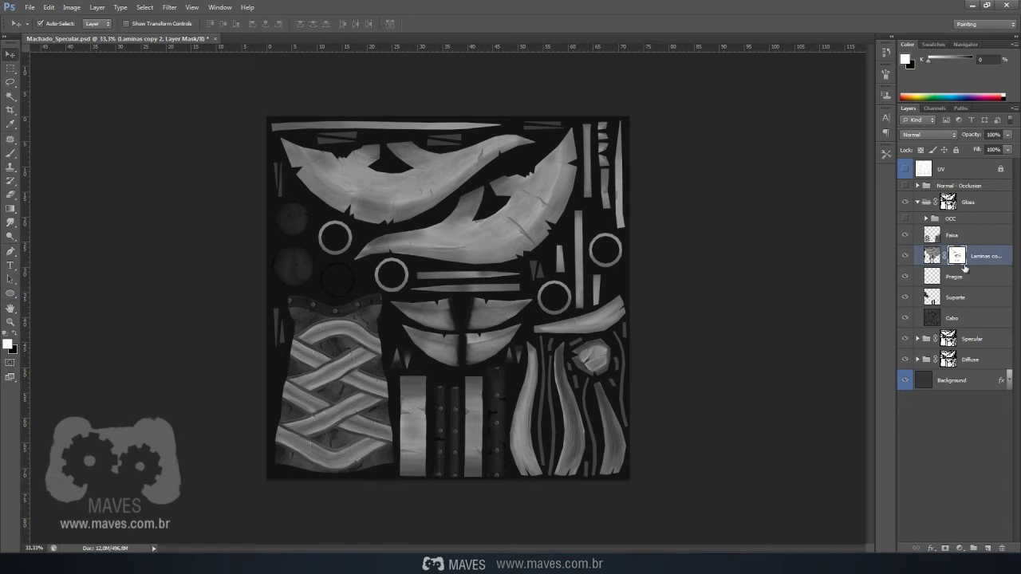
{"action": "left_click_drag", "start_coordinate": [959, 256], "coordinate": [1004, 547]}
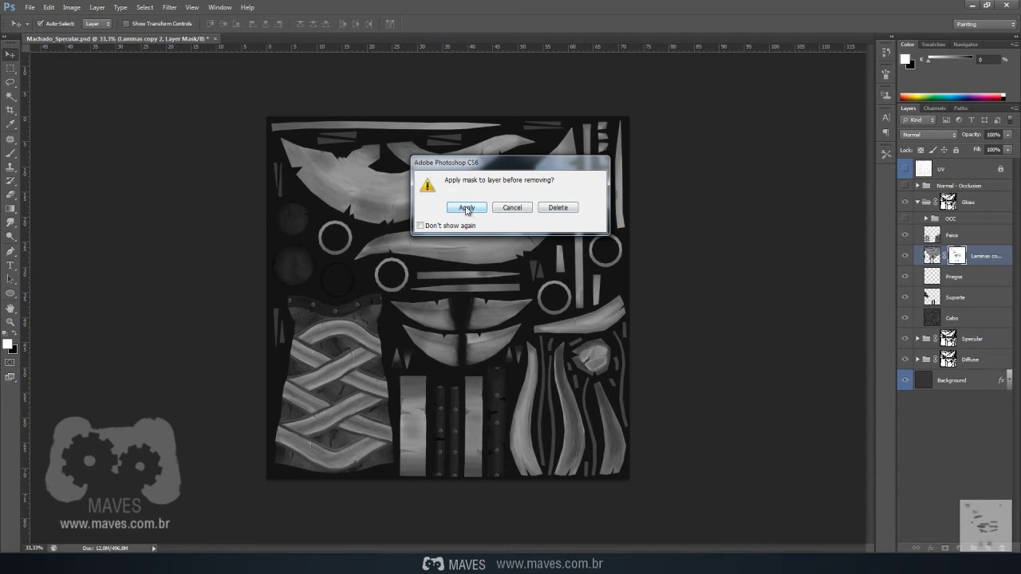
{"action": "left_click", "coordinate": [567, 210]}
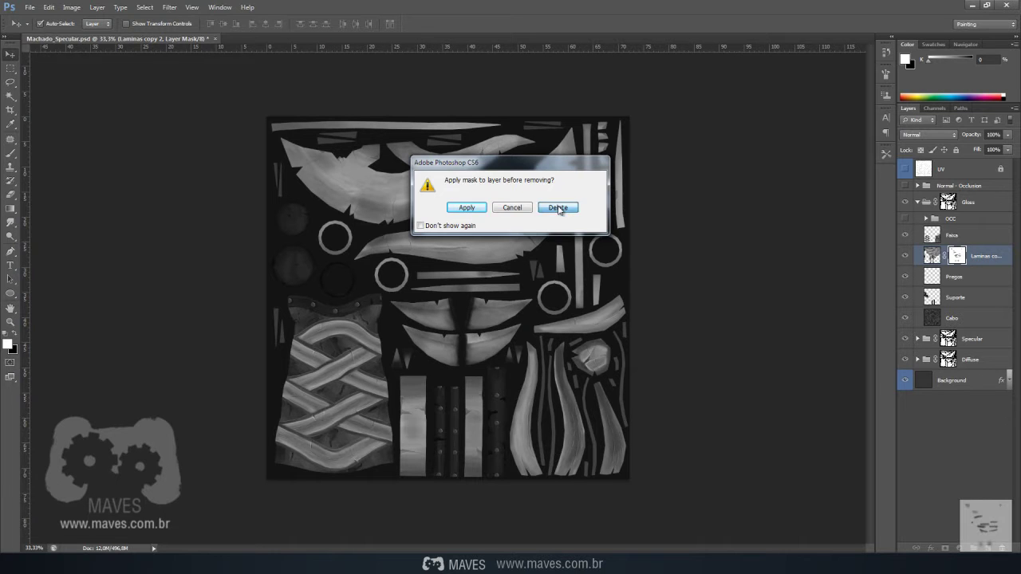
{"action": "left_click", "coordinate": [952, 435]}
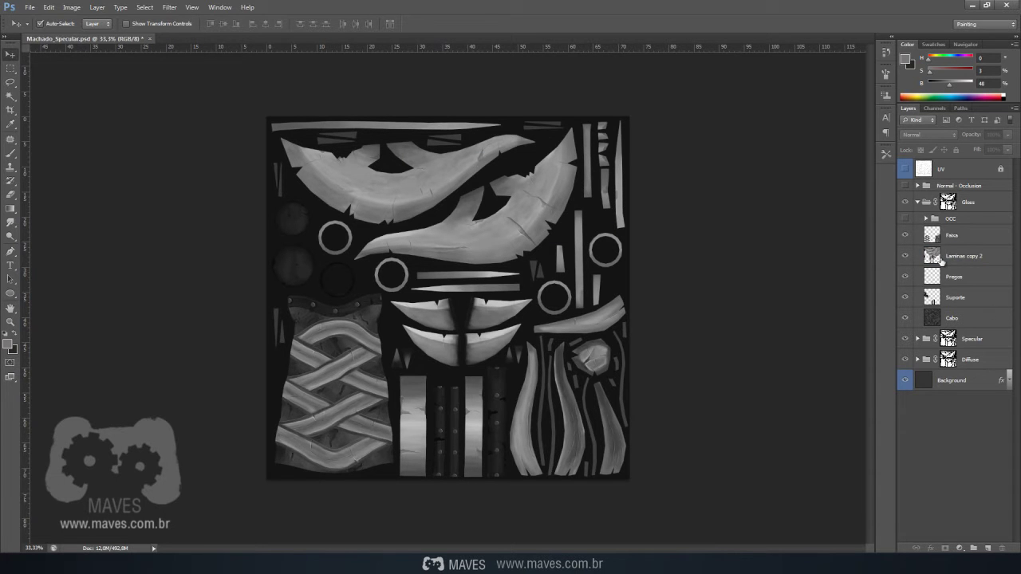
Add a mid-grey (#868686) Color Overlay at 100% opacity to the Faixa layer in the Gloss group.
{"action": "left_click", "coordinate": [971, 297]}
{"action": "left_click", "coordinate": [974, 317]}
{"action": "left_click", "coordinate": [961, 412]}
{"action": "left_click", "coordinate": [966, 236]}
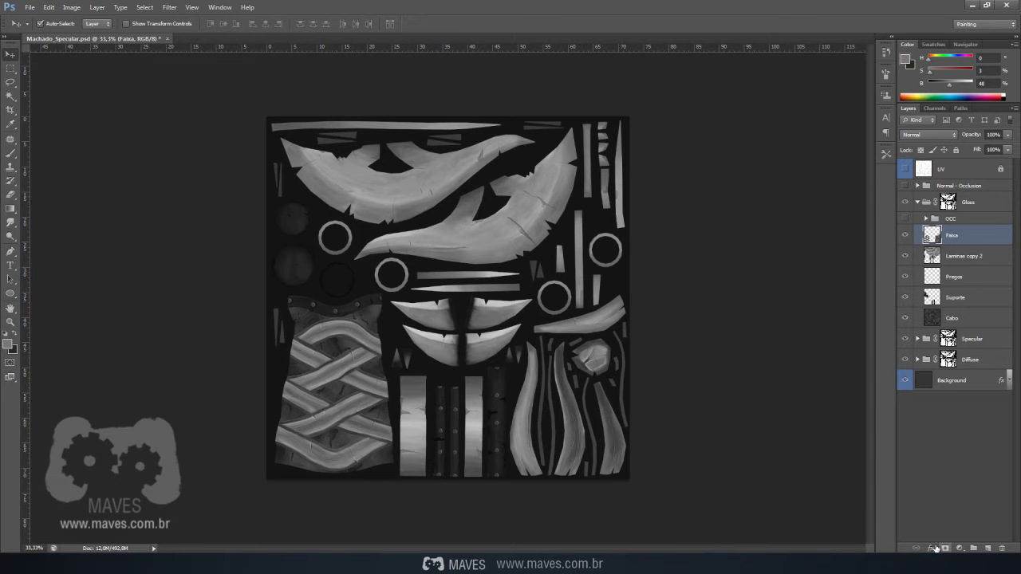
{"action": "left_click", "coordinate": [930, 549]}
{"action": "left_click", "coordinate": [958, 496]}
{"action": "left_click", "coordinate": [902, 103]}
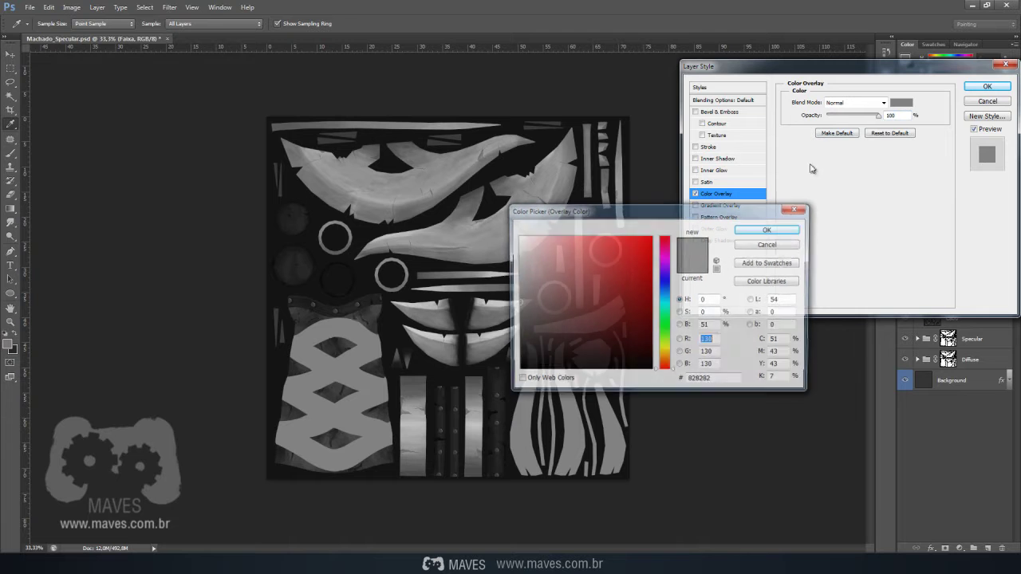
{"action": "left_click", "coordinate": [769, 229]}
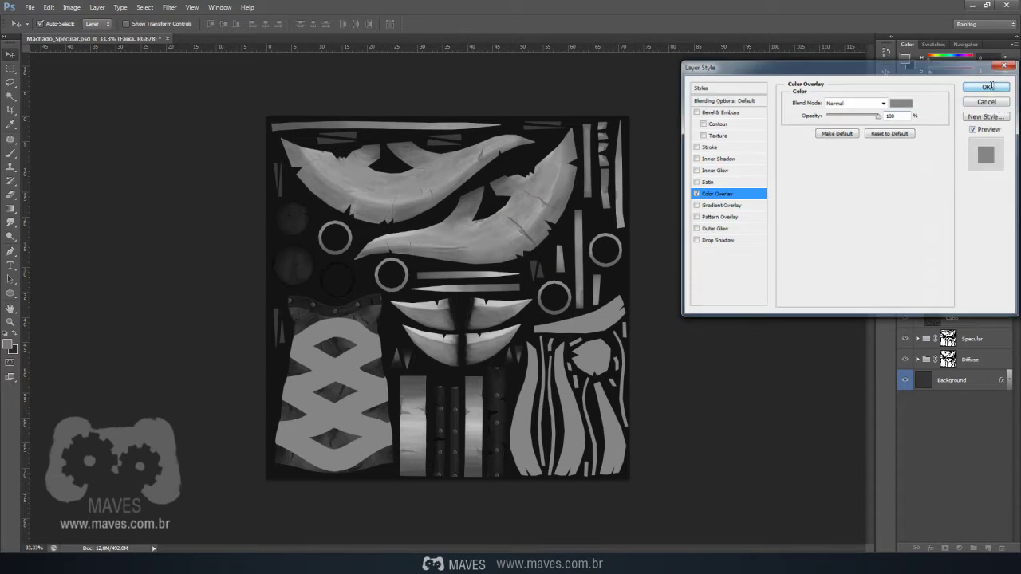
{"action": "left_click", "coordinate": [986, 86]}
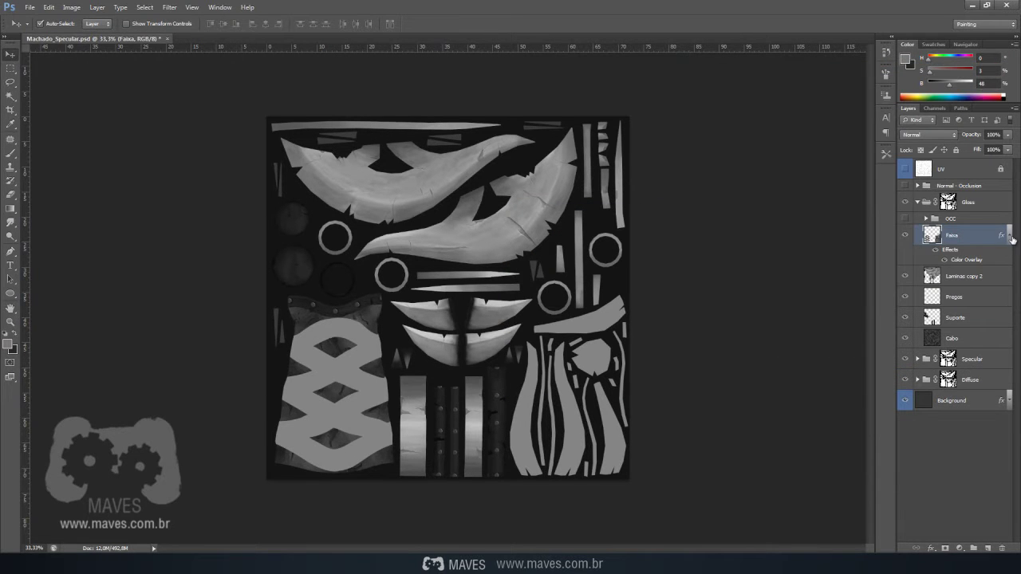
Copy the Faixa layer style to the Laminas copy 2, Pregos, Suporte and Cabo layers in the Gloss group.
{"action": "left_click", "coordinate": [1010, 236]}
{"action": "right_click", "coordinate": [972, 235]}
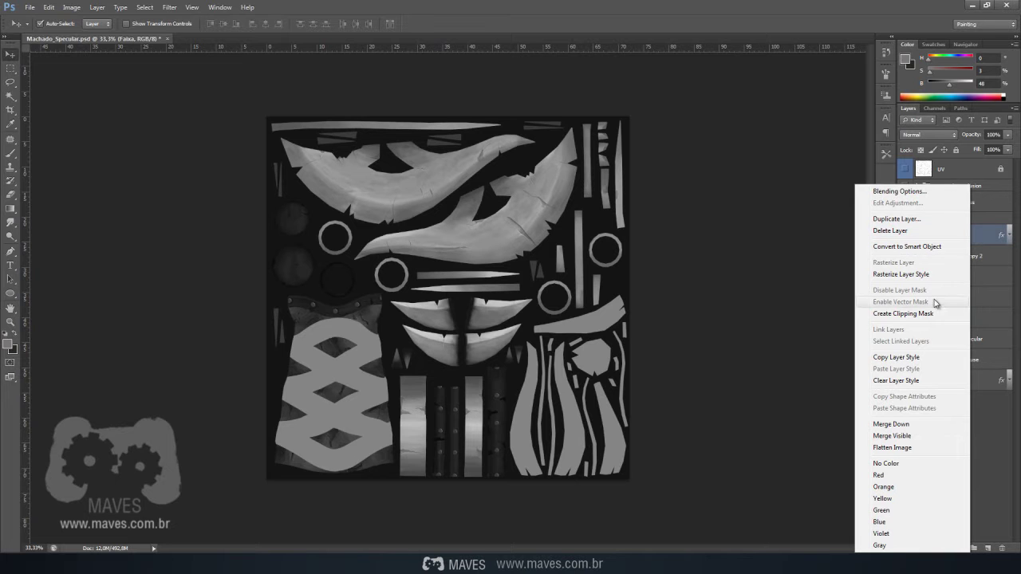
{"action": "left_click", "coordinate": [919, 361]}
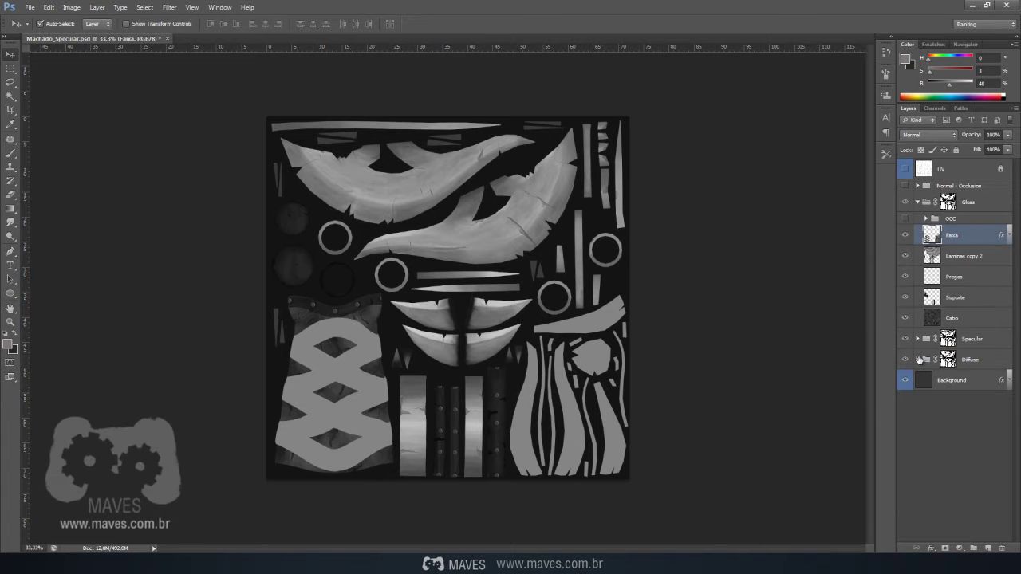
{"action": "left_click", "coordinate": [968, 318], "text": "shift"}
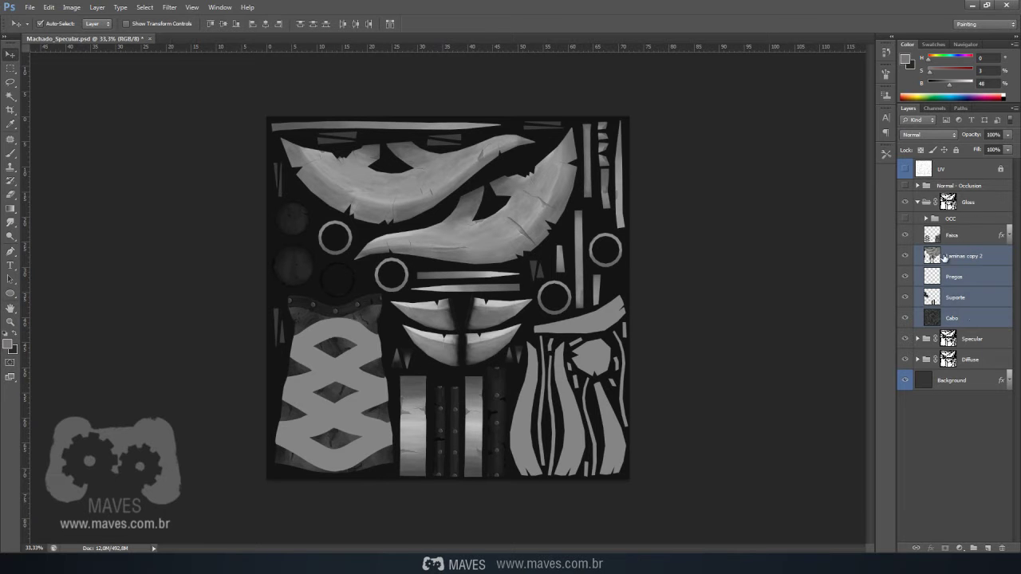
{"action": "right_click", "coordinate": [961, 261]}
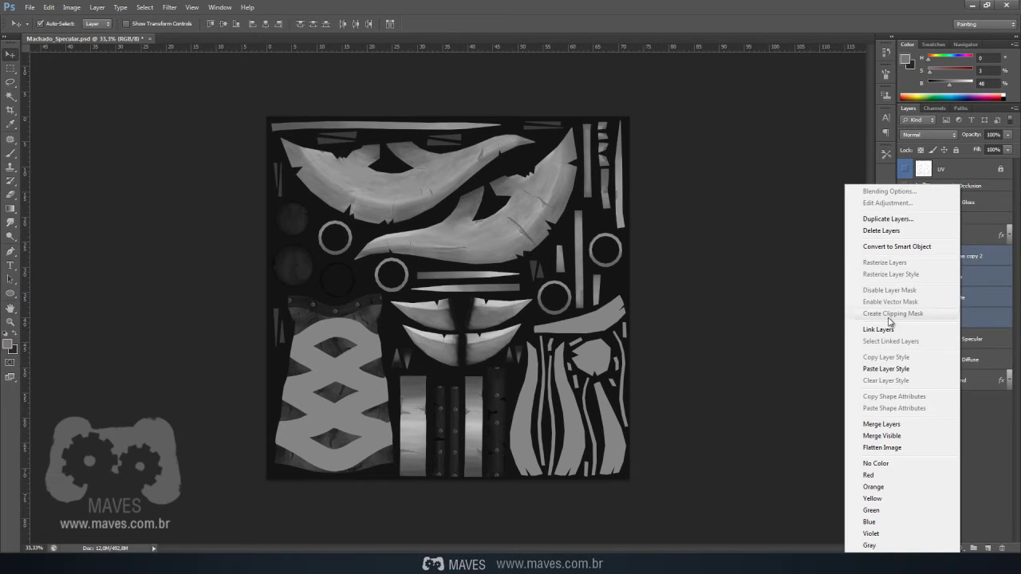
{"action": "left_click", "coordinate": [892, 370]}
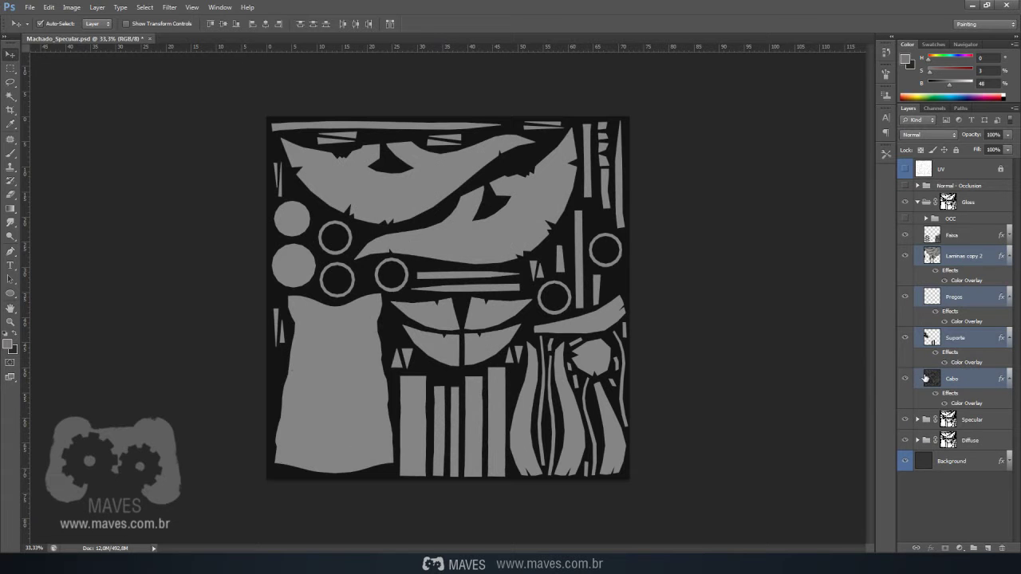
{"action": "left_click", "coordinate": [956, 488]}
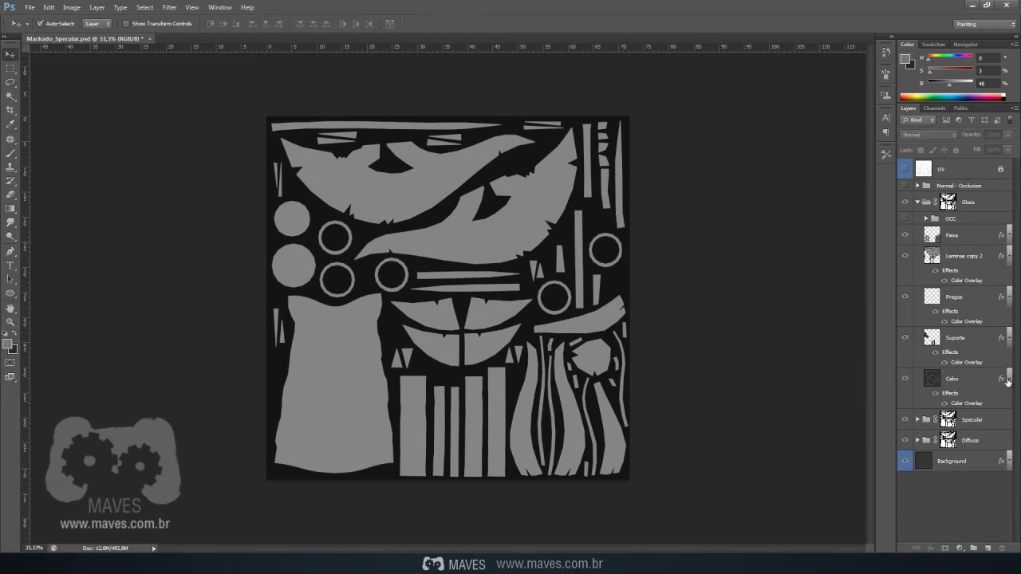
{"action": "left_click", "coordinate": [1009, 236]}
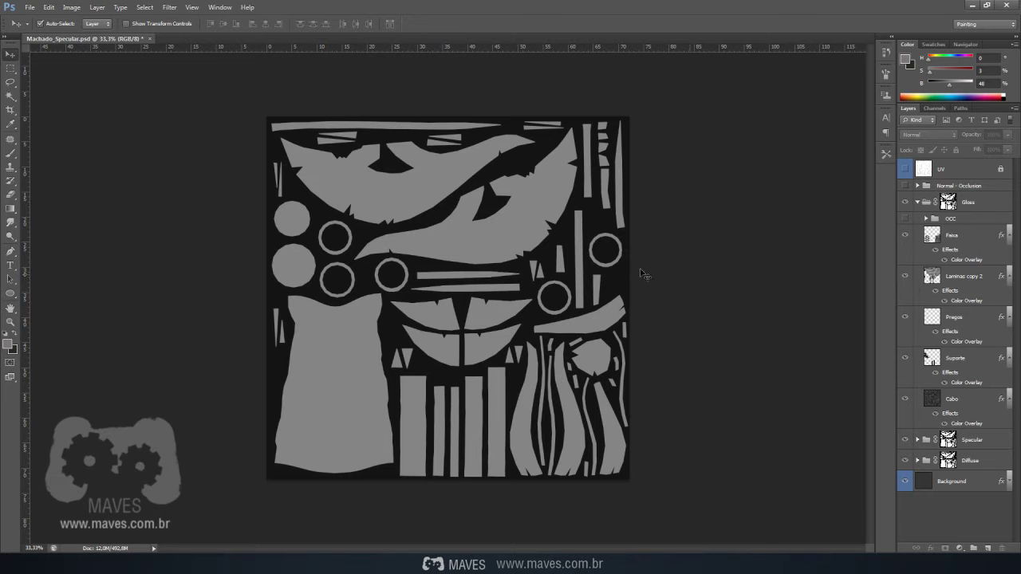
Change the Color Overlay of the Gloss group's Faixa layer to white.
{"action": "left_click", "coordinate": [962, 236]}
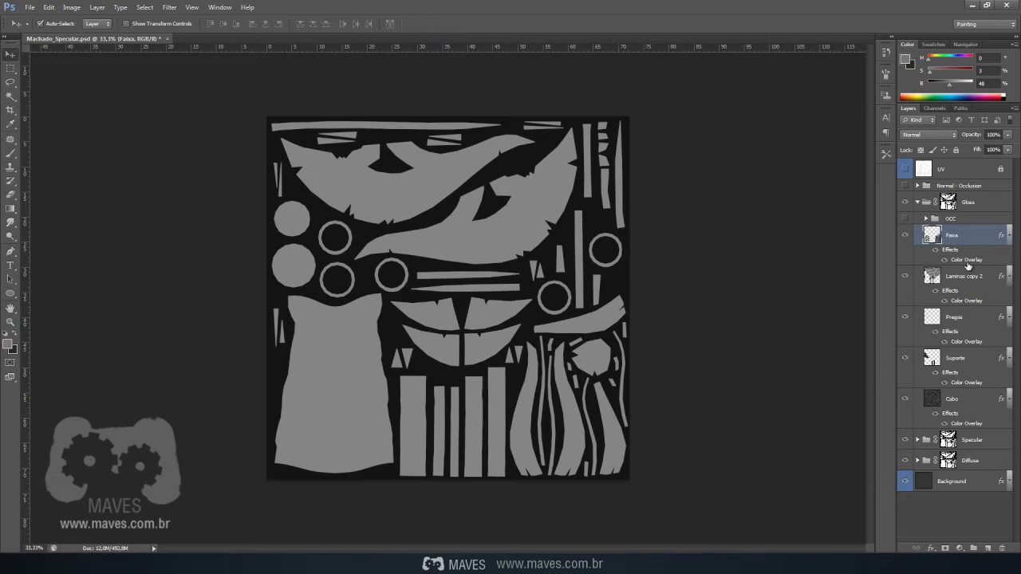
{"action": "double_click", "coordinate": [966, 260]}
{"action": "left_click", "coordinate": [828, 105]}
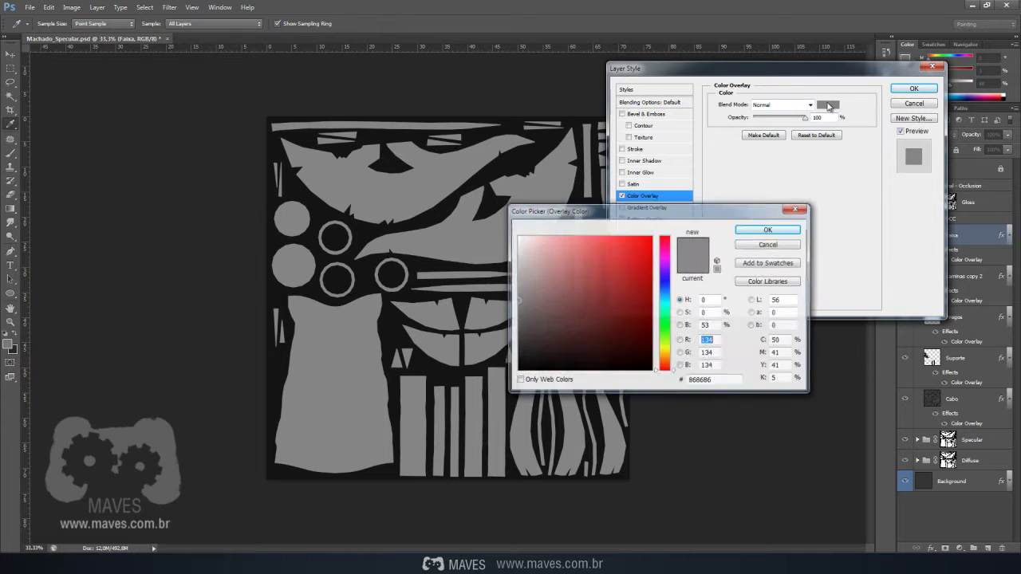
{"action": "left_click", "coordinate": [768, 228]}
{"action": "left_click", "coordinate": [913, 89]}
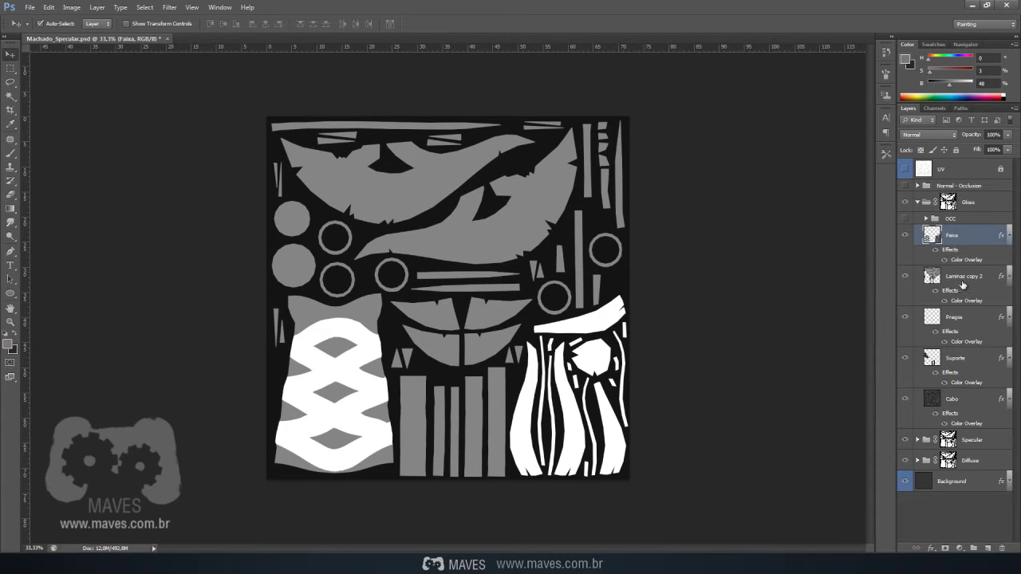
Change the Color Overlay of the Laminas copy 2 layer in the Gloss group to black.
{"action": "left_click", "coordinate": [962, 280]}
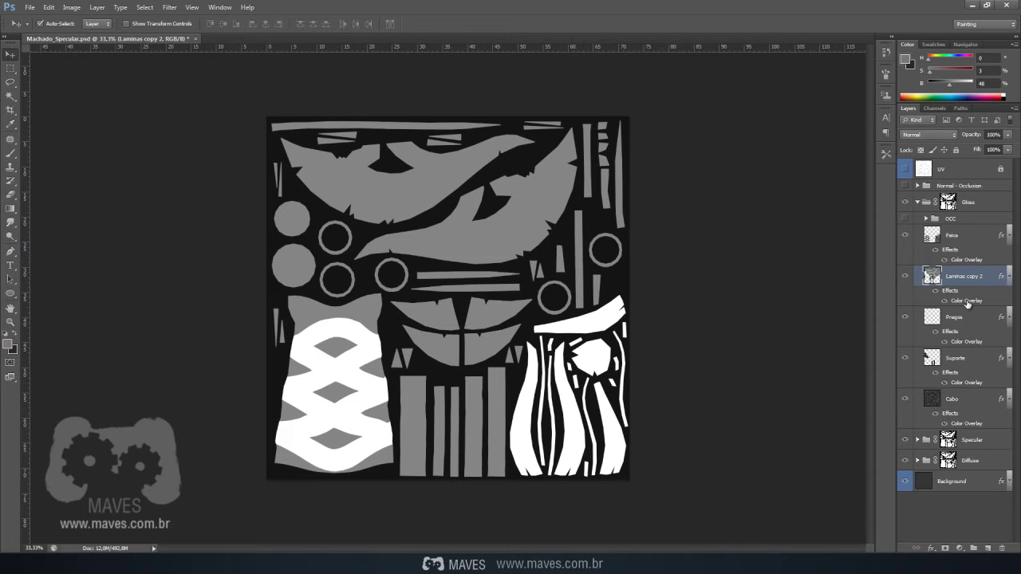
{"action": "double_click", "coordinate": [968, 302]}
{"action": "left_click", "coordinate": [828, 104]}
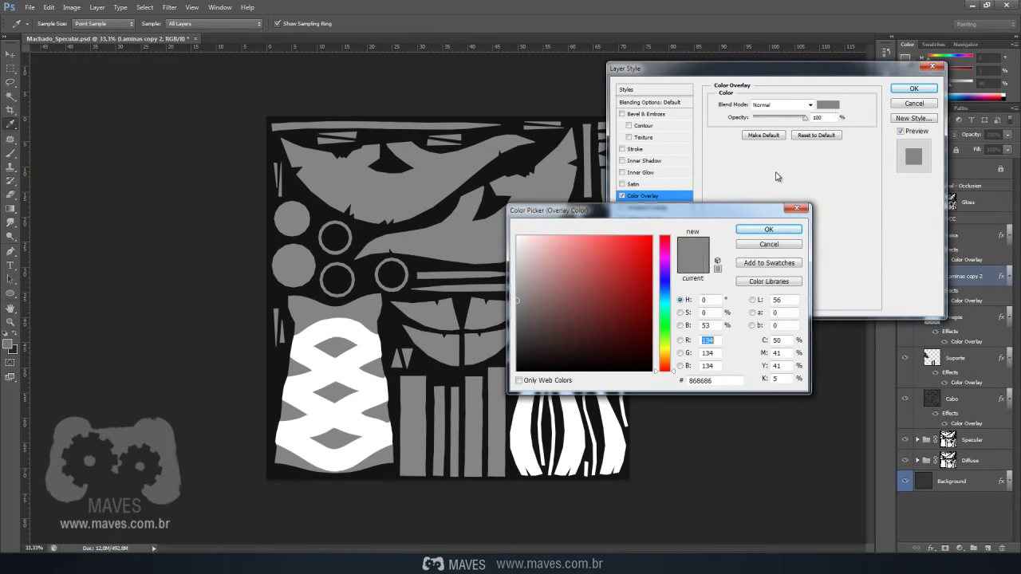
{"action": "left_click", "coordinate": [519, 369]}
{"action": "left_click", "coordinate": [762, 231]}
{"action": "left_click", "coordinate": [914, 89]}
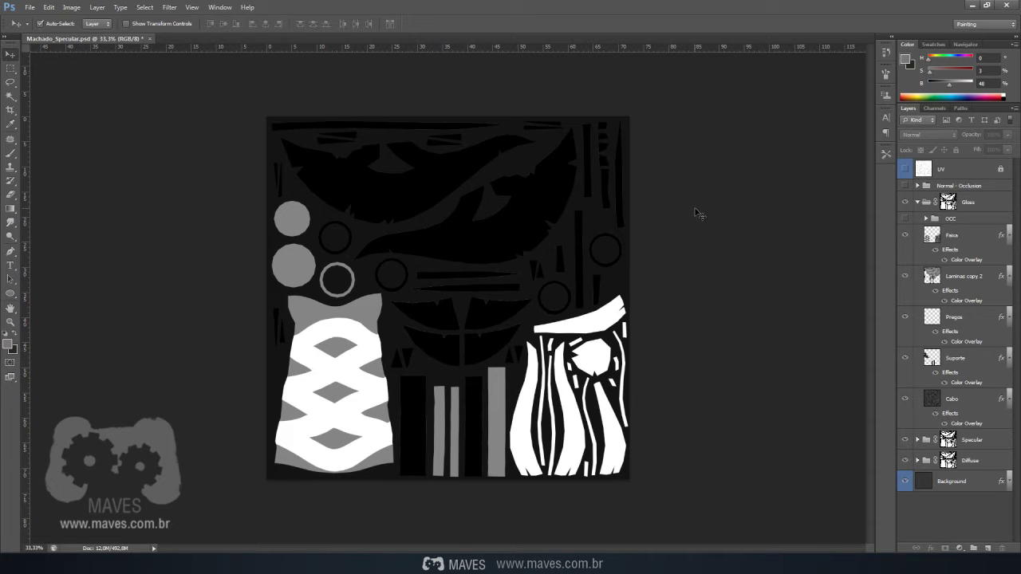
Save the document as a new PSD file named Machado_Gloss in the Texturas folder, keeping its layers.
{"action": "key", "text": "ctrl+shift+s"}
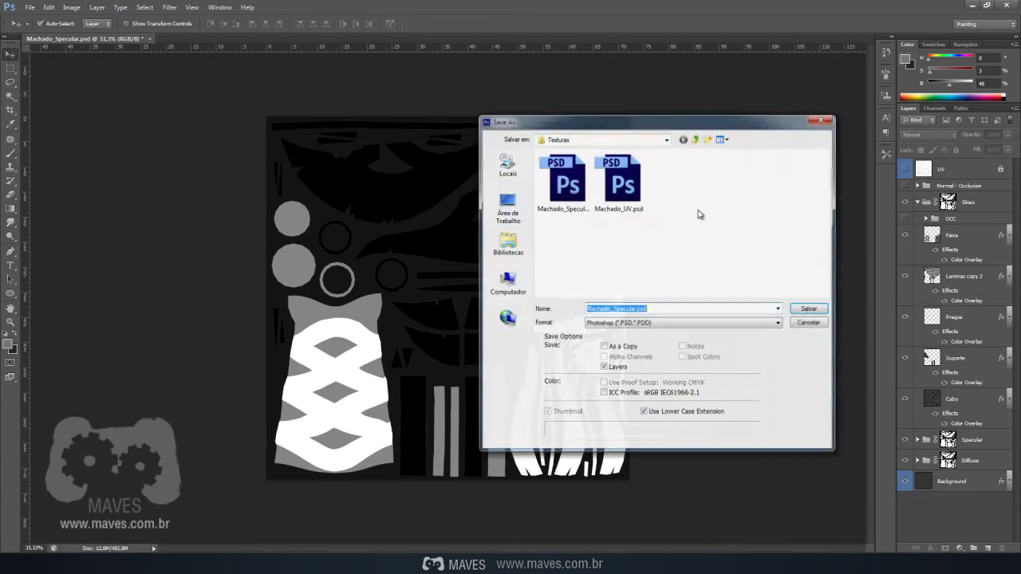
{"action": "double_click", "coordinate": [535, 308]}
{"action": "left_click_drag", "start_coordinate": [533, 308], "coordinate": [553, 308]}
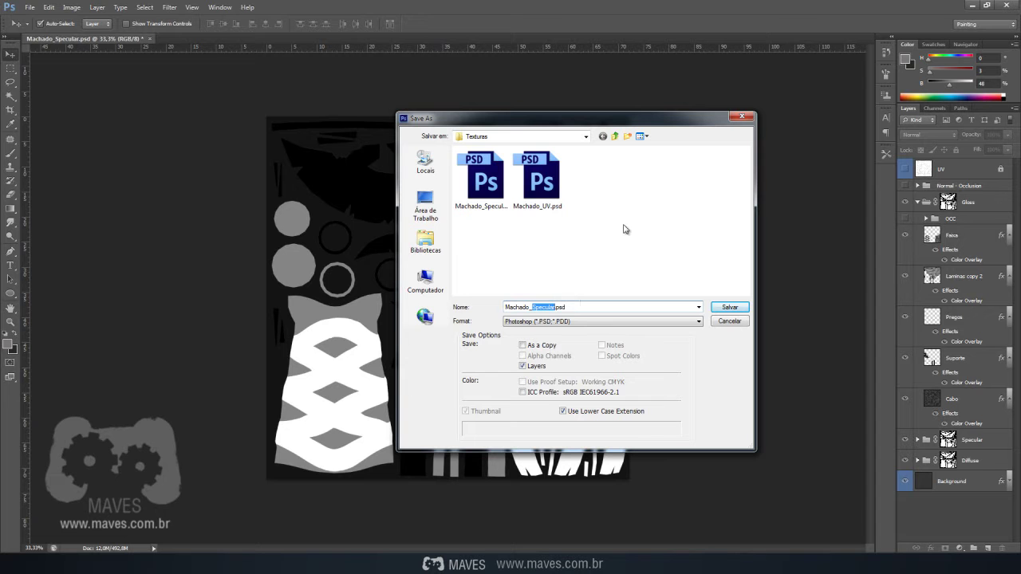
{"action": "type", "text": "Gloss"}
{"action": "left_click", "coordinate": [732, 308]}
{"action": "left_click", "coordinate": [638, 178]}
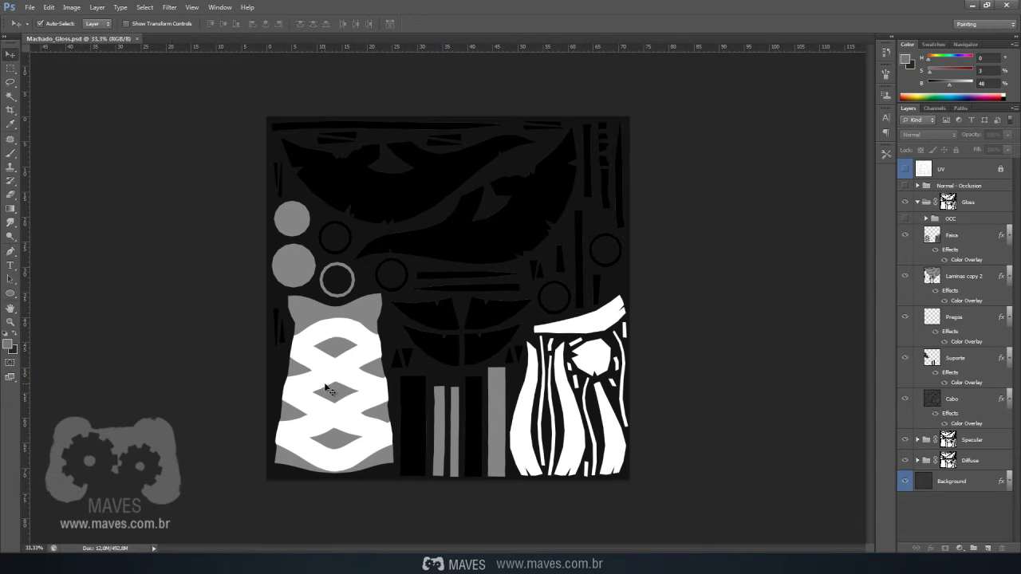
Switch to Marmoset Toolbag, set the material's Microsurface to Gloss Map and load Machado_Gloss.psd as the map.
{"action": "left_click", "coordinate": [204, 558]}
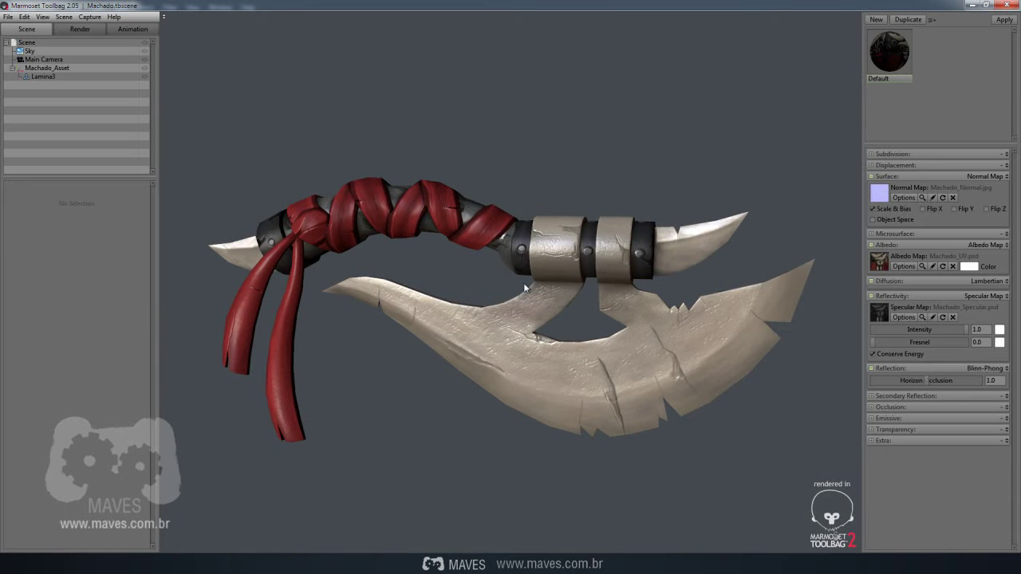
{"action": "mouse_move", "coordinate": [648, 175]}
{"action": "left_mouse_down"}
{"action": "mouse_move", "coordinate": [620, 175]}
{"action": "mouse_move", "coordinate": [647, 162]}
{"action": "left_mouse_up"}
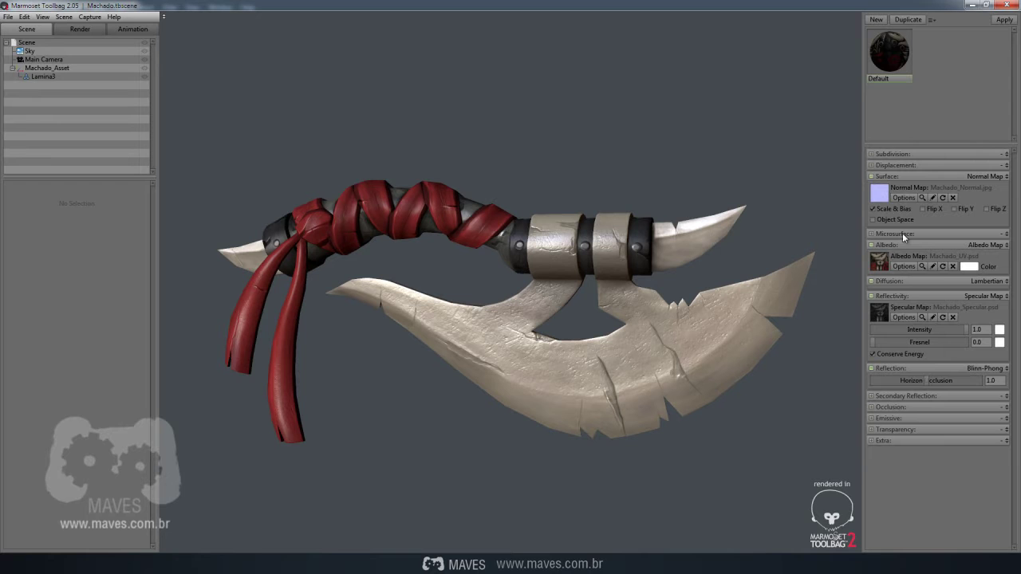
{"action": "left_click", "coordinate": [1008, 234]}
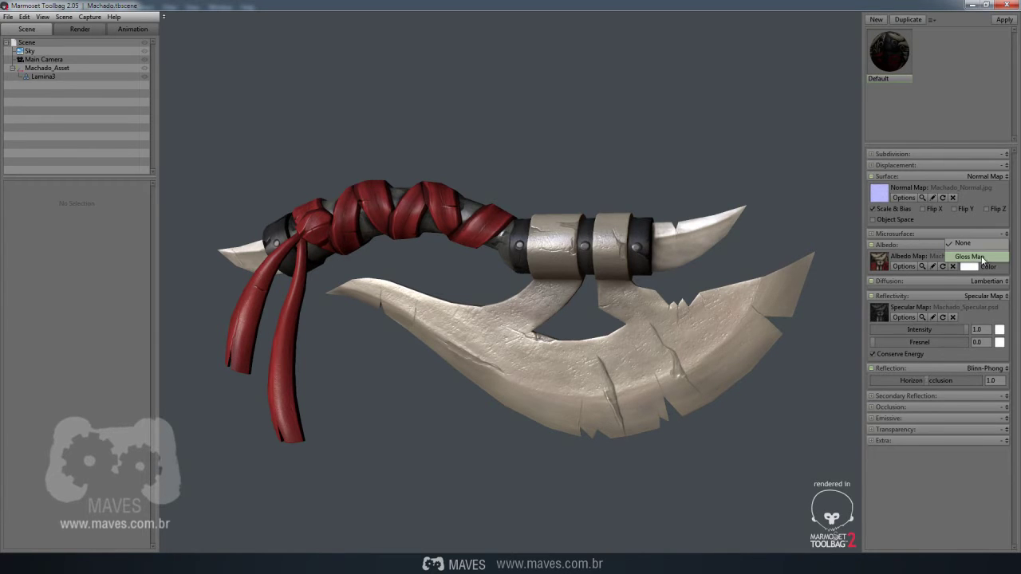
{"action": "left_click", "coordinate": [970, 256]}
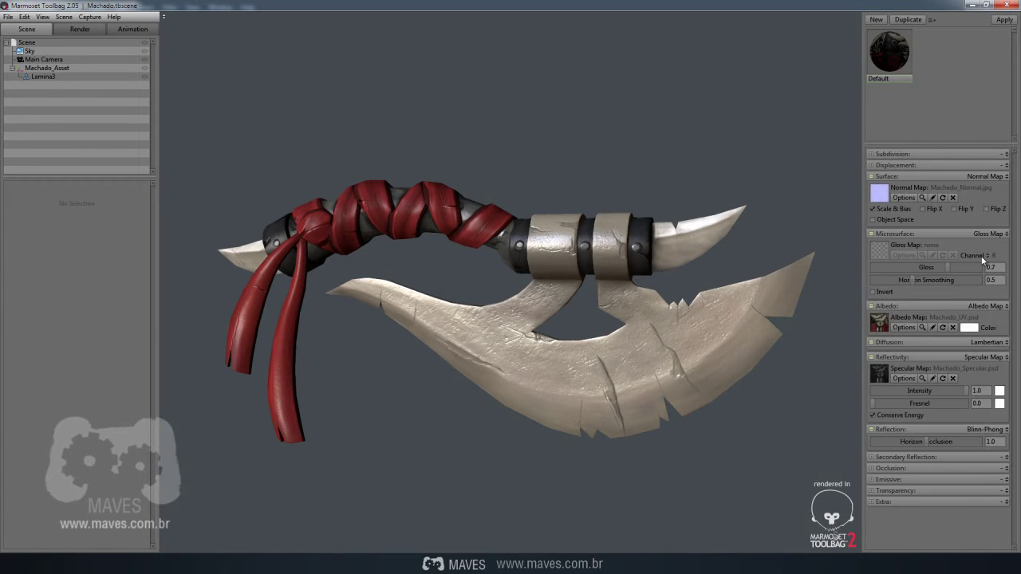
{"action": "left_click", "coordinate": [878, 252]}
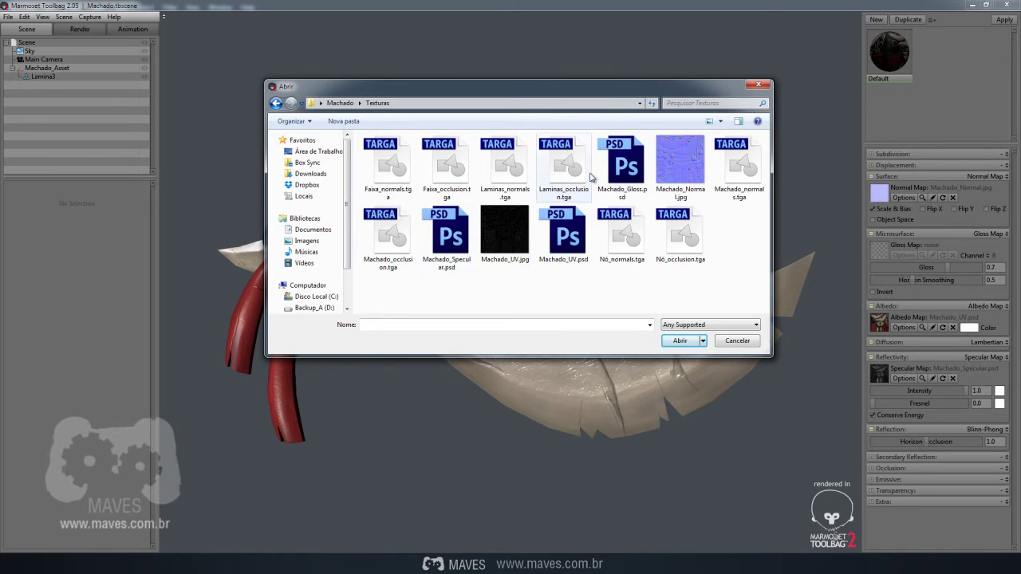
{"action": "left_click", "coordinate": [627, 163]}
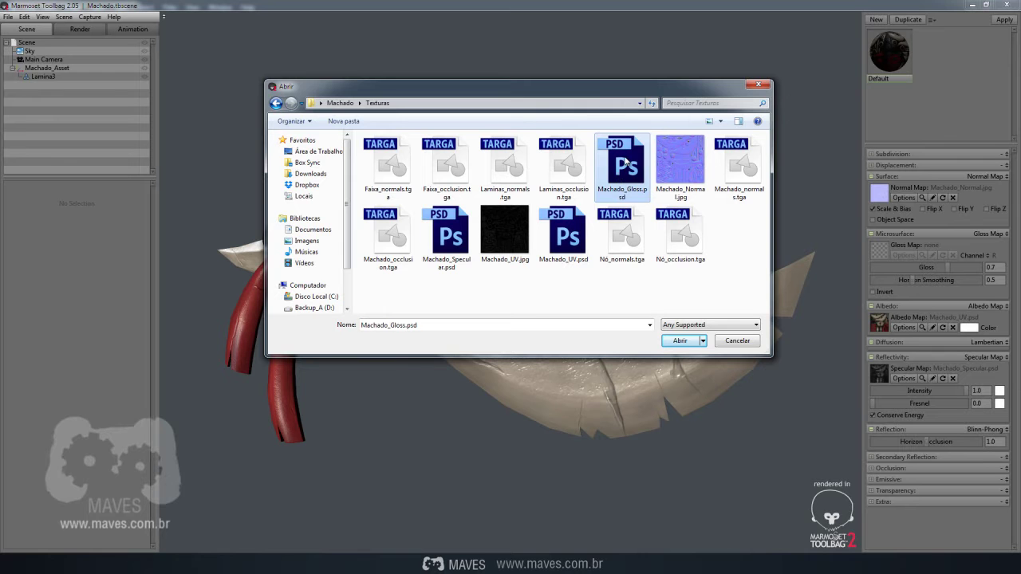
{"action": "left_click", "coordinate": [680, 340]}
Rotate the axe to compare how the red straps and the metal blades reflect light with the gloss map.
{"action": "left_click_drag", "start_coordinate": [659, 193], "coordinate": [395, 216]}
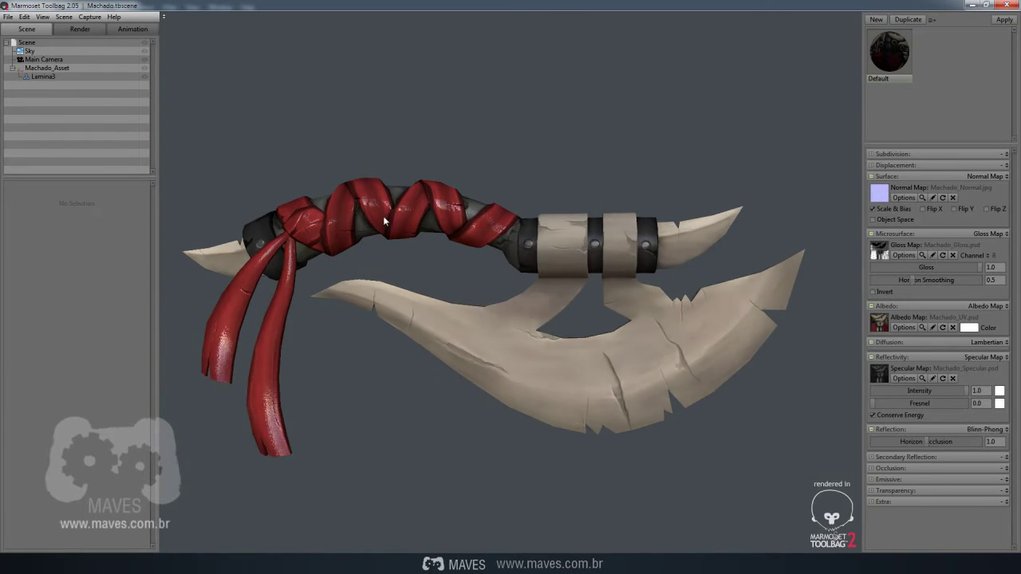
{"action": "left_click_drag", "start_coordinate": [446, 205], "coordinate": [452, 243]}
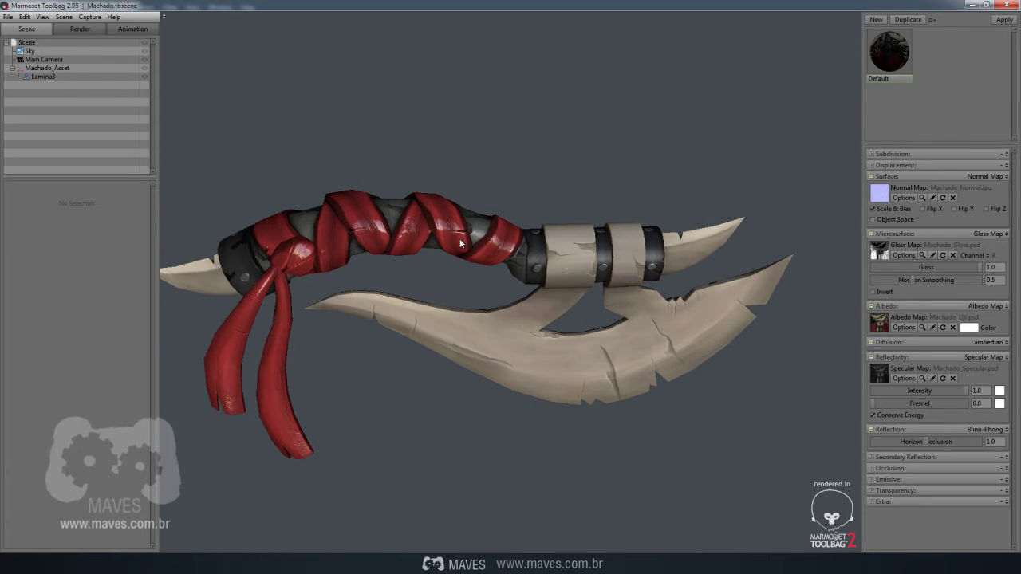
{"action": "left_click_drag", "start_coordinate": [435, 308], "coordinate": [427, 259]}
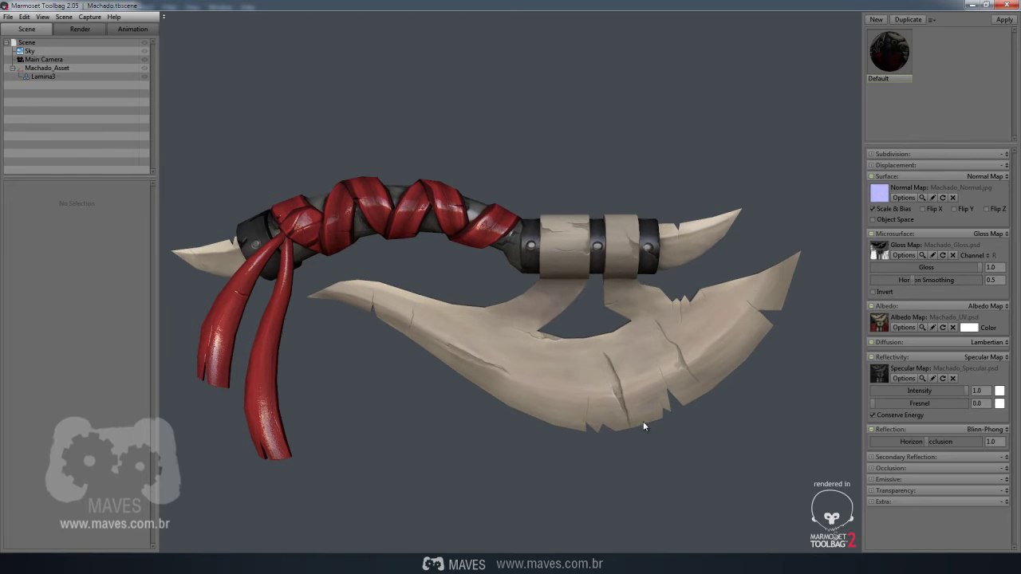
{"action": "left_click_drag", "start_coordinate": [668, 396], "coordinate": [621, 317]}
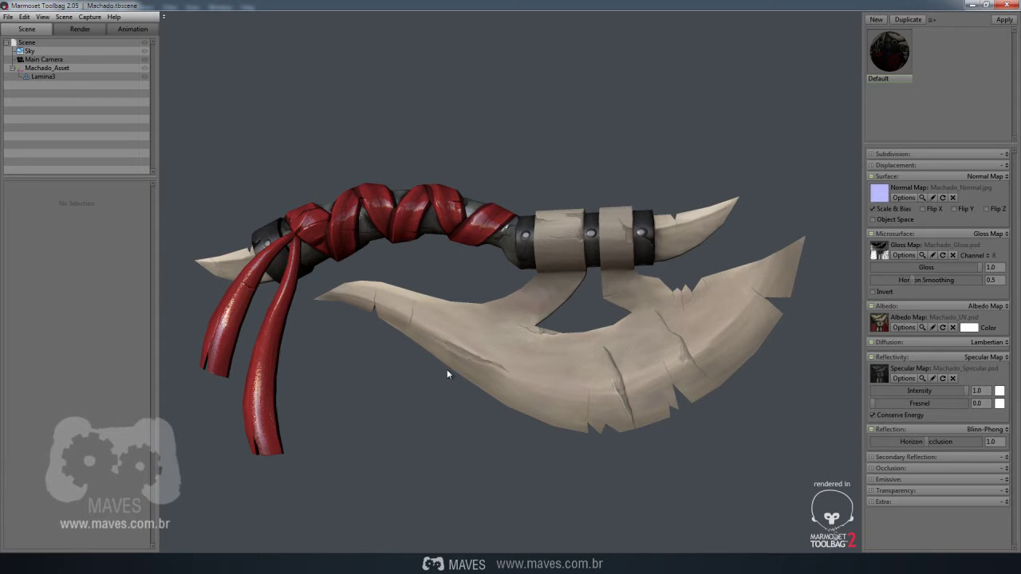
{"action": "left_click_drag", "start_coordinate": [716, 352], "coordinate": [663, 332]}
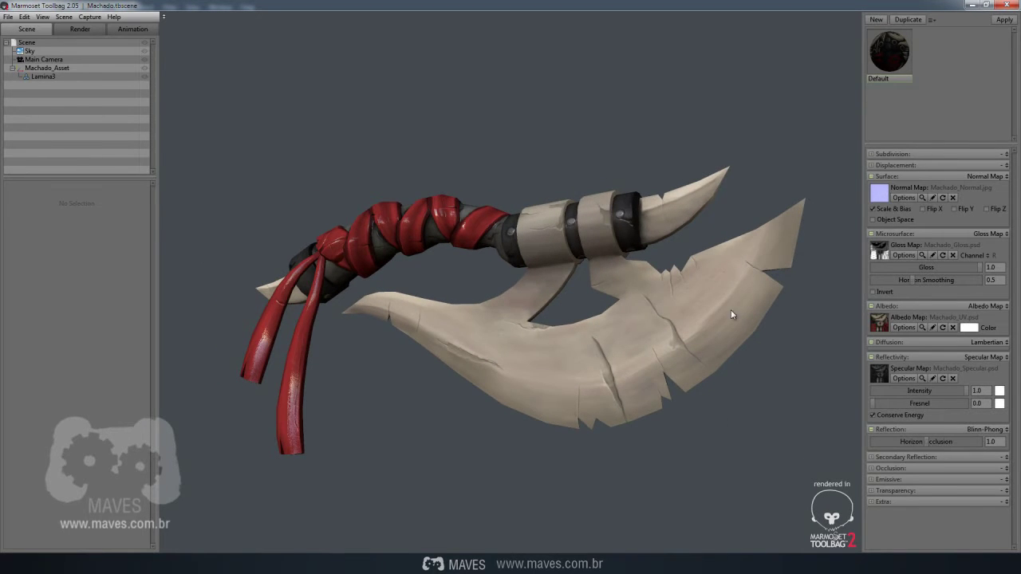
{"action": "left_click_drag", "start_coordinate": [597, 267], "coordinate": [413, 224]}
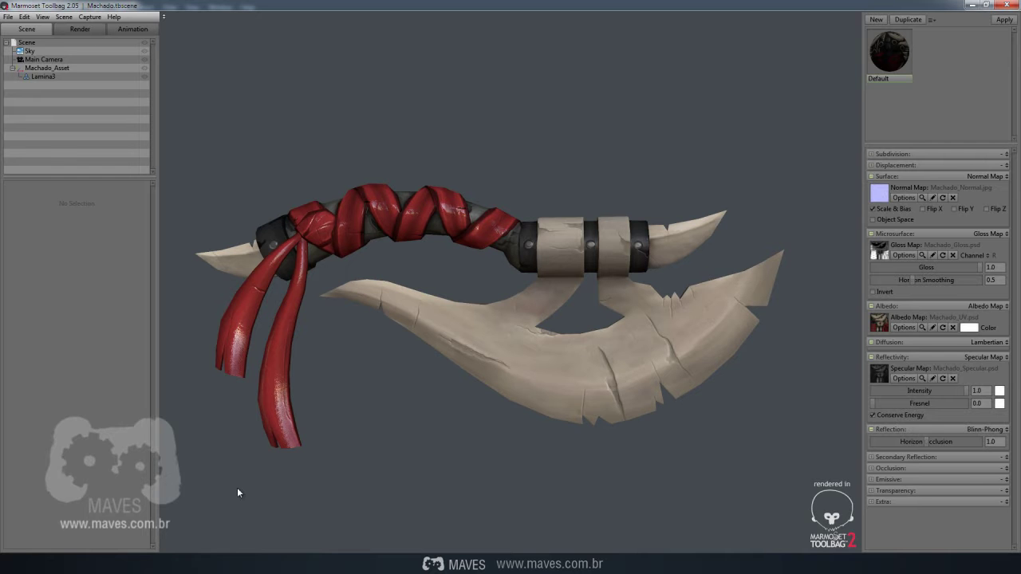
Switch to Photoshop and change the Color Overlay of the Laminas copy 2 layer in the Gloss group to dark grey.
{"action": "key", "text": "alt+Tab"}
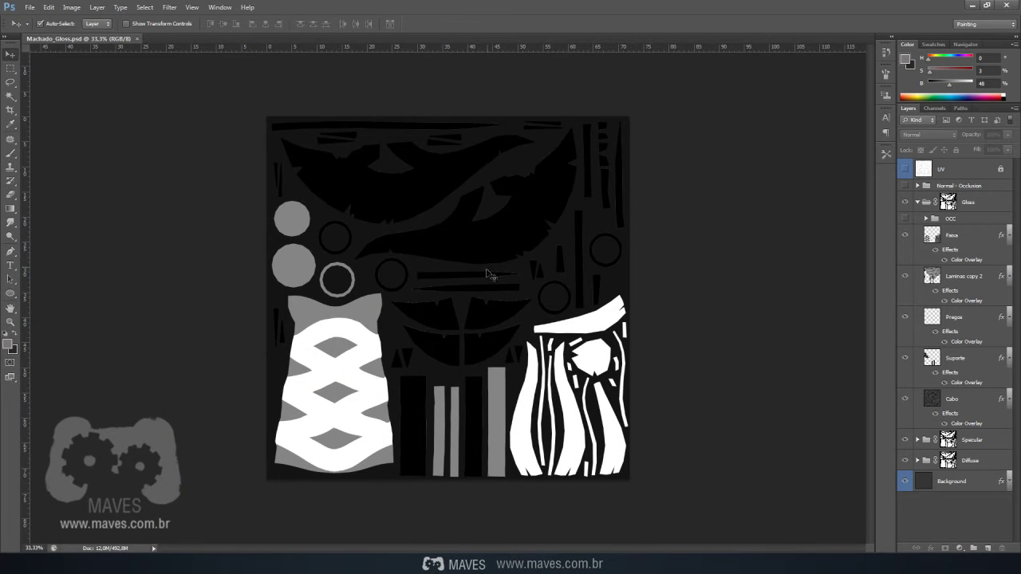
{"action": "left_click", "coordinate": [957, 277]}
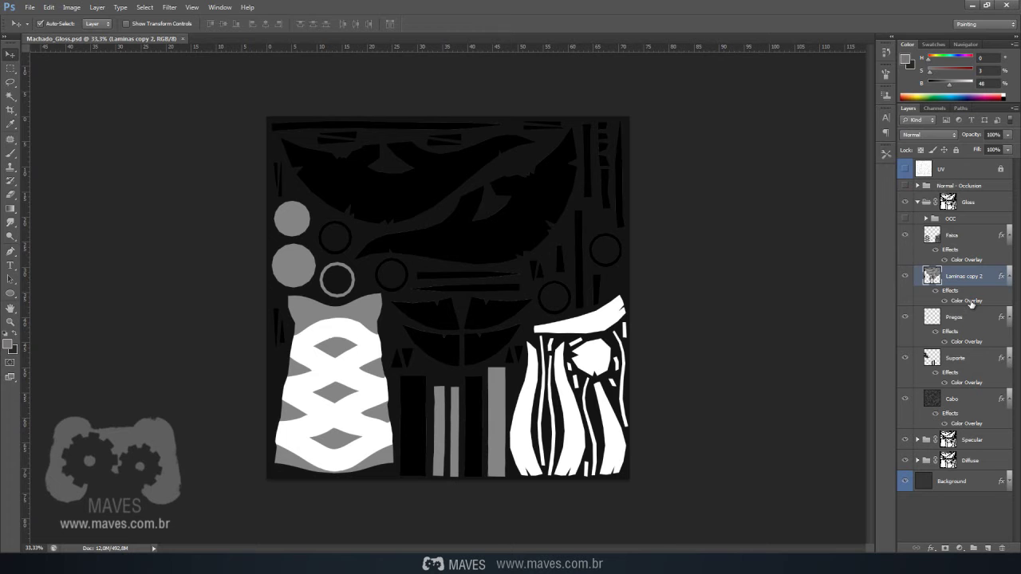
{"action": "double_click", "coordinate": [969, 303]}
{"action": "left_click_drag", "start_coordinate": [719, 73], "coordinate": [563, 92]}
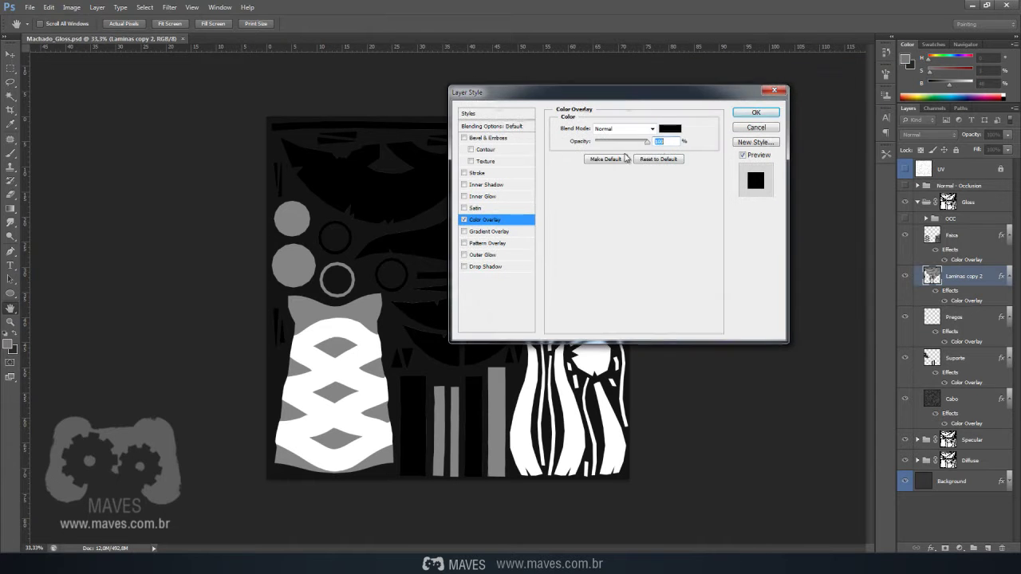
{"action": "left_click", "coordinate": [670, 129]}
{"action": "left_click_drag", "start_coordinate": [600, 284], "coordinate": [488, 327]}
{"action": "left_click", "coordinate": [769, 229]}
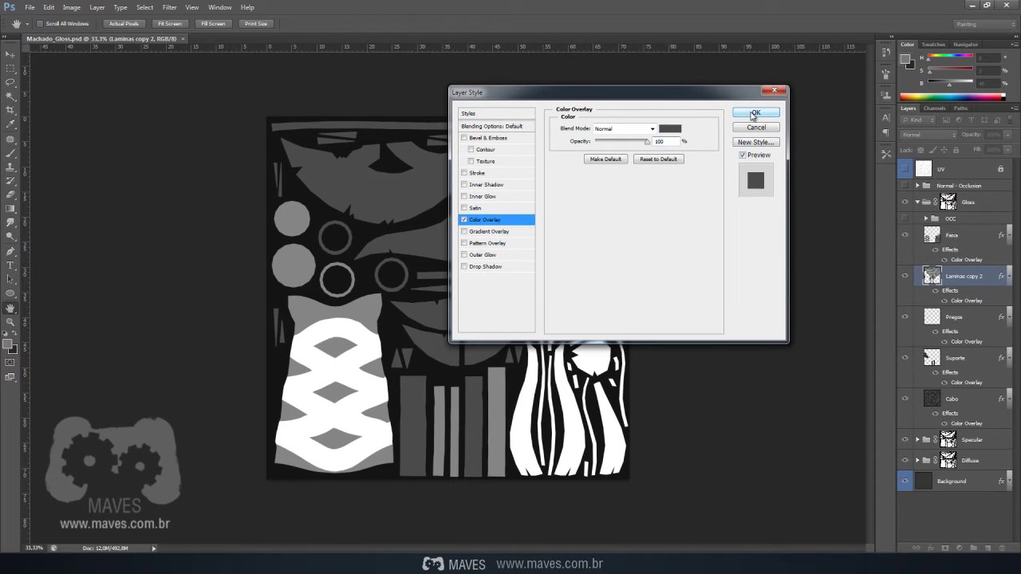
{"action": "left_click", "coordinate": [754, 115]}
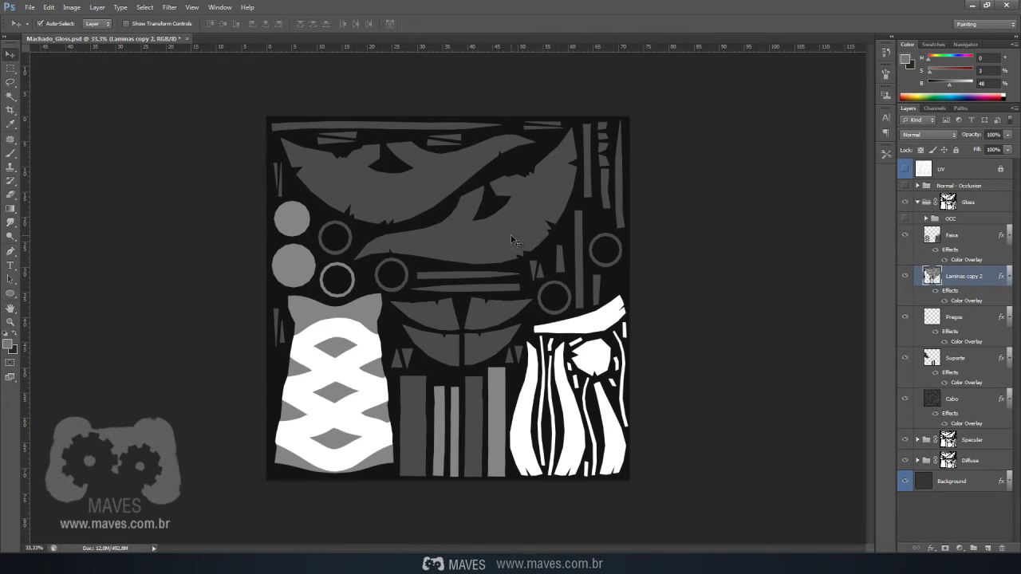
Switch to Marmoset Toolbag and rotate the axe slightly to examine how the metal blades reflect light.
{"action": "left_click", "coordinate": [703, 273]}
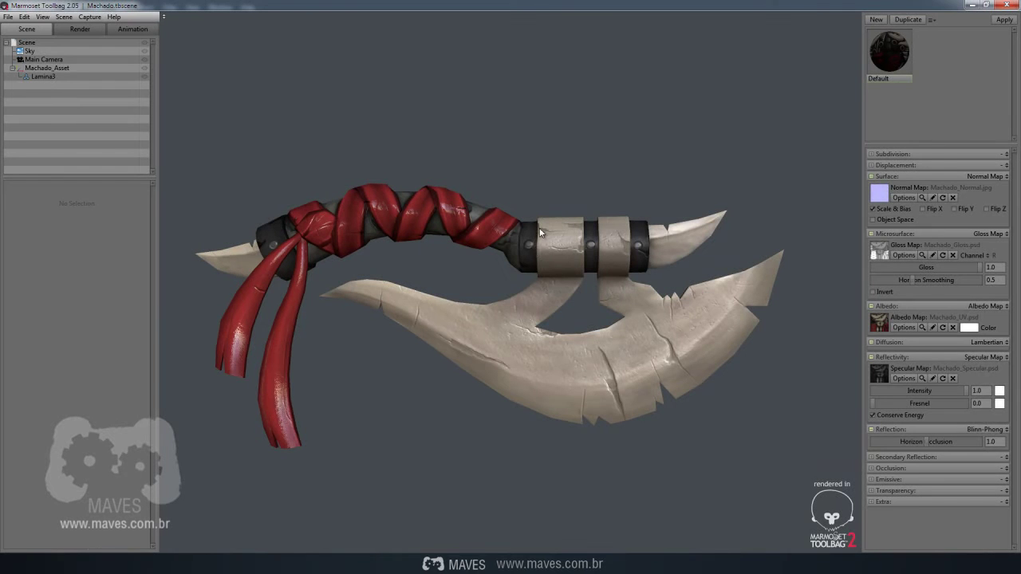
{"action": "mouse_move", "coordinate": [540, 232]}
{"action": "left_mouse_down"}
{"action": "mouse_move", "coordinate": [659, 340]}
{"action": "mouse_move", "coordinate": [559, 338]}
{"action": "mouse_move", "coordinate": [628, 371]}
{"action": "mouse_move", "coordinate": [600, 332]}
{"action": "mouse_move", "coordinate": [621, 315]}
{"action": "mouse_move", "coordinate": [593, 340]}
{"action": "mouse_move", "coordinate": [696, 342]}
{"action": "mouse_move", "coordinate": [636, 350]}
{"action": "mouse_move", "coordinate": [523, 242]}
{"action": "left_mouse_up"}
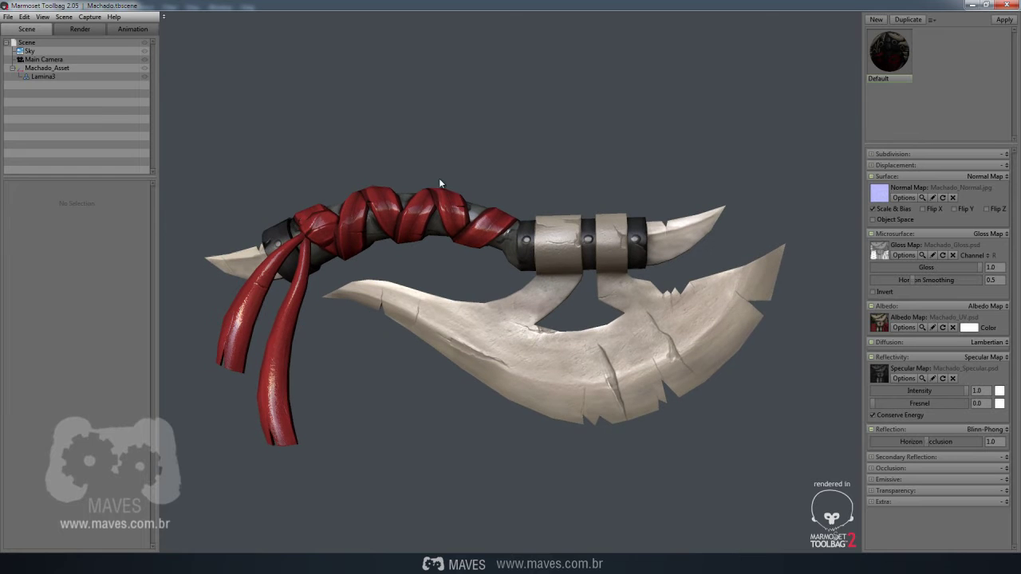
{"action": "mouse_move", "coordinate": [660, 369]}
{"action": "left_mouse_down"}
{"action": "mouse_move", "coordinate": [648, 383]}
{"action": "mouse_move", "coordinate": [666, 376]}
{"action": "left_mouse_up"}
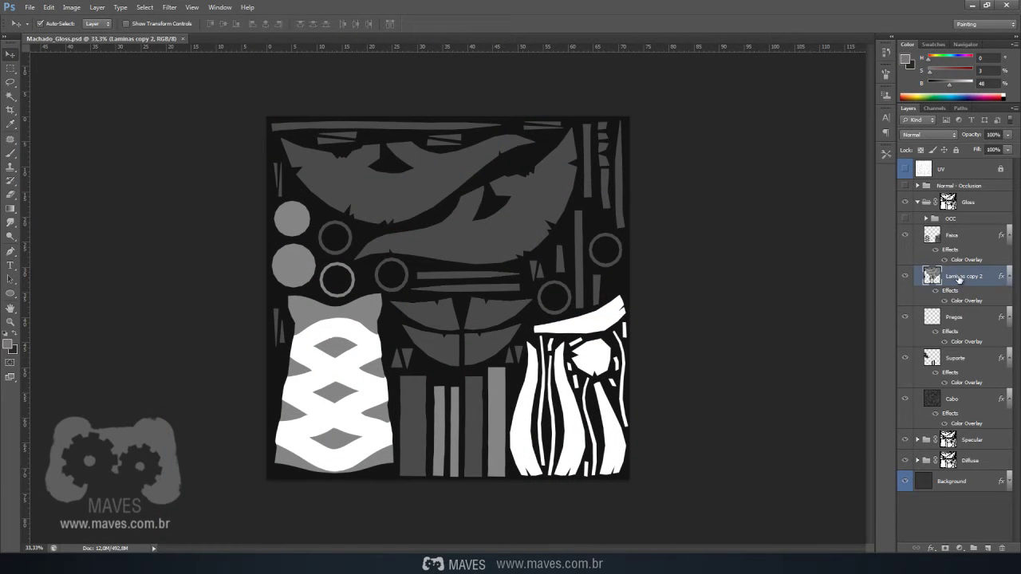
Copy the layer style of Laminas copy 2 onto the Cabo layer, save, and check the handle in Marmoset Toolbag.
{"action": "right_click", "coordinate": [971, 279]}
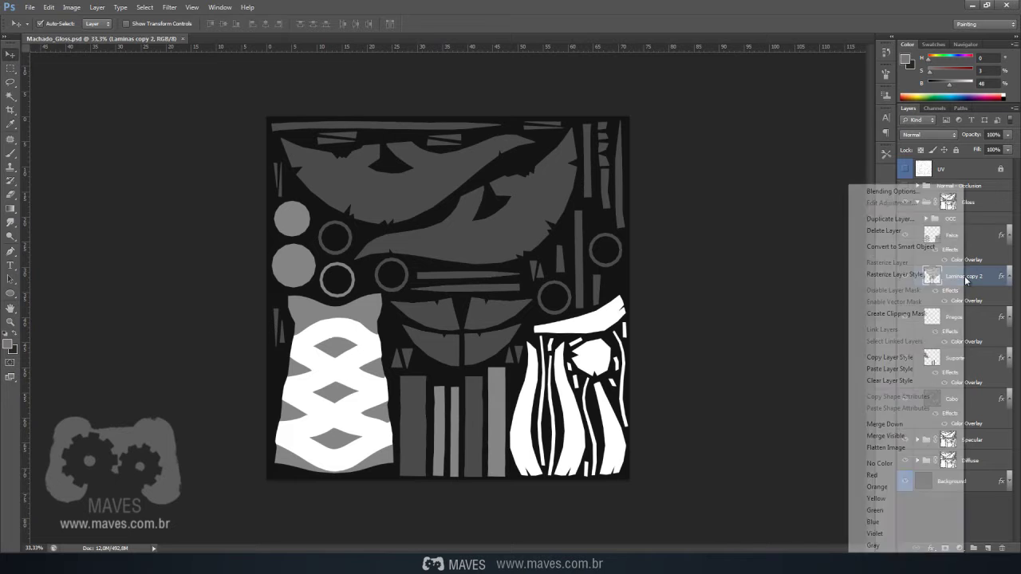
{"action": "left_click", "coordinate": [875, 357]}
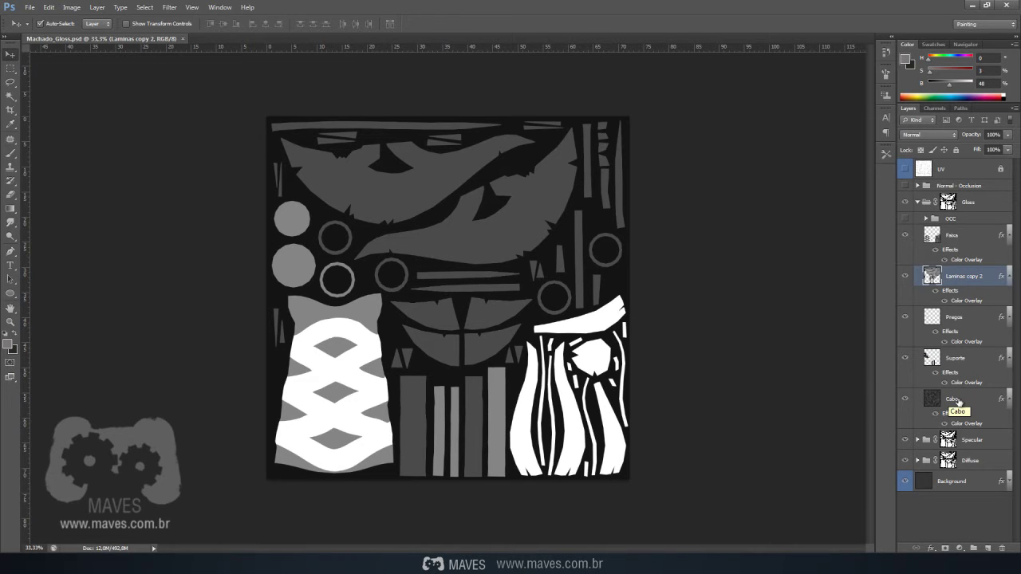
{"action": "right_click", "coordinate": [955, 401]}
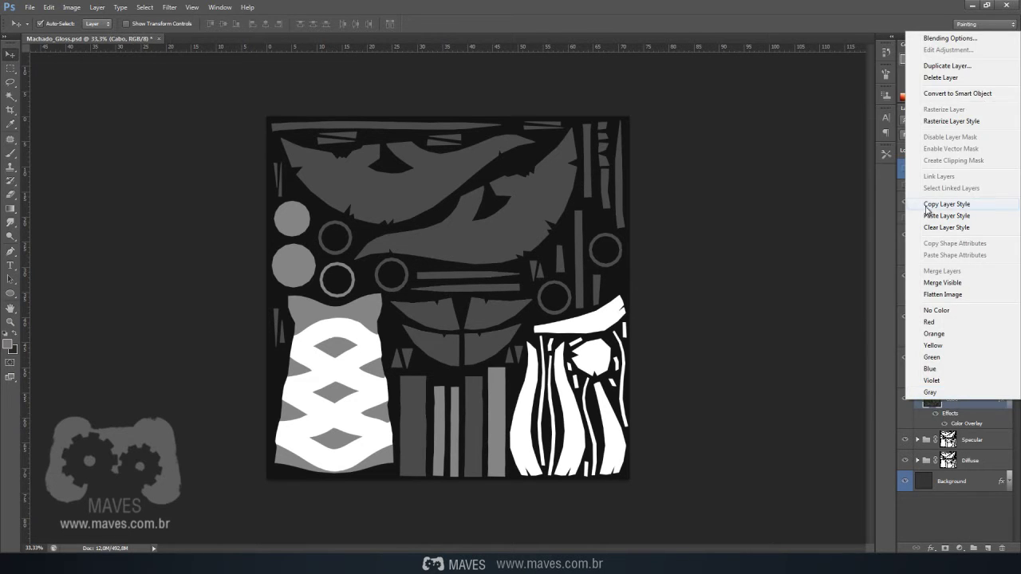
{"action": "left_click", "coordinate": [948, 218]}
{"action": "key", "text": "ctrl+s"}
{"action": "left_click", "coordinate": [267, 564]}
{"action": "left_click_drag", "start_coordinate": [269, 393], "coordinate": [518, 252]}
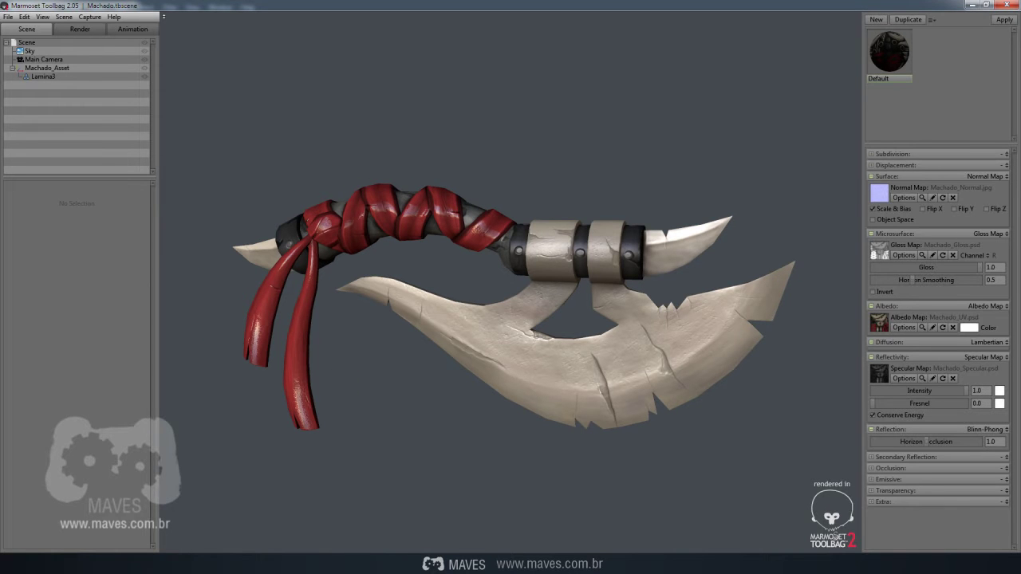
Switch to Photoshop and set the Color Overlay of the Pregos layer in the Gloss group to light grey #cdcdcd.
{"action": "mouse_move", "coordinate": [194, 562]}
{"action": "left_click", "coordinate": [194, 503]}
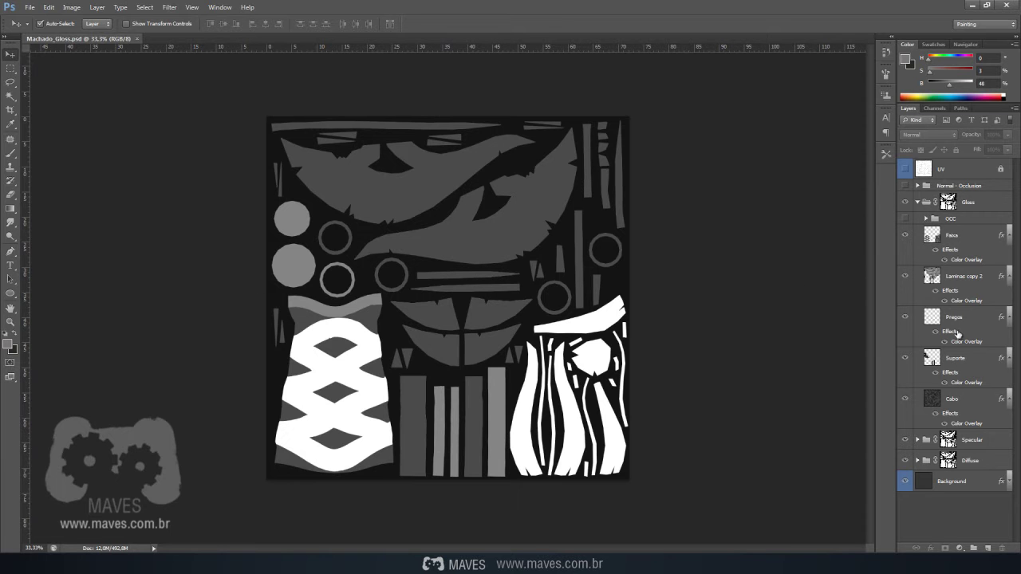
{"action": "left_click", "coordinate": [960, 320]}
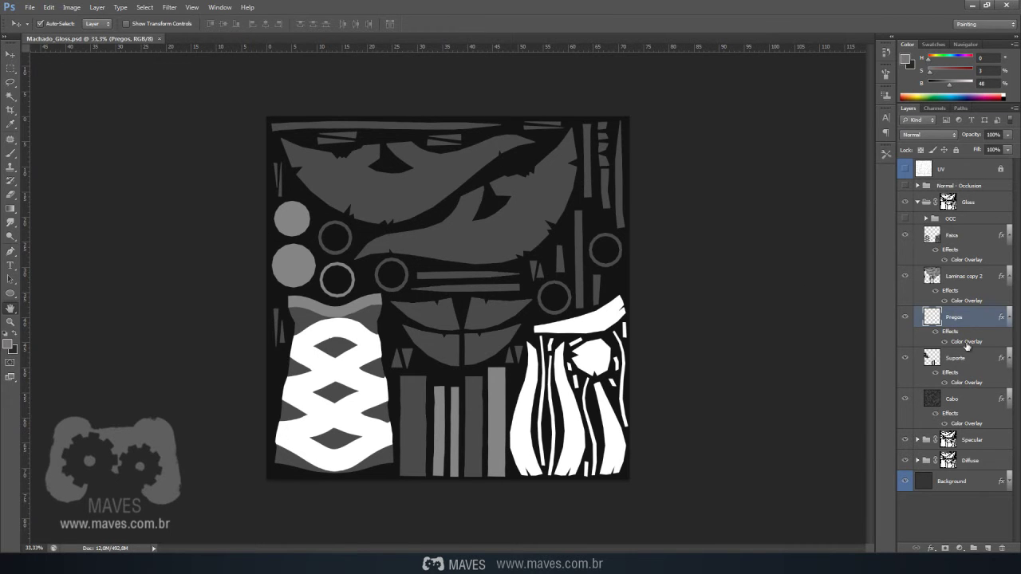
{"action": "double_click", "coordinate": [967, 343]}
{"action": "left_click", "coordinate": [672, 129]}
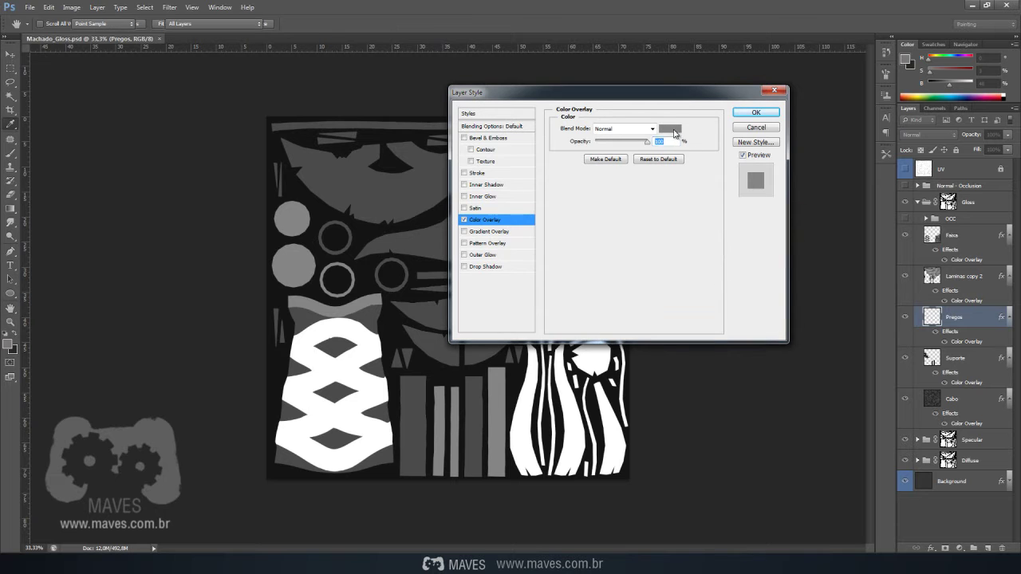
{"action": "mouse_move", "coordinate": [517, 303]}
{"action": "left_mouse_down"}
{"action": "mouse_move", "coordinate": [521, 287]}
{"action": "mouse_move", "coordinate": [501, 265]}
{"action": "left_mouse_up"}
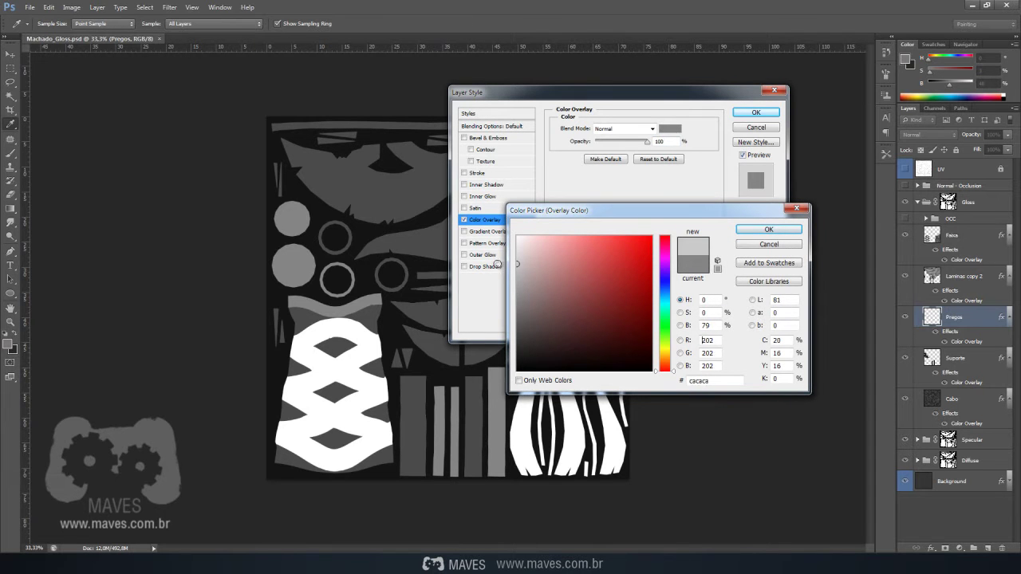
{"action": "left_click", "coordinate": [294, 323]}
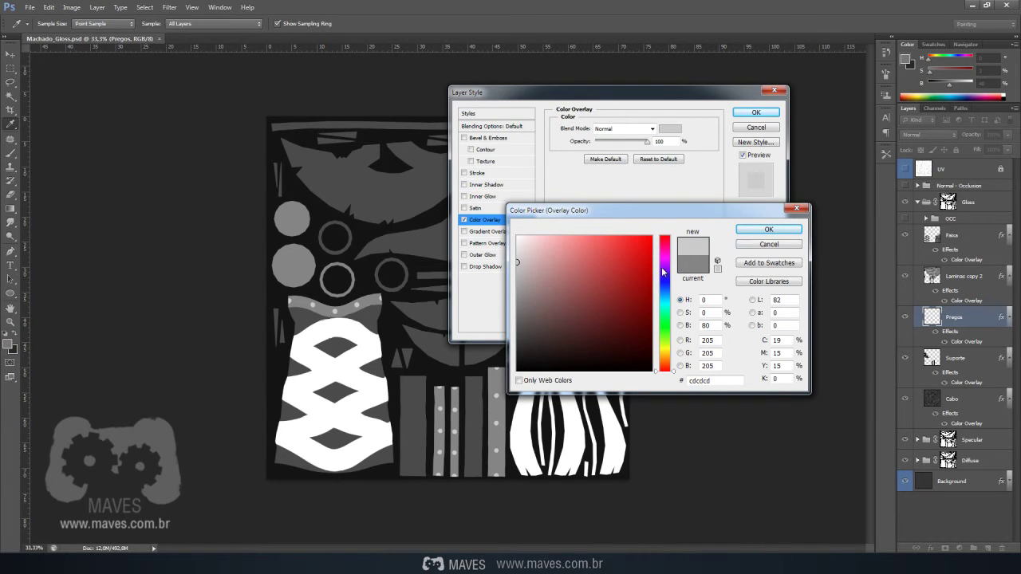
{"action": "left_click", "coordinate": [769, 230]}
{"action": "left_click", "coordinate": [756, 113]}
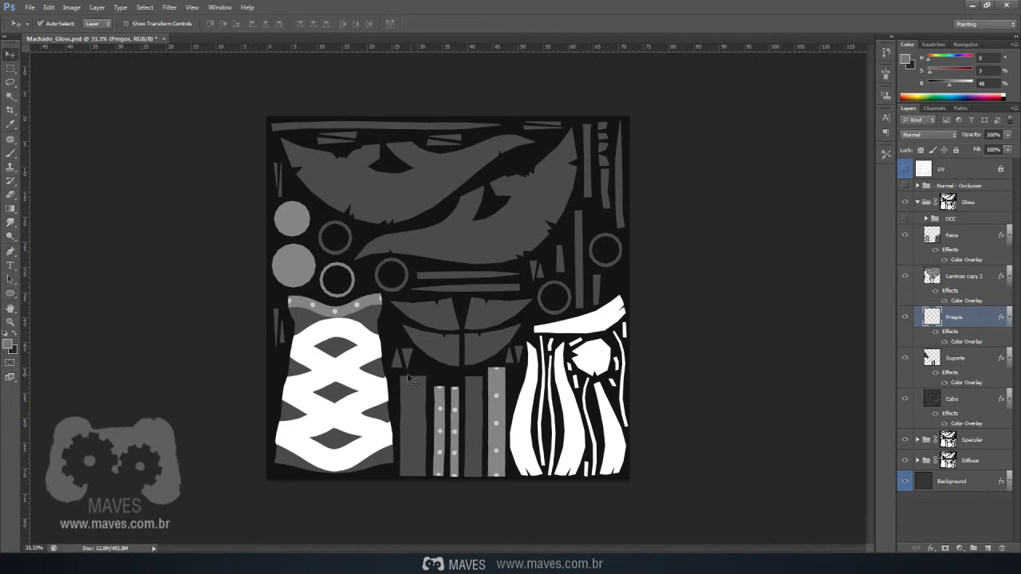
Change the Color Overlay of the Faixa layer to a medium grey slightly lighter than the blades, and save the gloss map.
{"action": "left_click", "coordinate": [324, 361]}
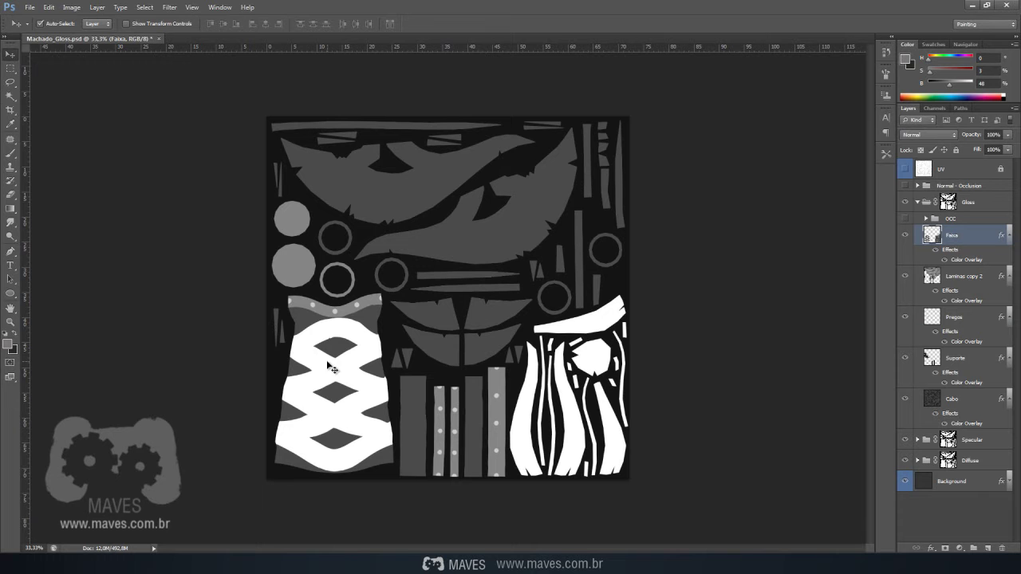
{"action": "double_click", "coordinate": [965, 262]}
{"action": "left_click_drag", "start_coordinate": [631, 82], "coordinate": [663, 41]}
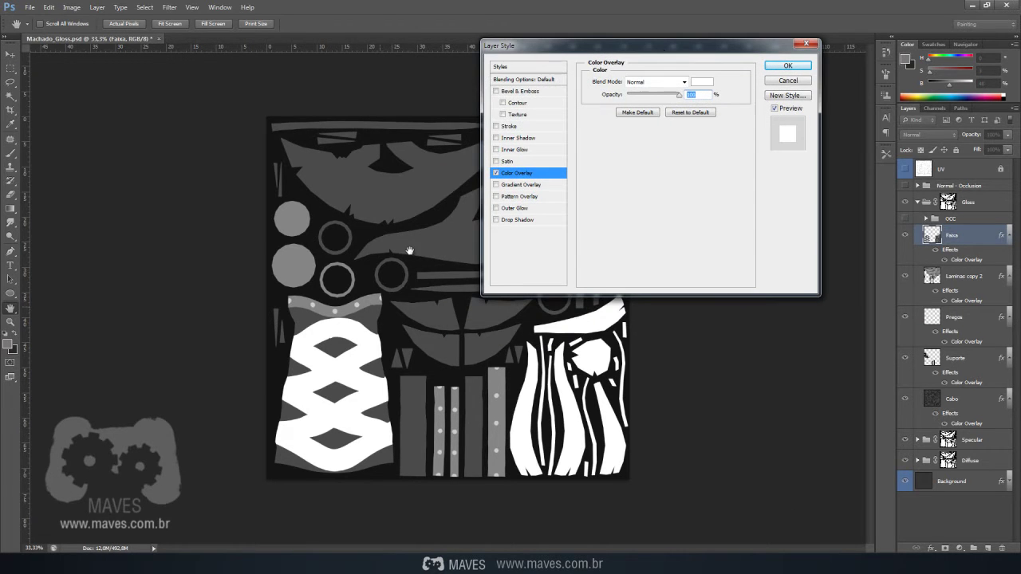
{"action": "left_click", "coordinate": [702, 82]}
{"action": "left_click", "coordinate": [467, 318]}
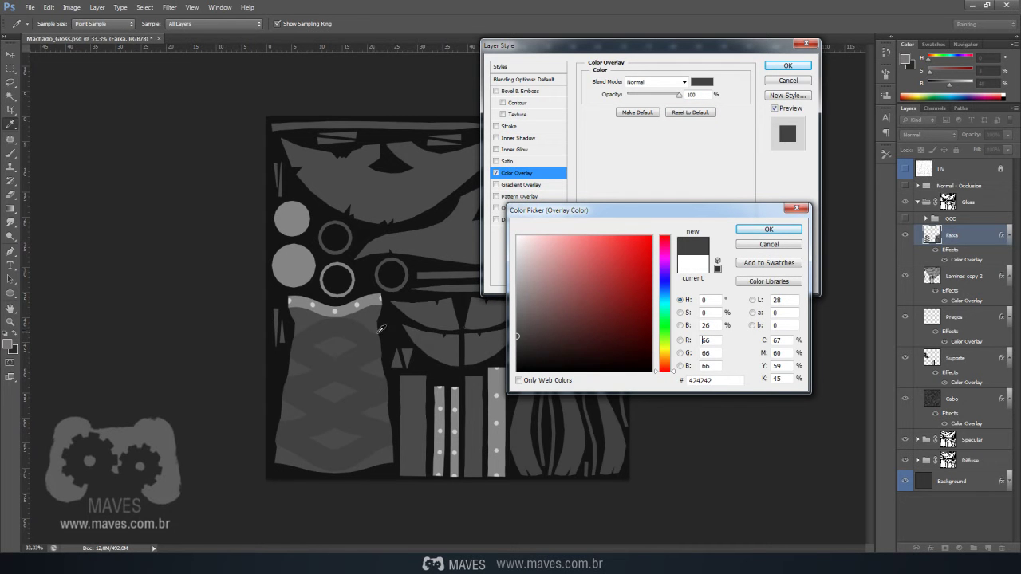
{"action": "left_click", "coordinate": [482, 338]}
{"action": "left_click", "coordinate": [411, 294]}
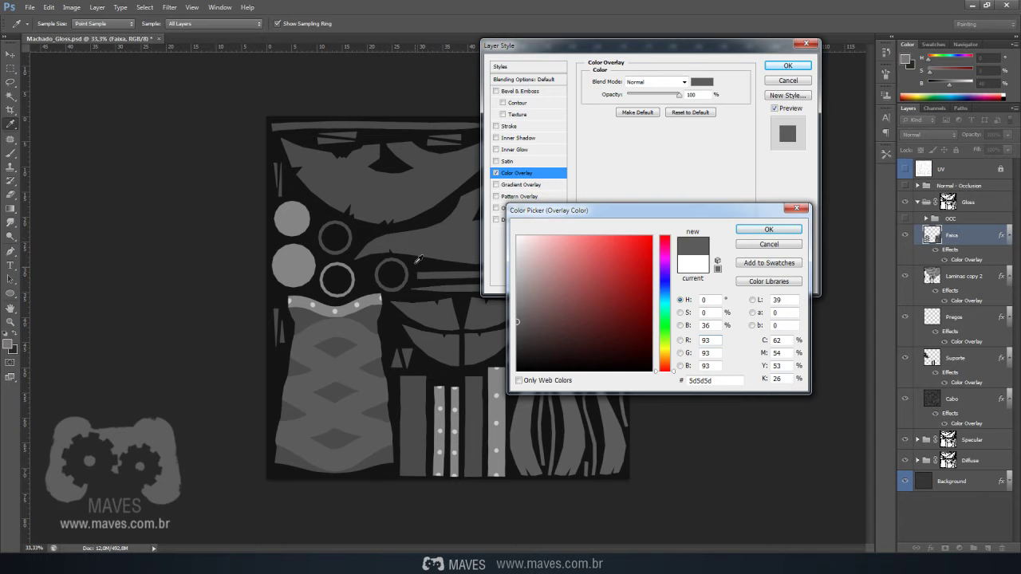
{"action": "left_click_drag", "start_coordinate": [511, 324], "coordinate": [500, 311]}
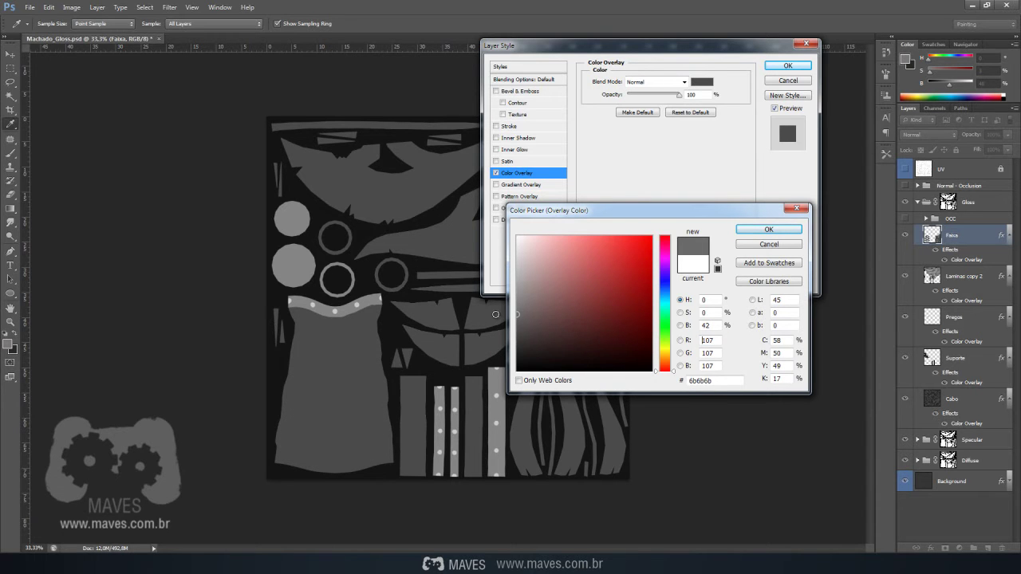
{"action": "left_click", "coordinate": [324, 364]}
{"action": "left_click", "coordinate": [768, 229]}
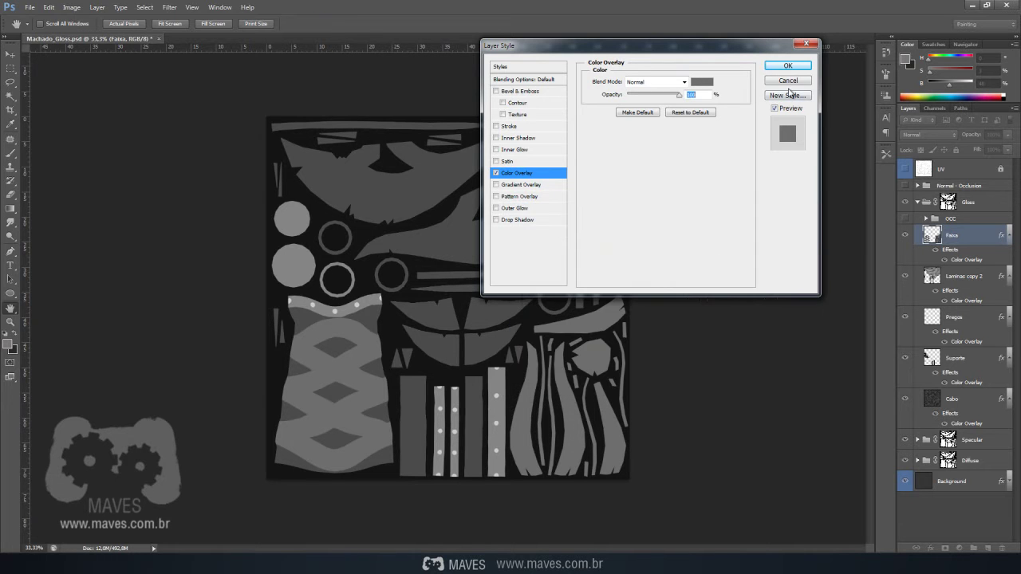
{"action": "left_click", "coordinate": [787, 65]}
{"action": "key", "text": "ctrl+s"}
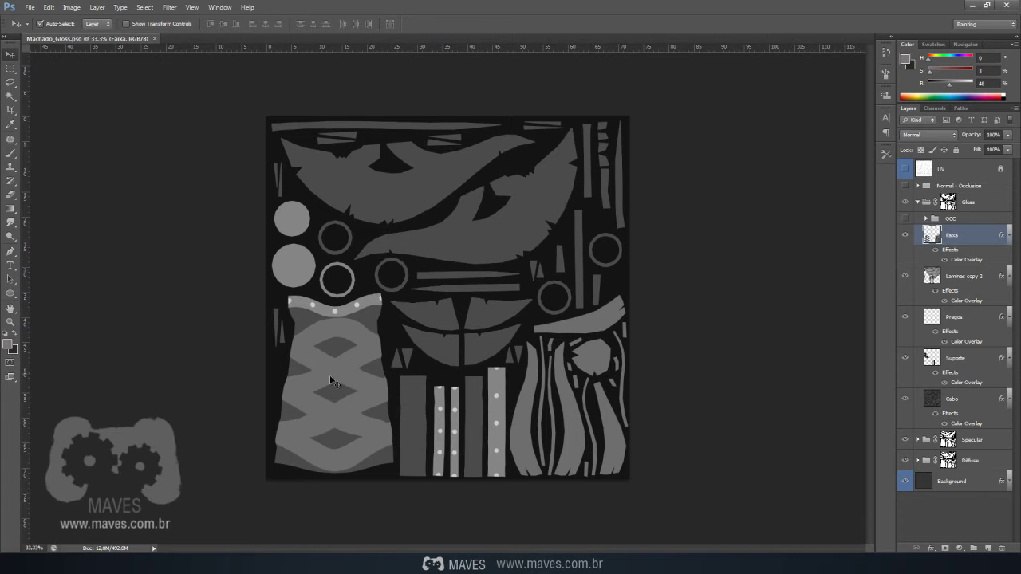
Switch to Marmoset Toolbag and rotate the axe to examine the gloss of the red straps, rivets and blades.
{"action": "key", "text": "alt+Tab"}
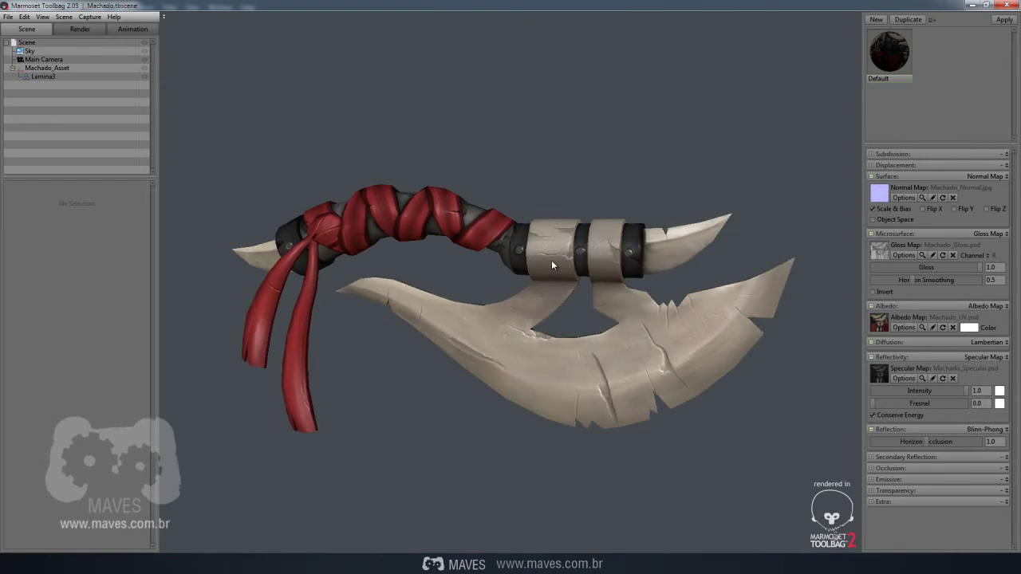
{"action": "left_click_drag", "start_coordinate": [437, 216], "coordinate": [522, 267]}
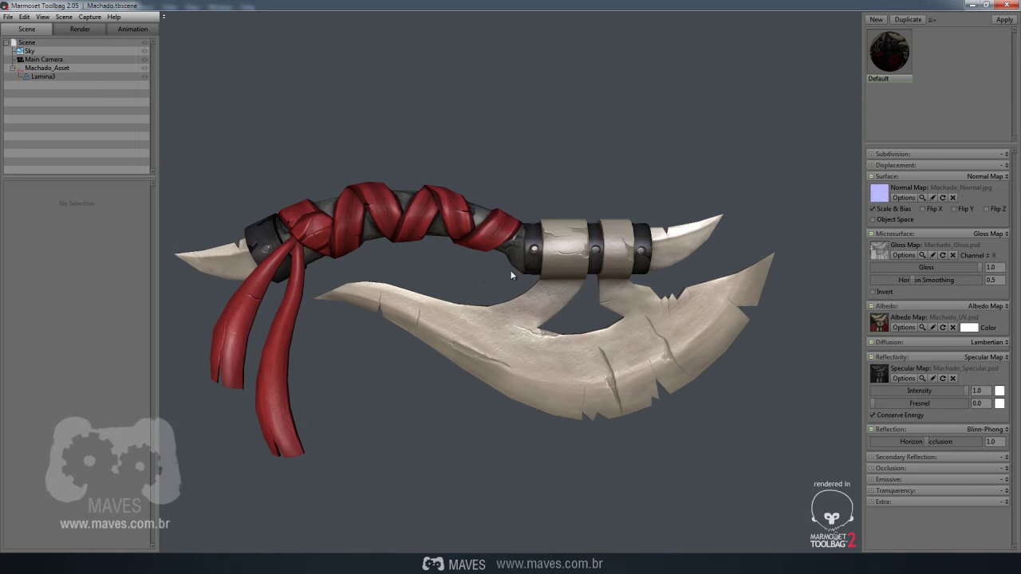
{"action": "left_click_drag", "start_coordinate": [372, 217], "coordinate": [493, 259]}
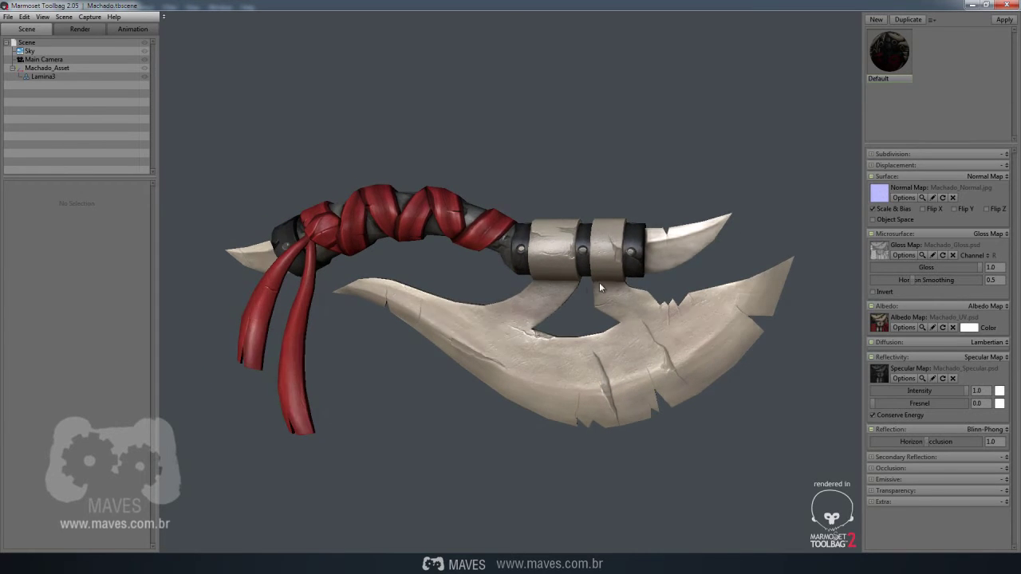
{"action": "left_click_drag", "start_coordinate": [572, 290], "coordinate": [660, 293]}
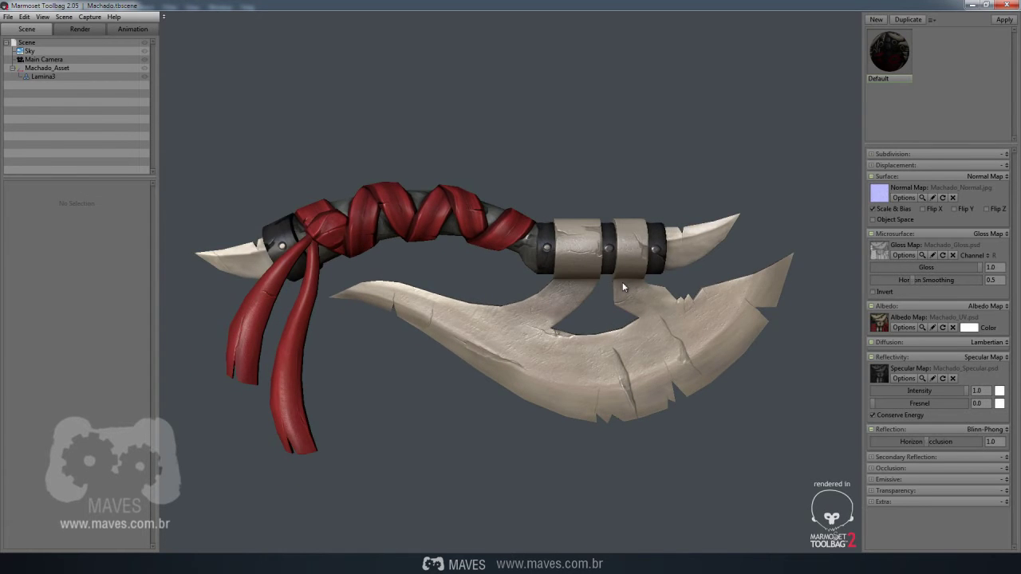
{"action": "left_click_drag", "start_coordinate": [623, 264], "coordinate": [628, 275]}
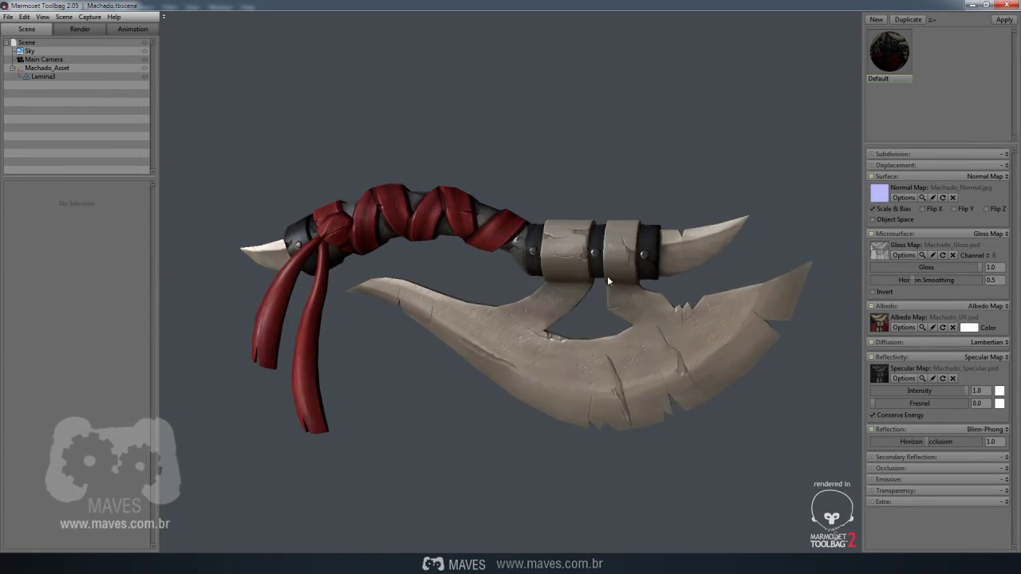
Switch to Photoshop, collapse the Gloss group and move the Occlusion and Normal layers out of the Normal - Occlusion group.
{"action": "mouse_move", "coordinate": [212, 565]}
{"action": "left_click", "coordinate": [211, 511]}
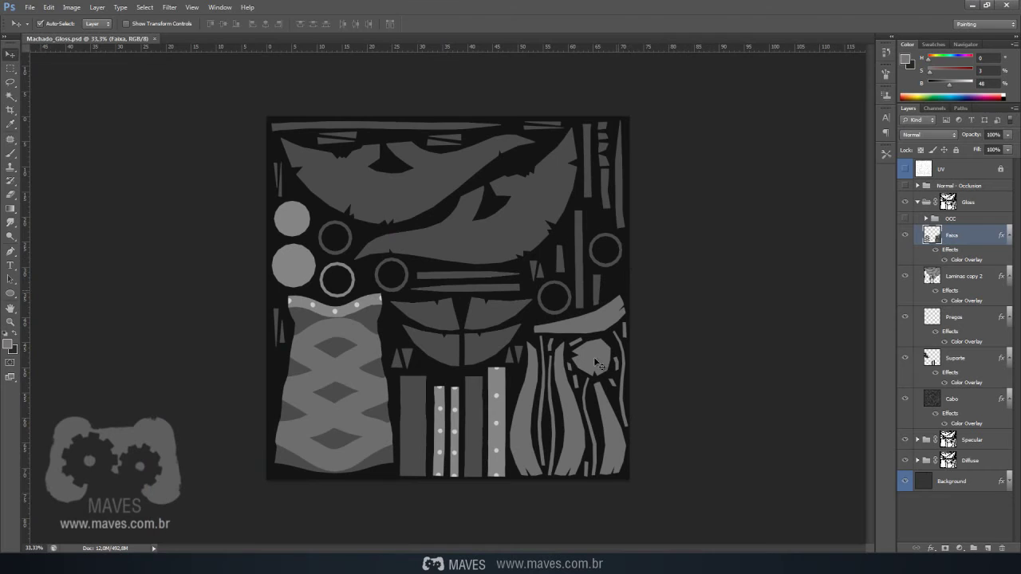
{"action": "left_click", "coordinate": [919, 203]}
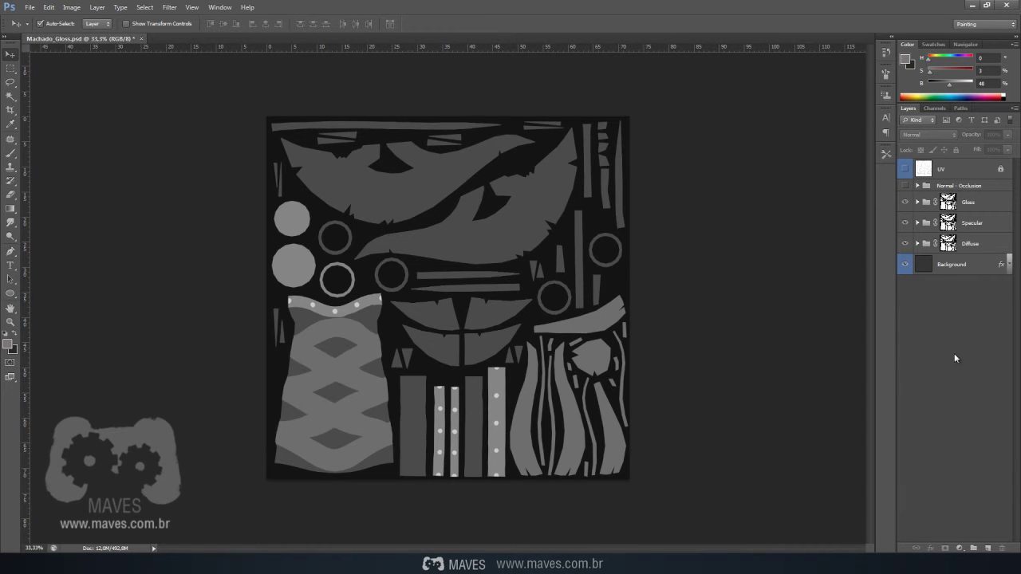
{"action": "left_click", "coordinate": [956, 187]}
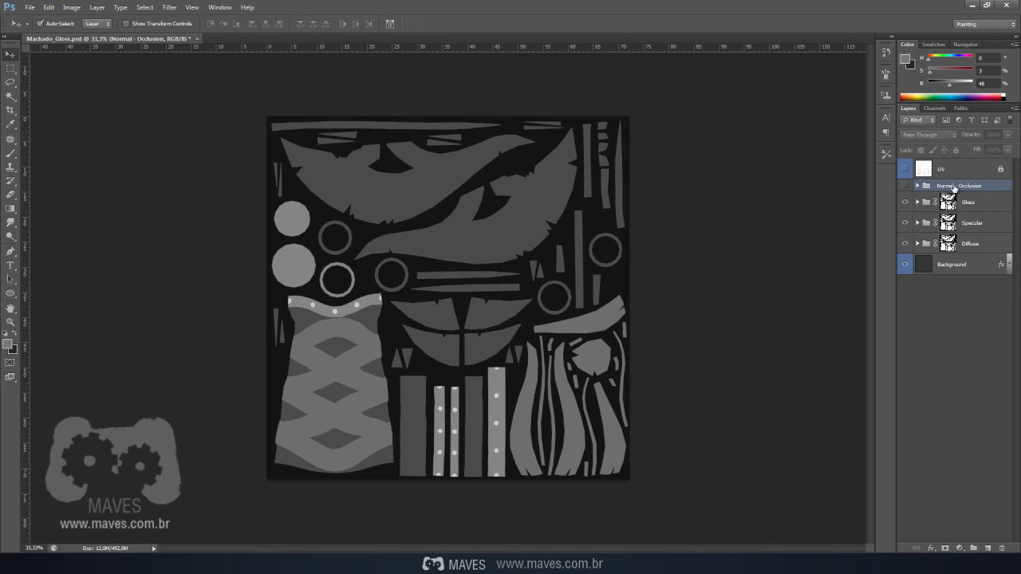
{"action": "left_click", "coordinate": [918, 186]}
{"action": "left_click", "coordinate": [963, 205]}
{"action": "left_click", "coordinate": [961, 224], "text": "shift"}
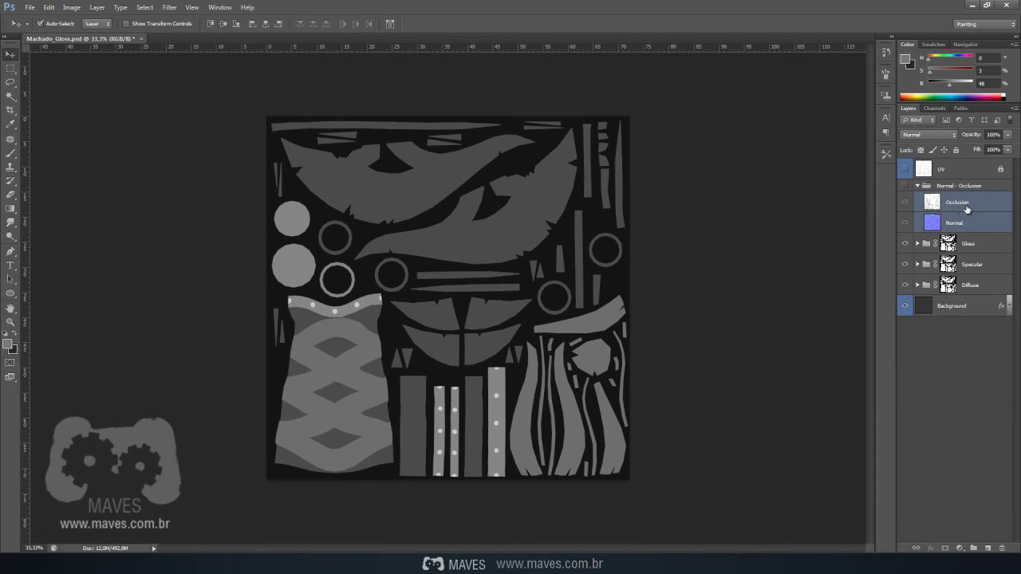
{"action": "left_click_drag", "start_coordinate": [957, 201], "coordinate": [953, 178]}
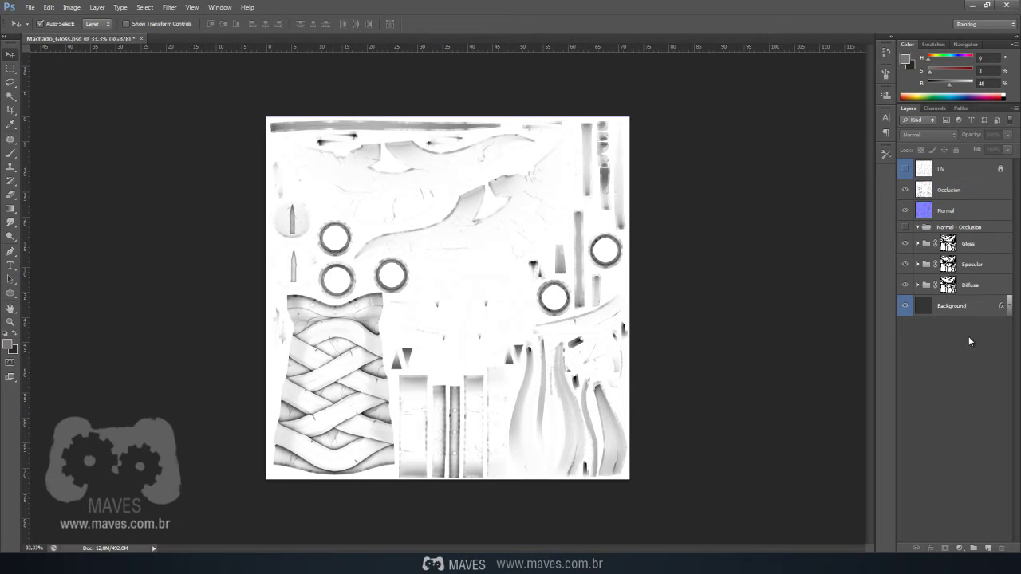
Remove the empty Normal - Occlusion group, and hide the Occlusion, Normal, Gloss and Specular layers, keeping Diffuse visible.
{"action": "left_click", "coordinate": [961, 228]}
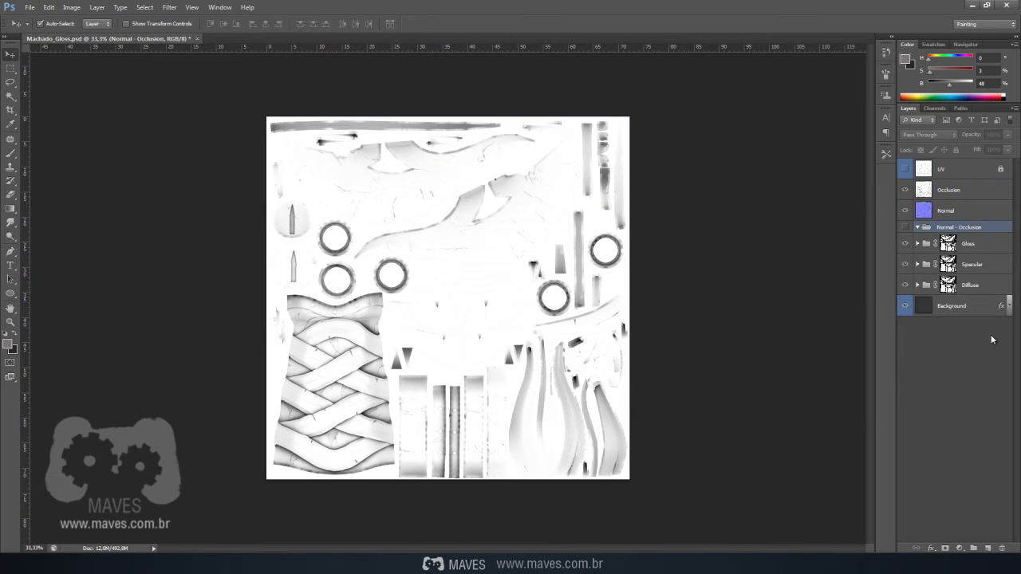
{"action": "key", "text": "ctrl+shift+g"}
{"action": "left_click", "coordinate": [989, 272]}
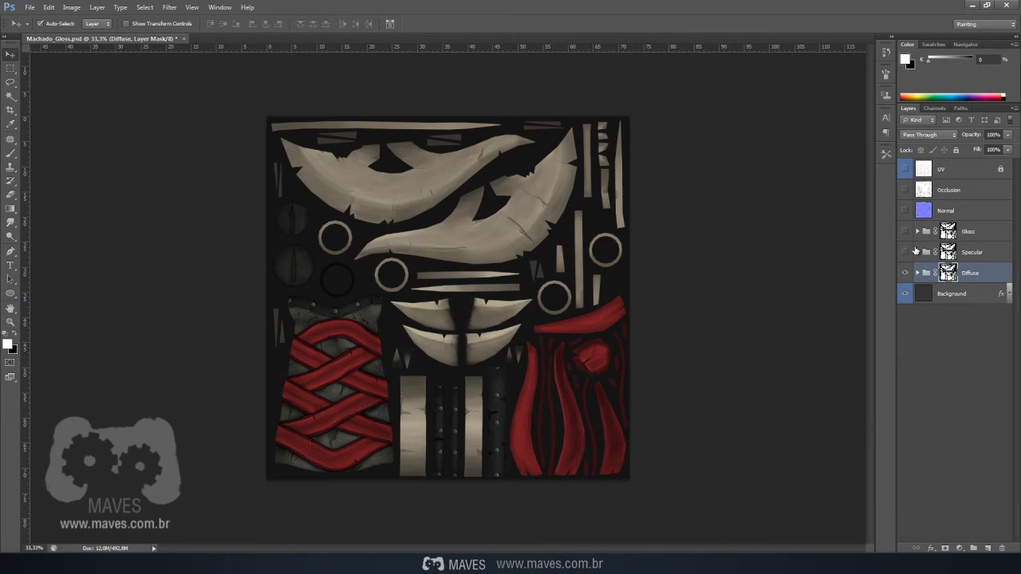
{"action": "left_click", "coordinate": [974, 256]}
{"action": "left_click", "coordinate": [972, 237]}
{"action": "left_click", "coordinate": [950, 213]}
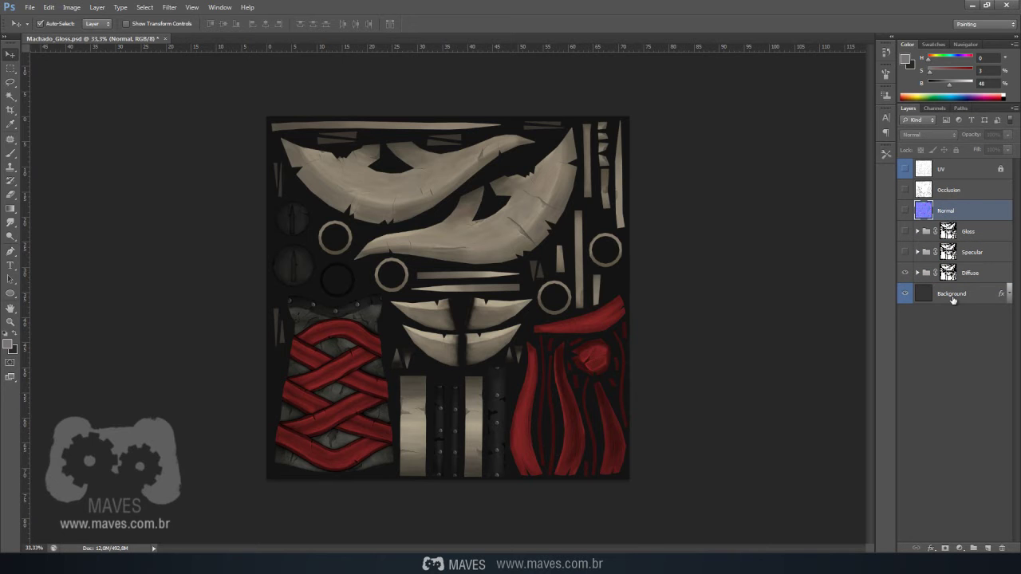
{"action": "left_click", "coordinate": [968, 356]}
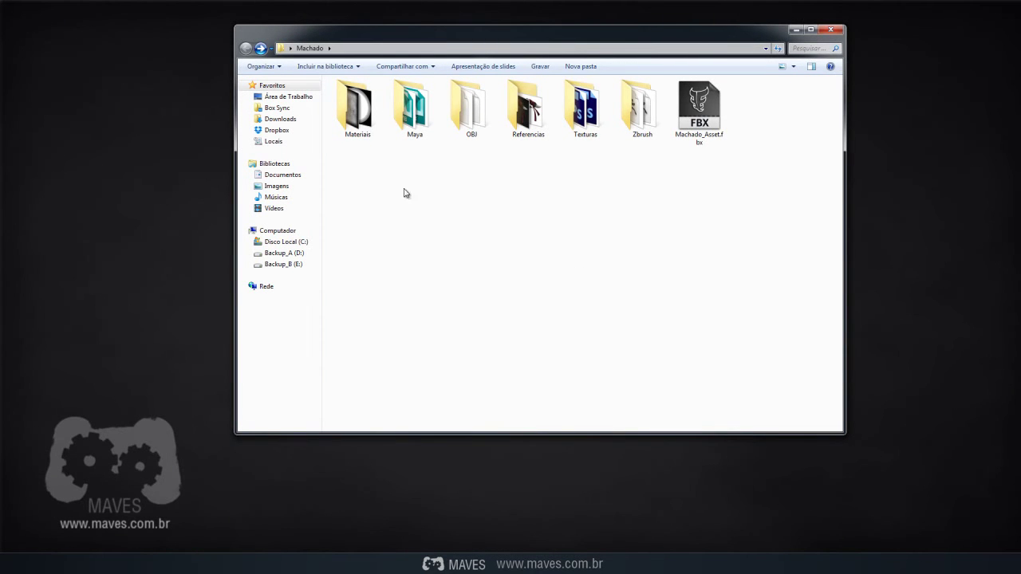
{"action": "right_click", "coordinate": [725, 153]}
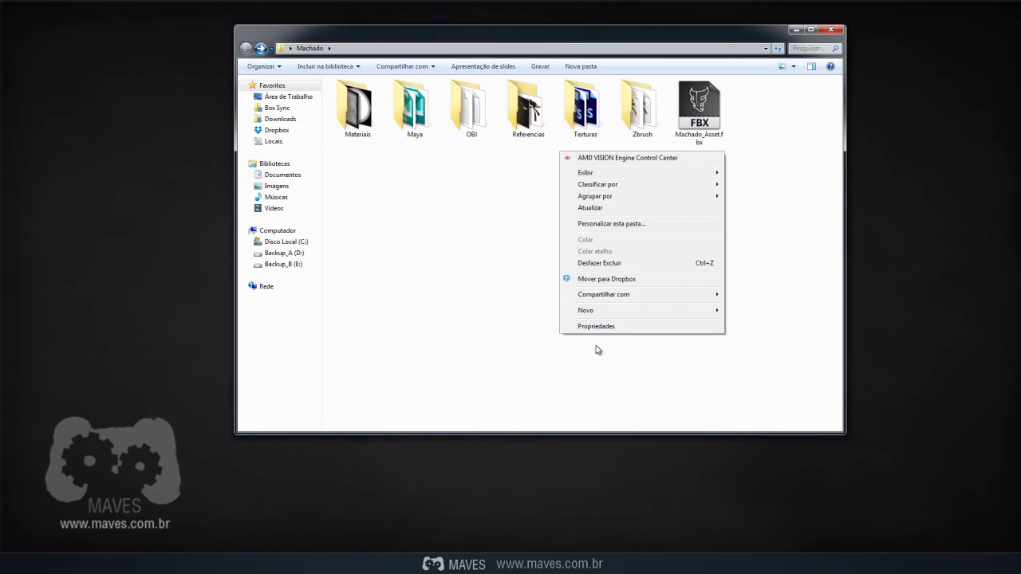
{"action": "left_click", "coordinate": [644, 374]}
{"action": "left_click", "coordinate": [705, 119]}
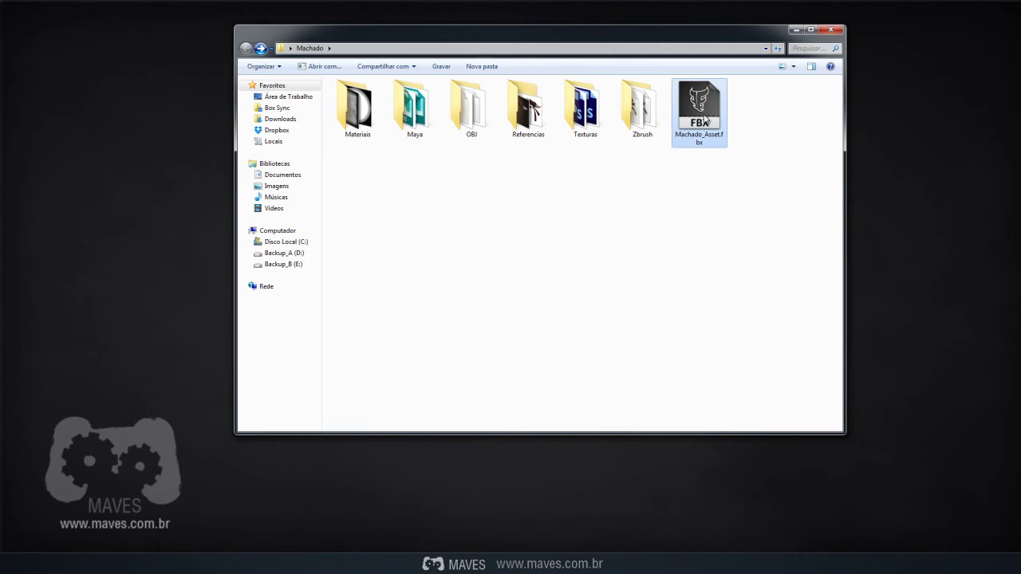
{"action": "left_click", "coordinate": [700, 180]}
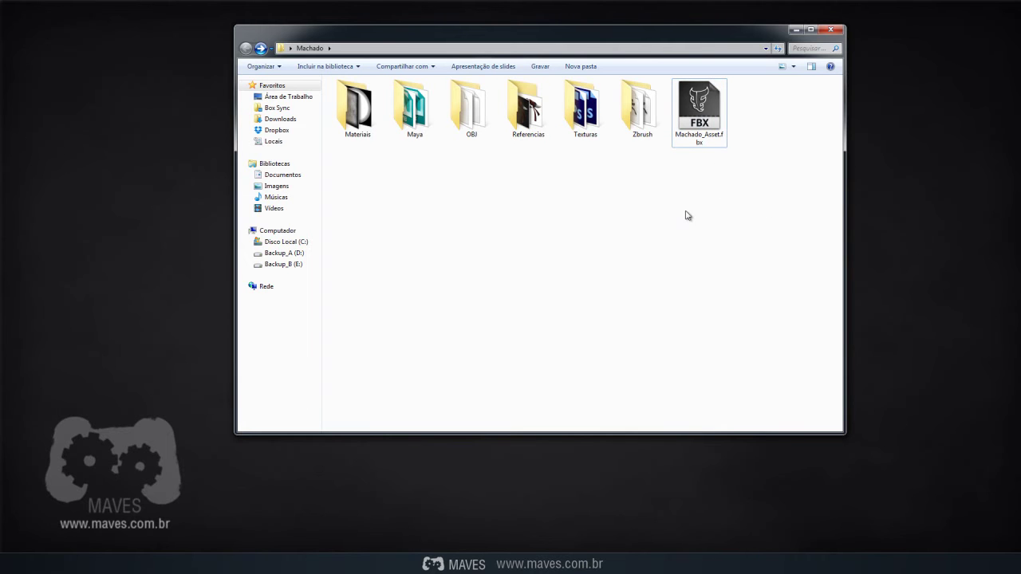
In the Machado folder in Windows Explorer, create a folder named Machado_Asset and move Machado_Asset.fbx into it.
{"action": "right_click", "coordinate": [613, 194]}
{"action": "mouse_move", "coordinate": [489, 353]}
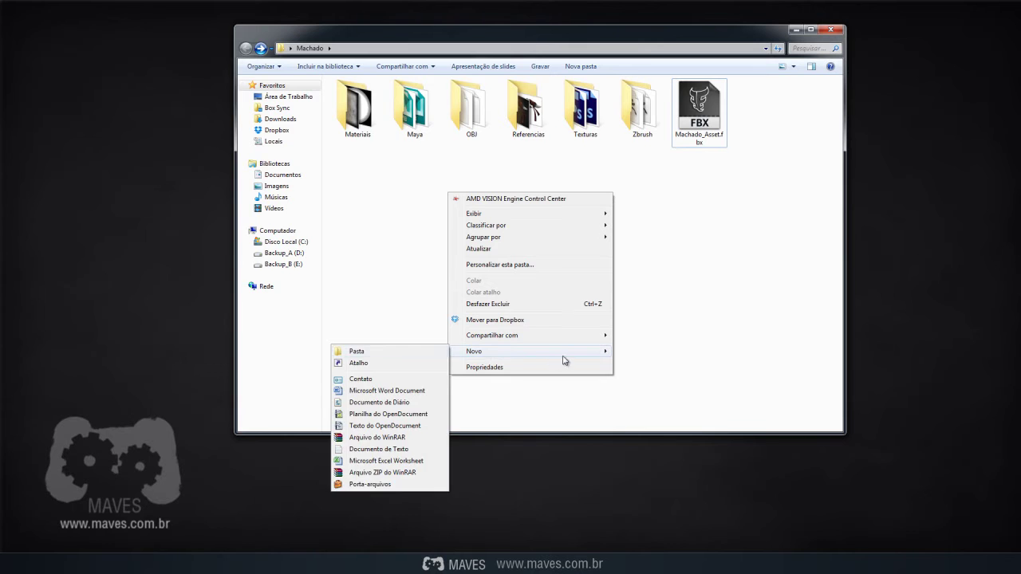
{"action": "left_click", "coordinate": [379, 354]}
{"action": "type", "text": "Ma"}
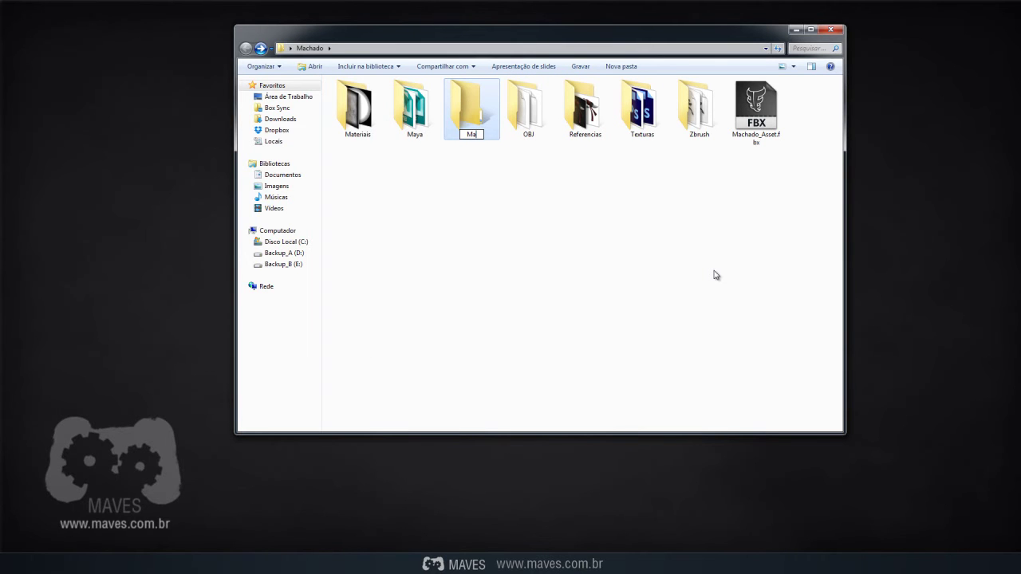
{"action": "type", "text": "chado_Asset"}
{"action": "left_click", "coordinate": [511, 204]}
{"action": "left_click_drag", "start_coordinate": [759, 102], "coordinate": [360, 123]}
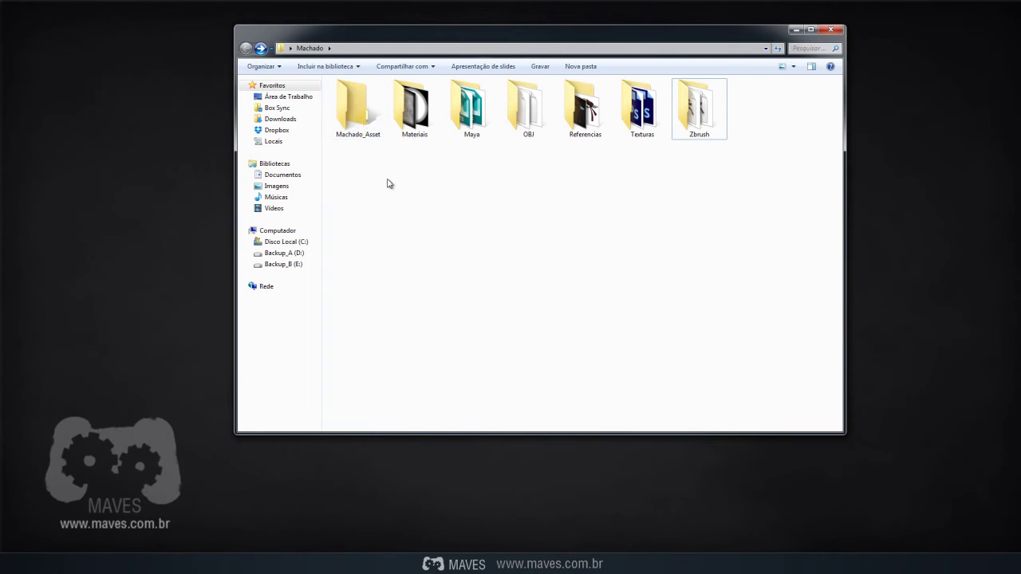
{"action": "double_click", "coordinate": [358, 107]}
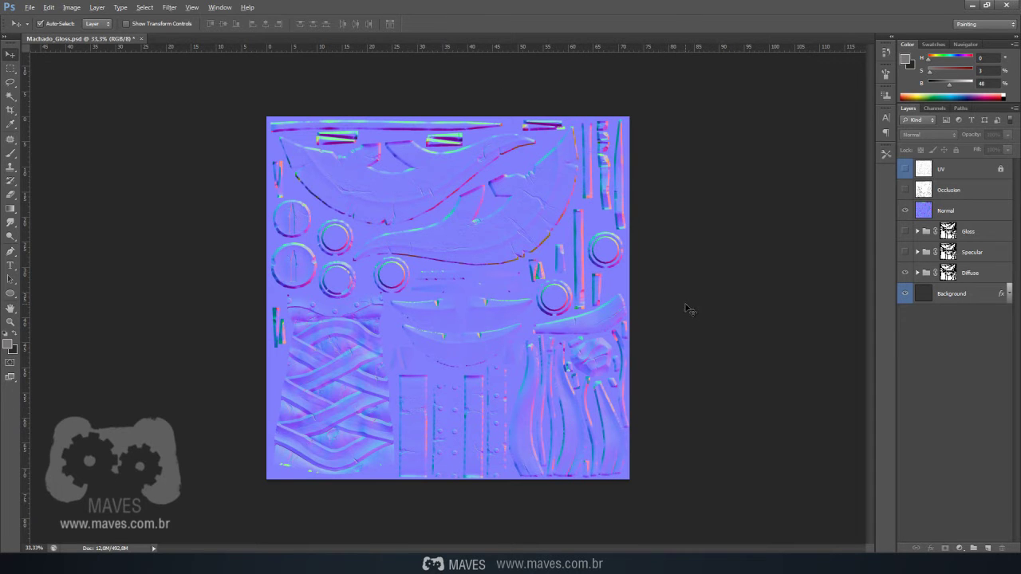
{"action": "key", "text": "ctrl+alt+i"}
{"action": "key", "text": "Tab"}
{"action": "double_click", "coordinate": [624, 149]}
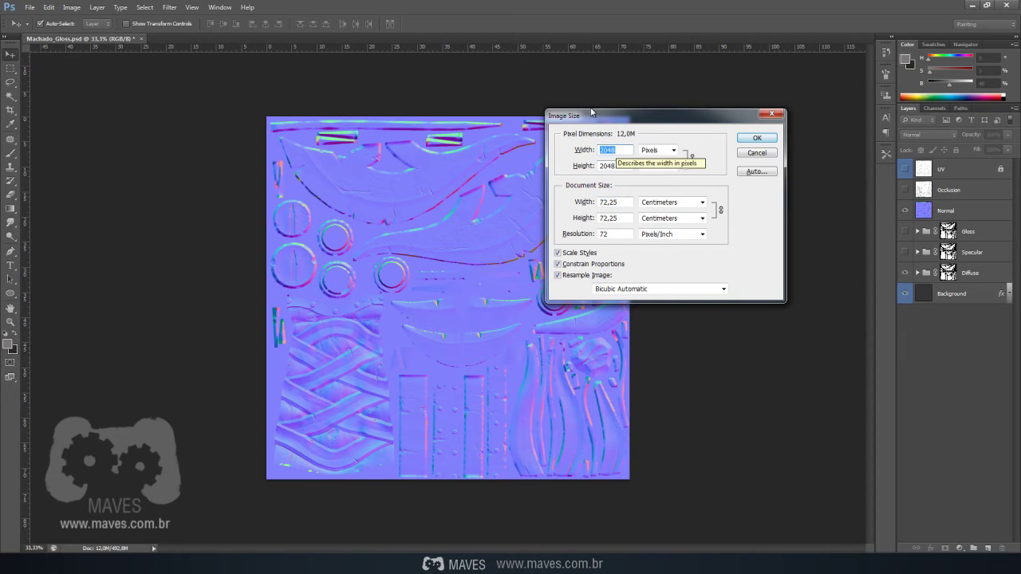
{"action": "left_click_drag", "start_coordinate": [692, 116], "coordinate": [620, 125]}
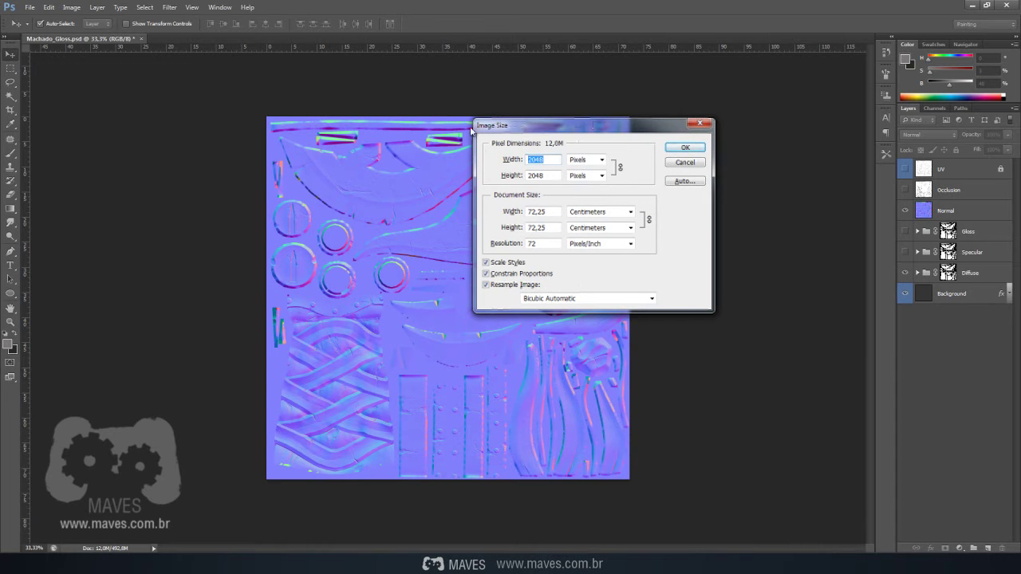
{"action": "left_click", "coordinate": [685, 163]}
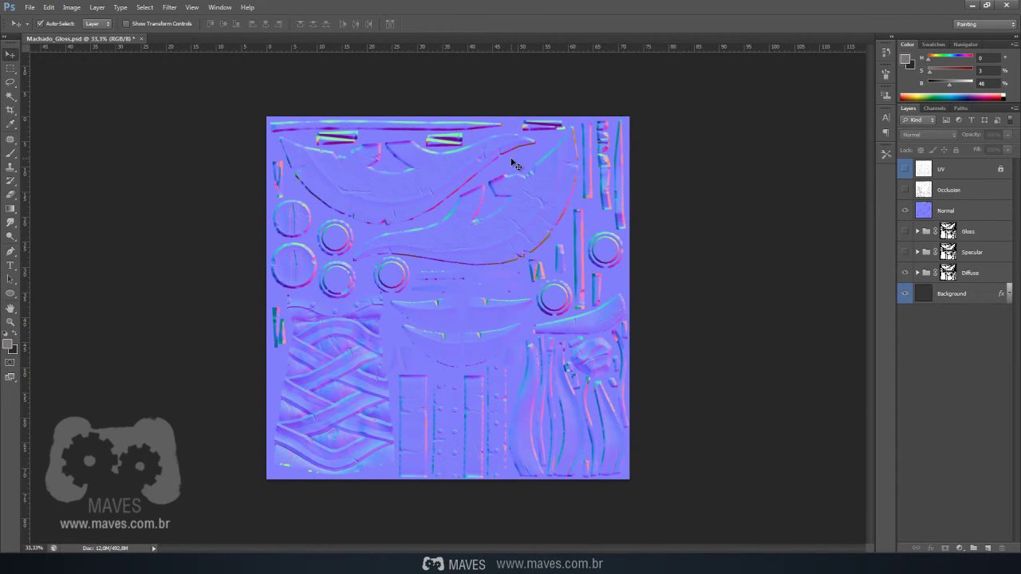
{"action": "key", "text": "ctrl+alt+i"}
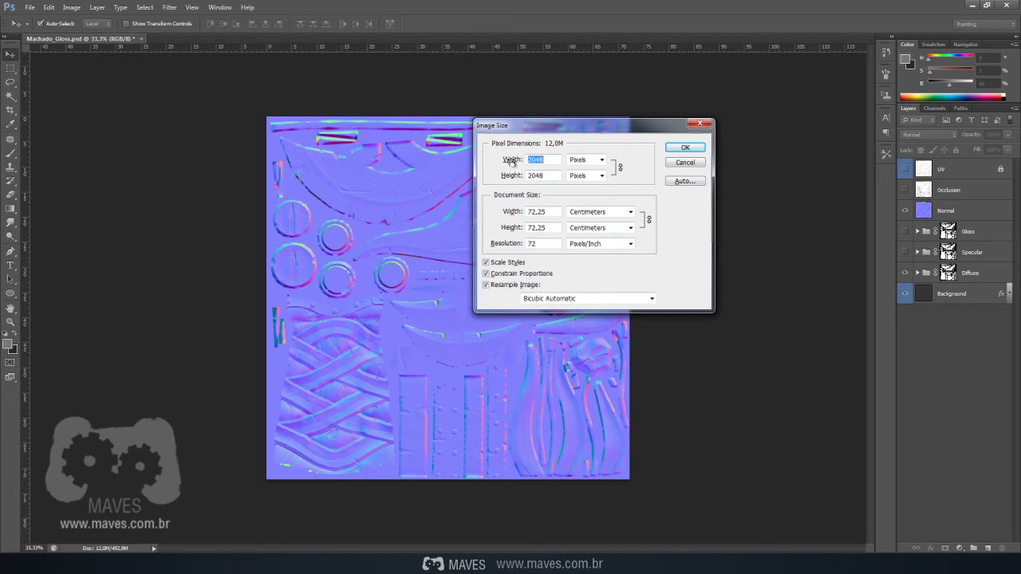
{"action": "left_click", "coordinate": [681, 165]}
In Photoshop, resize the texture document to 1048 × 1048 pixels with constrained proportions and Bicubic Automatic resampling.
{"action": "left_click", "coordinate": [71, 7]}
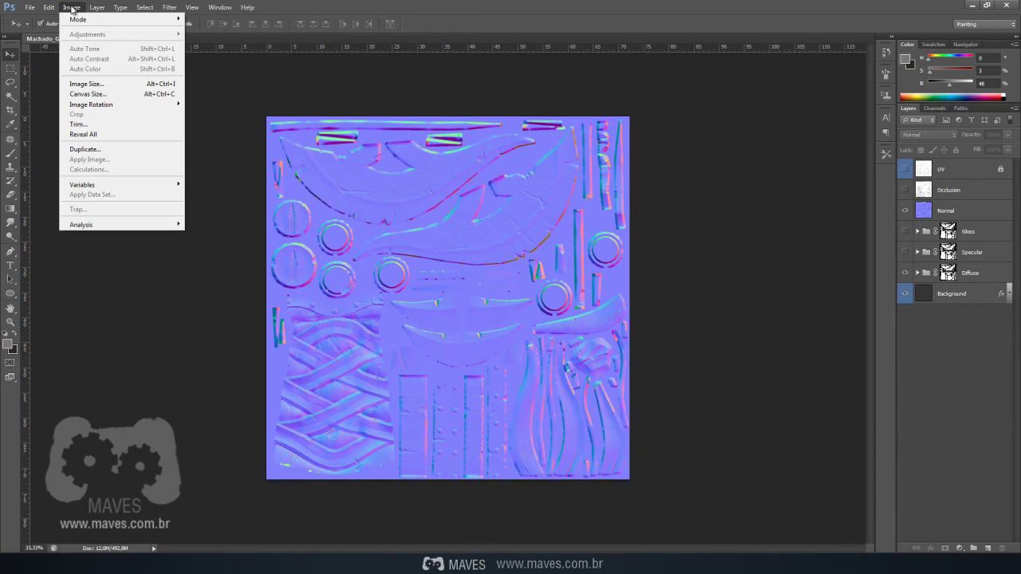
{"action": "left_click", "coordinate": [110, 87]}
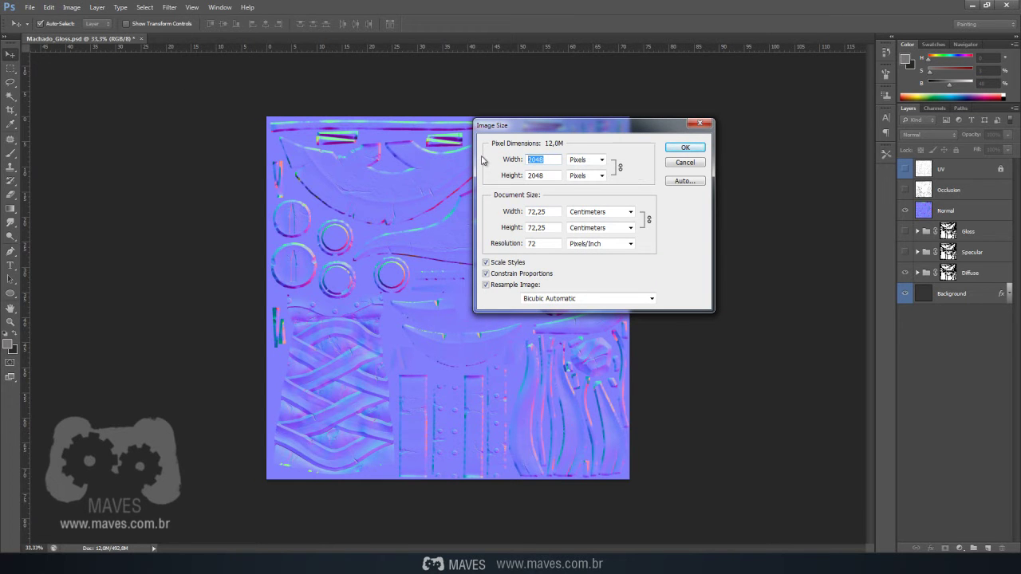
{"action": "type", "text": "1048"}
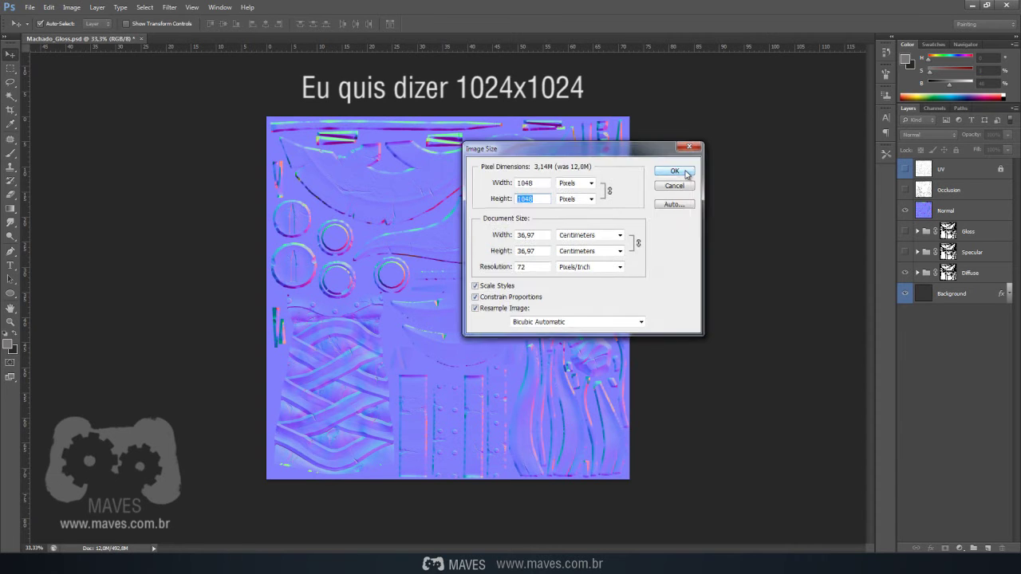
{"action": "left_click", "coordinate": [685, 170]}
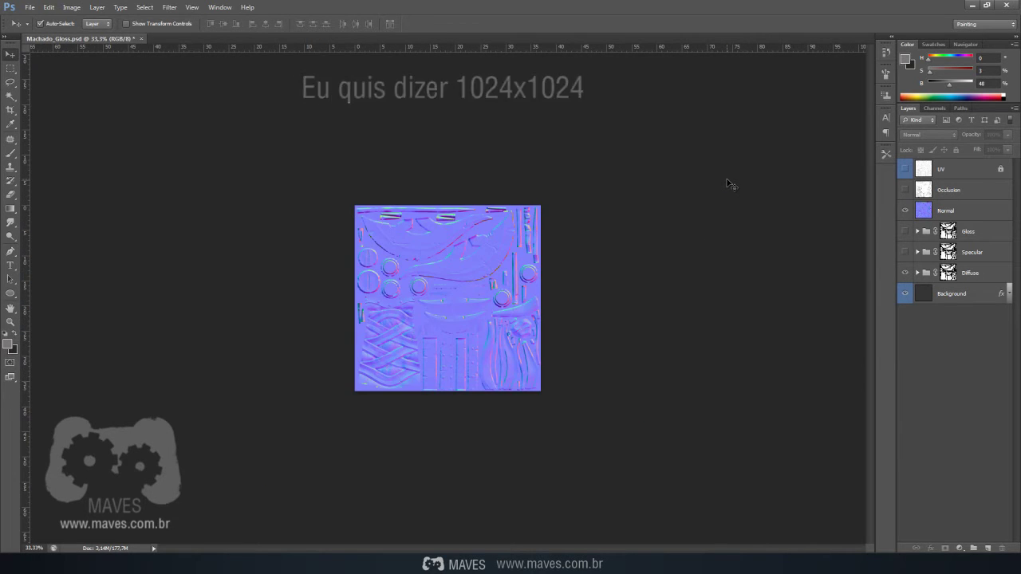
{"action": "key", "text": "ctrl+plus"}
{"action": "key", "text": "ctrl+plus"}
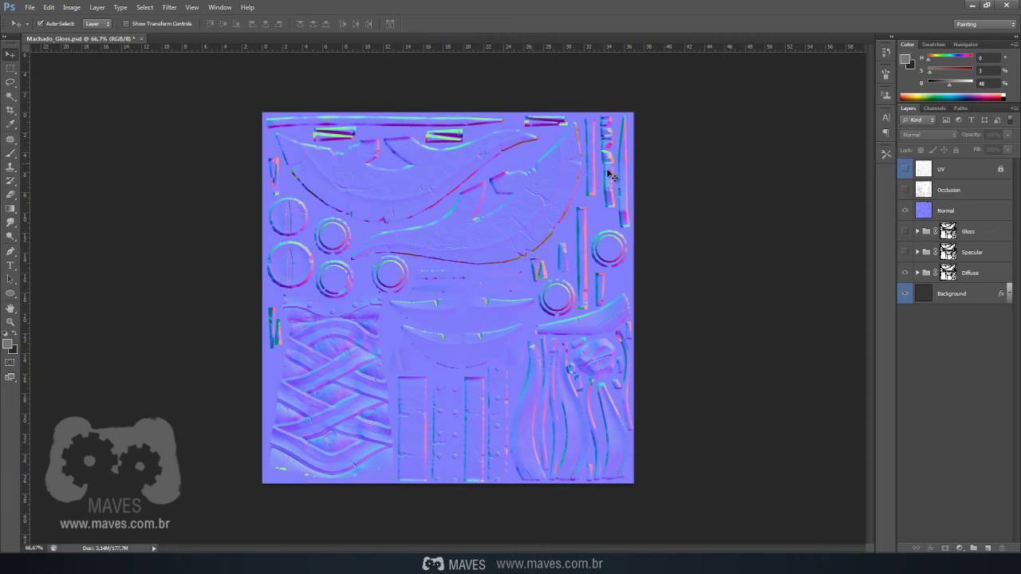
Check the Diffuse, Gloss and Specular maps one at a time, and make Specular, Gloss and Normal visible together.
{"action": "left_click", "coordinate": [905, 210]}
{"action": "left_click", "coordinate": [905, 231]}
{"action": "left_click", "coordinate": [905, 231]}
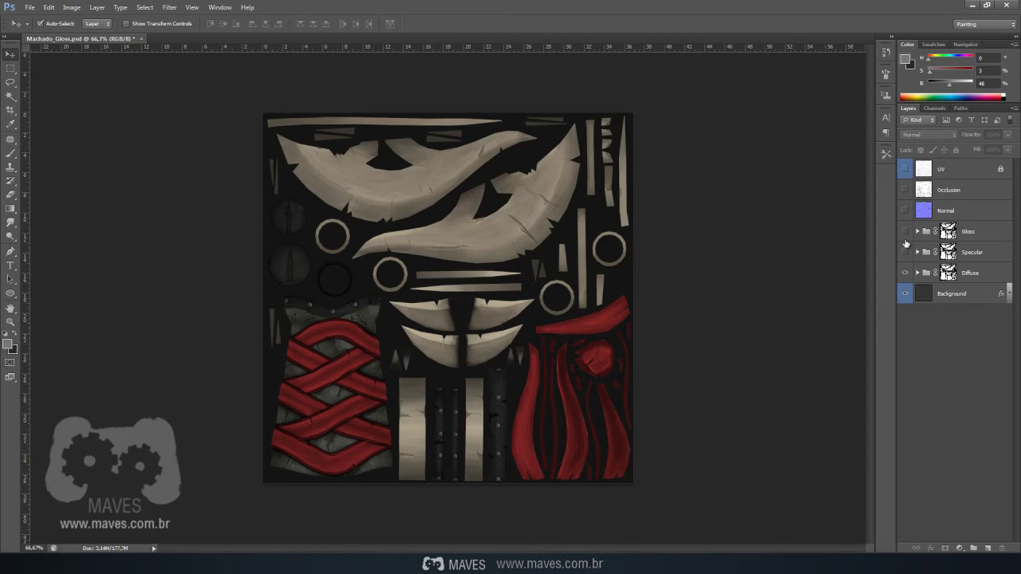
{"action": "left_click", "coordinate": [905, 252]}
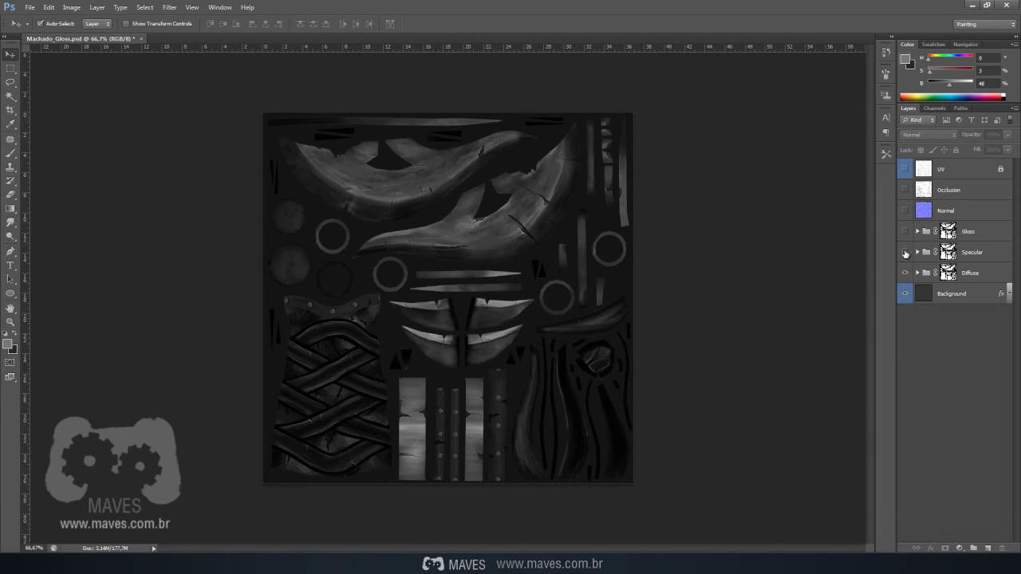
{"action": "left_click", "coordinate": [905, 252]}
{"action": "left_click_drag", "start_coordinate": [904, 252], "coordinate": [906, 211]}
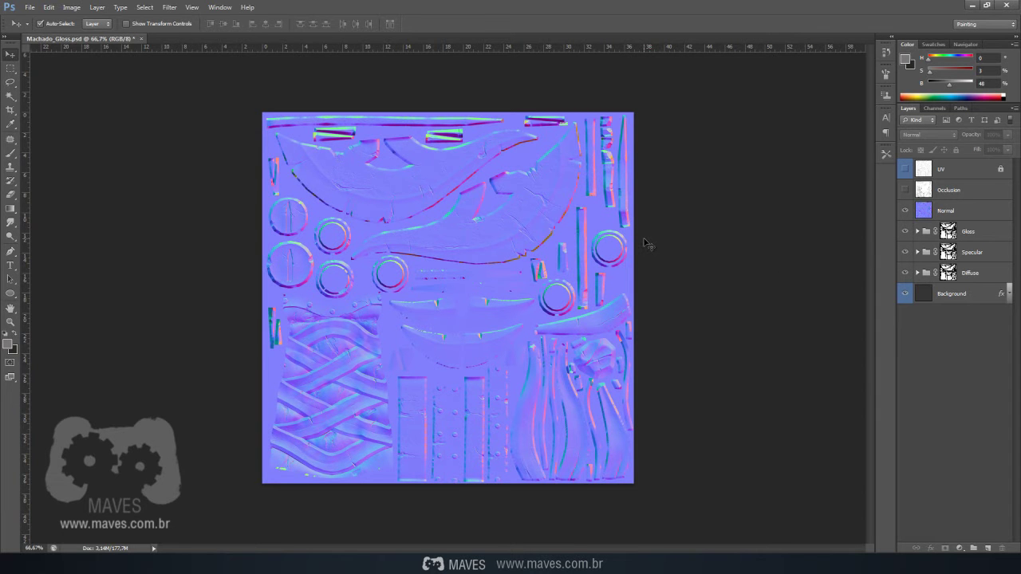
Save the resized document as Machado_Maps.psd in the Texturas folder.
{"action": "key", "text": "ctrl+shift+s"}
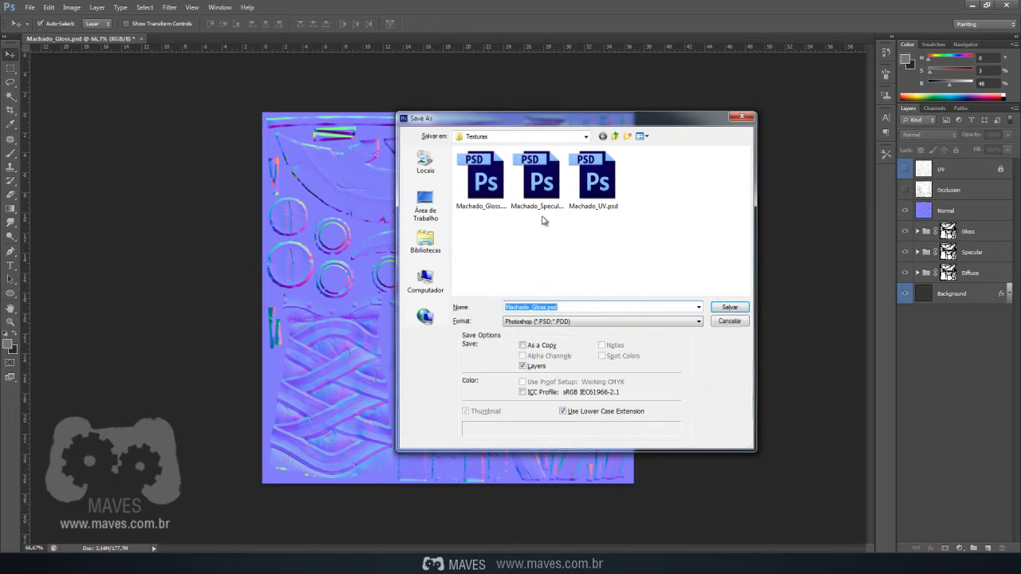
{"action": "left_click", "coordinate": [499, 196]}
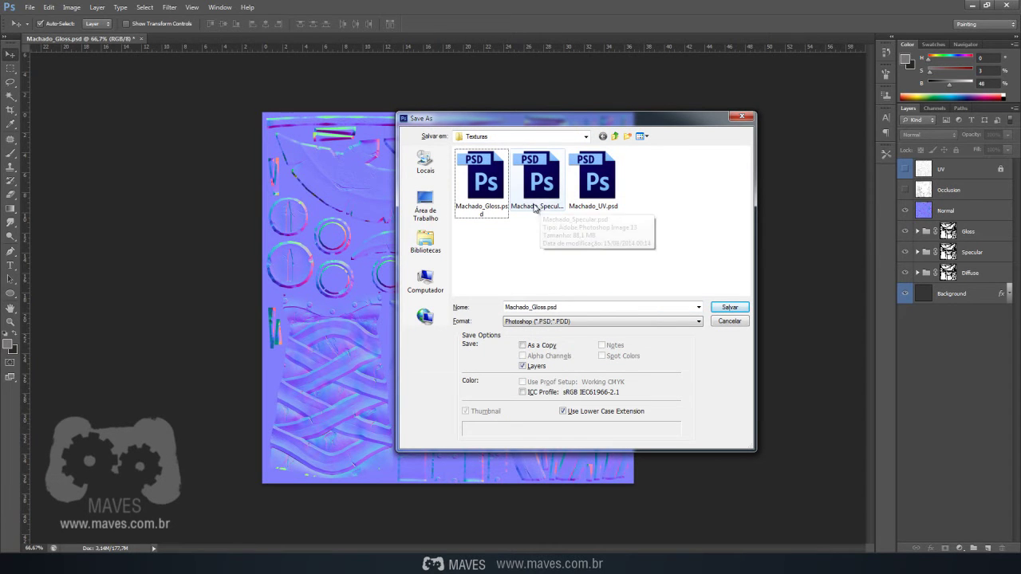
{"action": "left_click", "coordinate": [508, 308]}
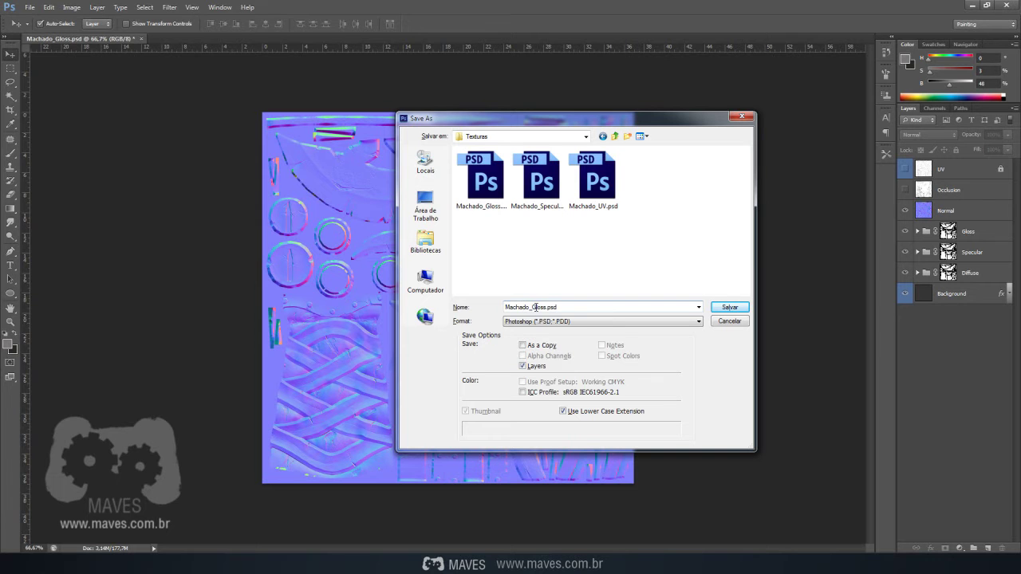
{"action": "double_click", "coordinate": [531, 307]}
{"action": "left_click_drag", "start_coordinate": [529, 307], "coordinate": [547, 308]}
{"action": "type", "text": "Map"}
{"action": "left_click", "coordinate": [730, 308]}
{"action": "left_click", "coordinate": [626, 171]}
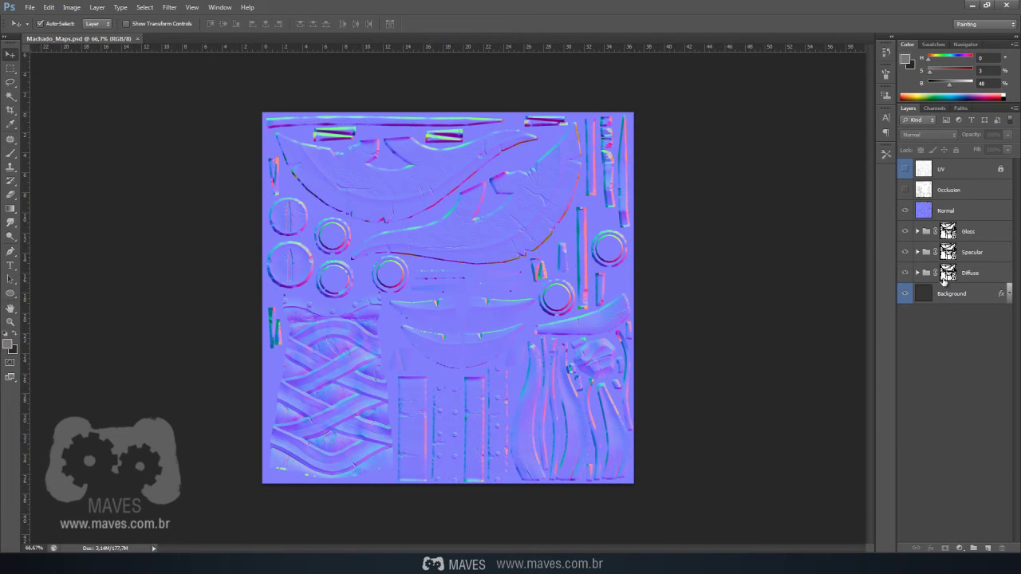
Select the Normal layer, switch to xNormal and open the Normal map settings in the baking options.
{"action": "left_click", "coordinate": [942, 211]}
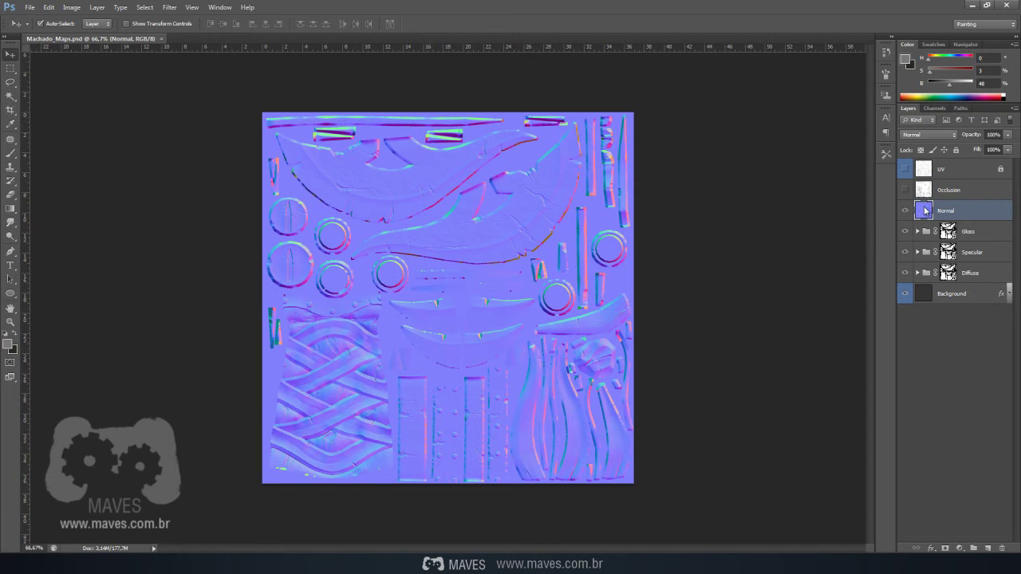
{"action": "key", "text": "ctrl+plus"}
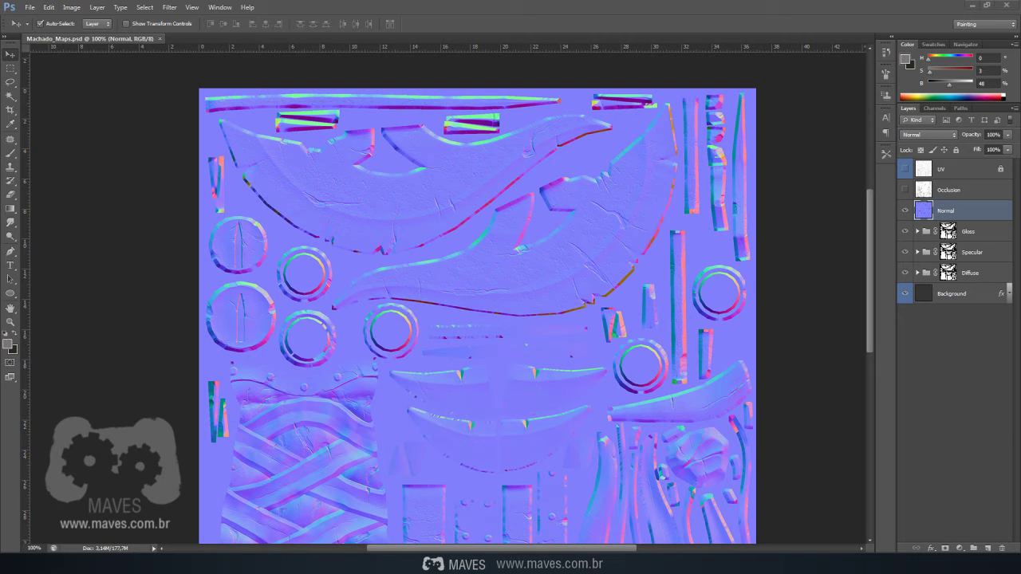
{"action": "left_click_drag", "start_coordinate": [1020, 168], "coordinate": [511, 143]}
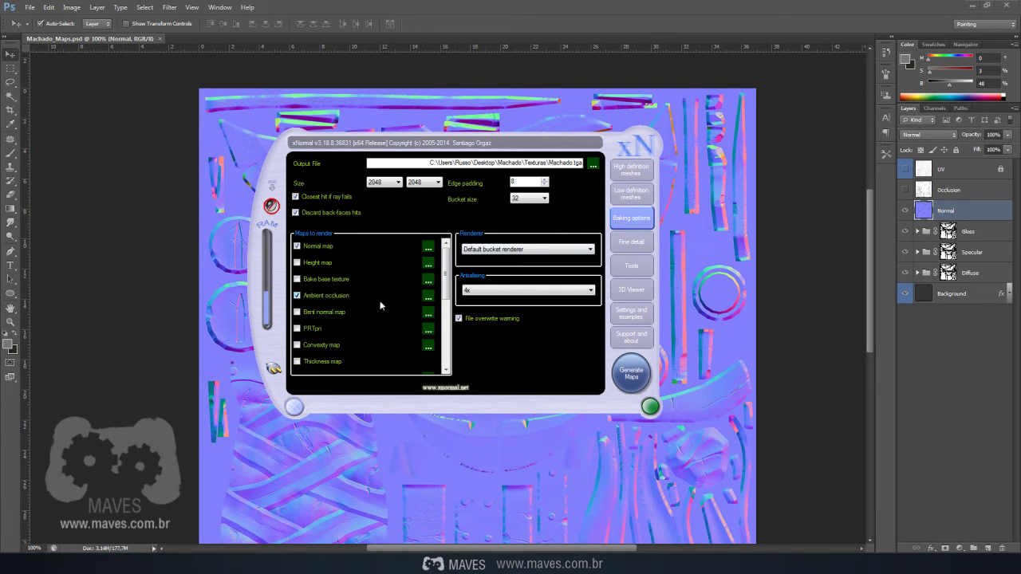
{"action": "left_click", "coordinate": [428, 249]}
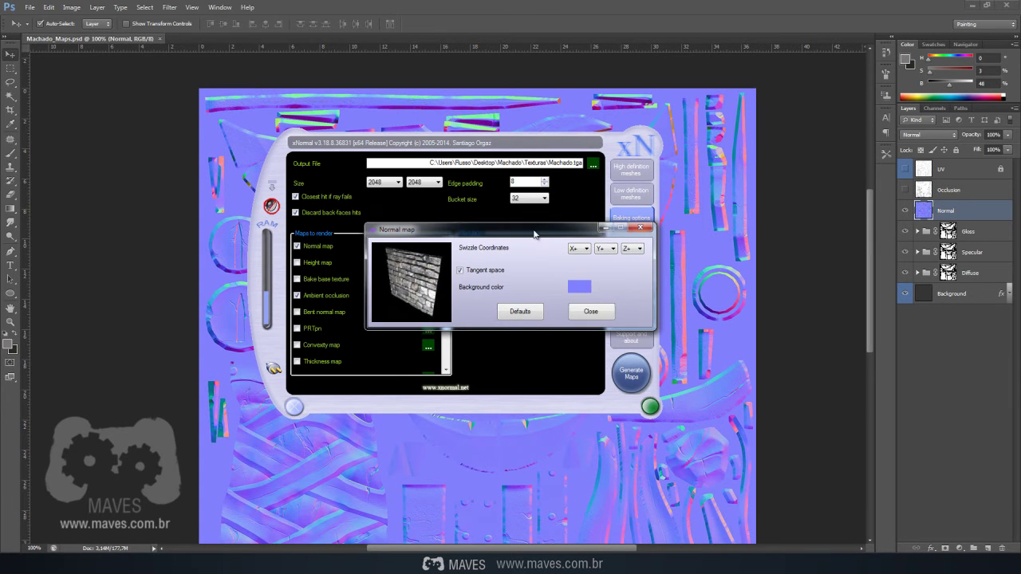
{"action": "left_click_drag", "start_coordinate": [535, 233], "coordinate": [489, 191]}
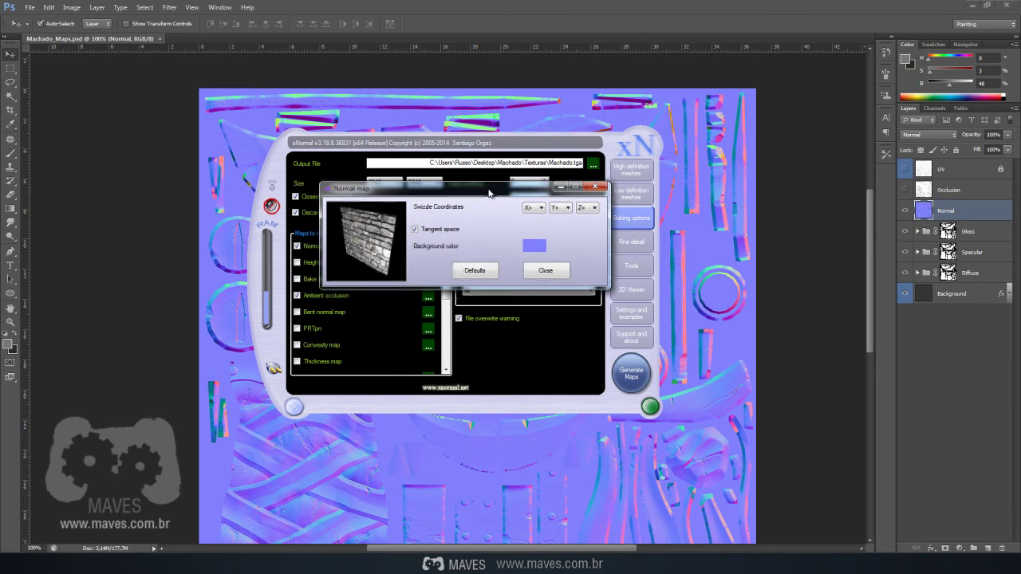
Try the Y- swizzle coordinate in the Normal map settings and set it back to Y+.
{"action": "left_click", "coordinate": [570, 209]}
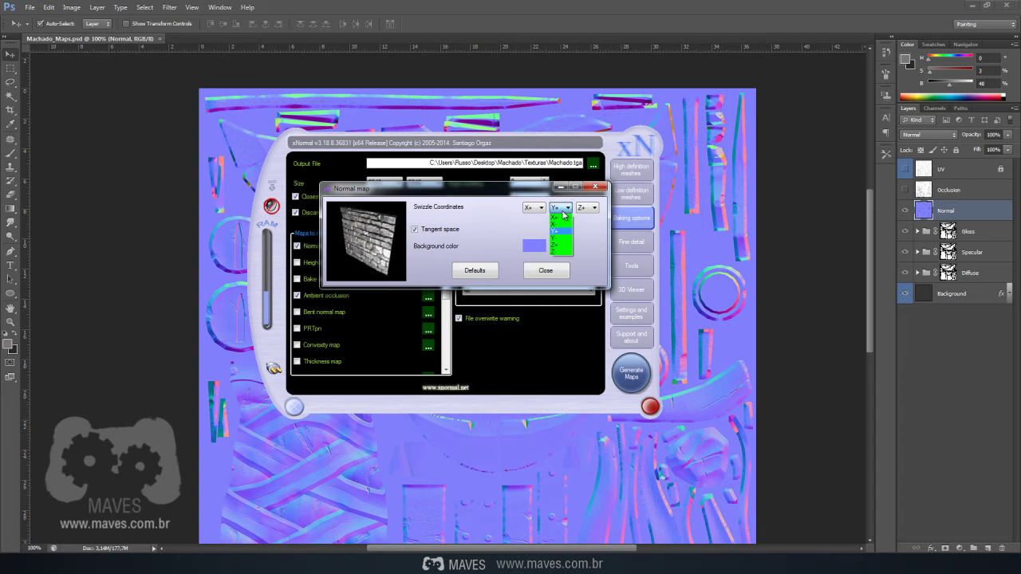
{"action": "left_click", "coordinate": [559, 239]}
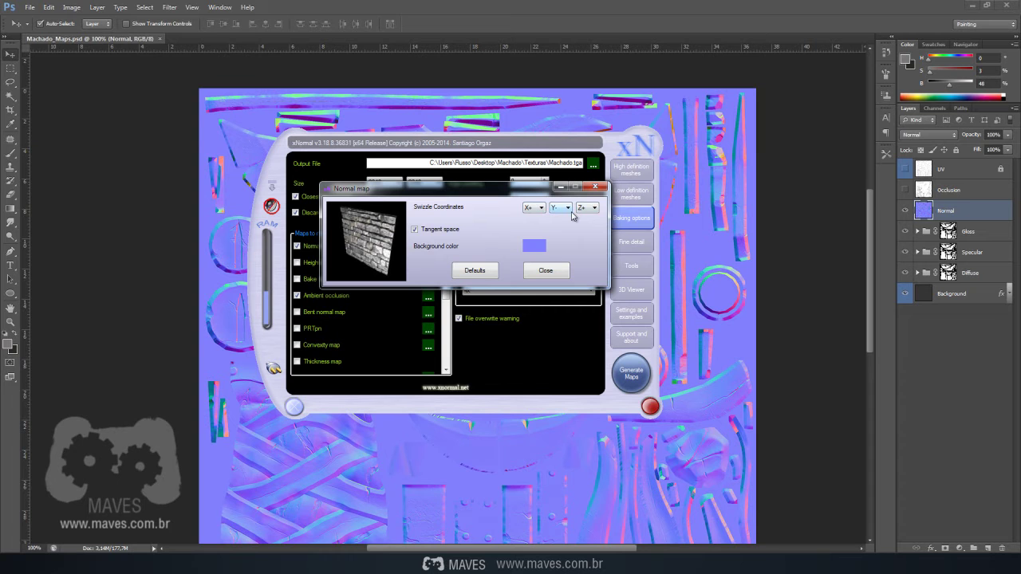
{"action": "left_click", "coordinate": [557, 209]}
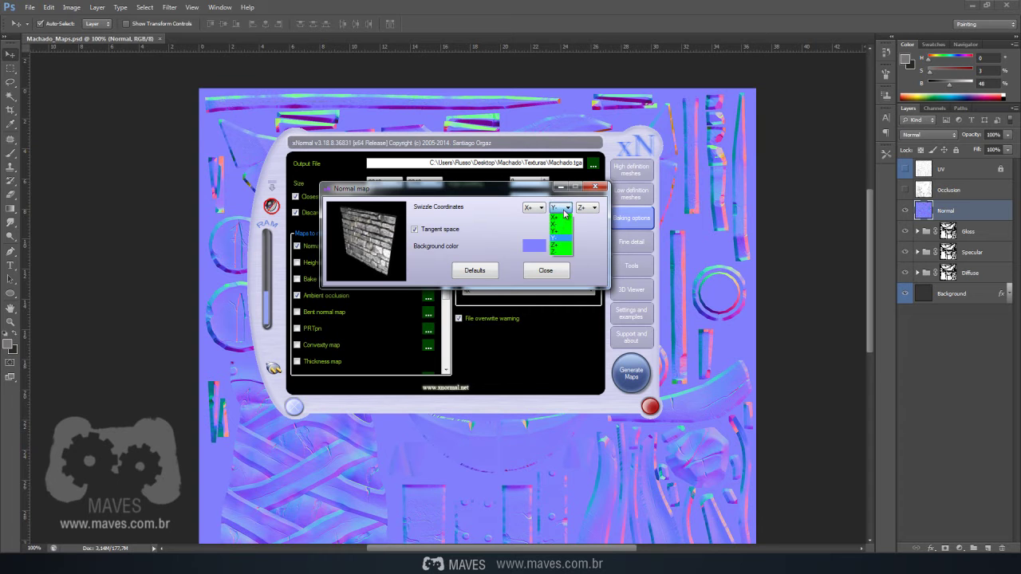
{"action": "left_click", "coordinate": [559, 229]}
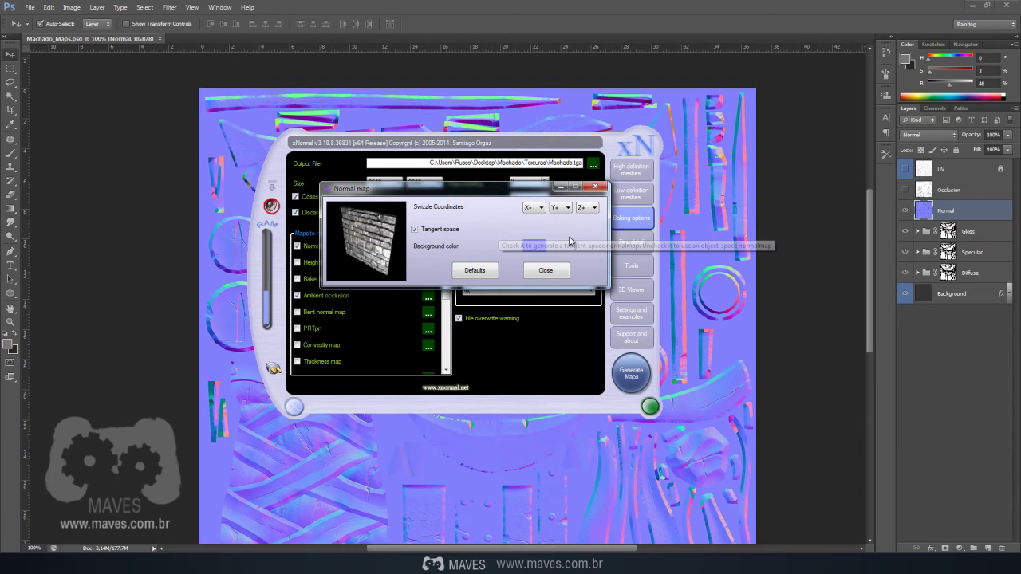
Switch to Photoshop, invert the Green channel of the Normal layer and show the RGB composite.
{"action": "left_click", "coordinate": [718, 246]}
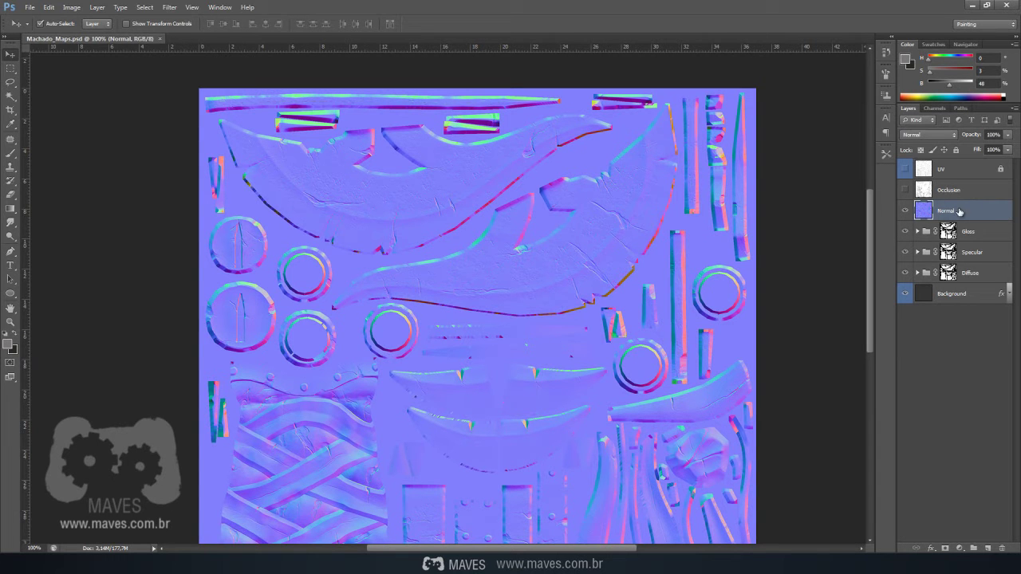
{"action": "left_click", "coordinate": [940, 109]}
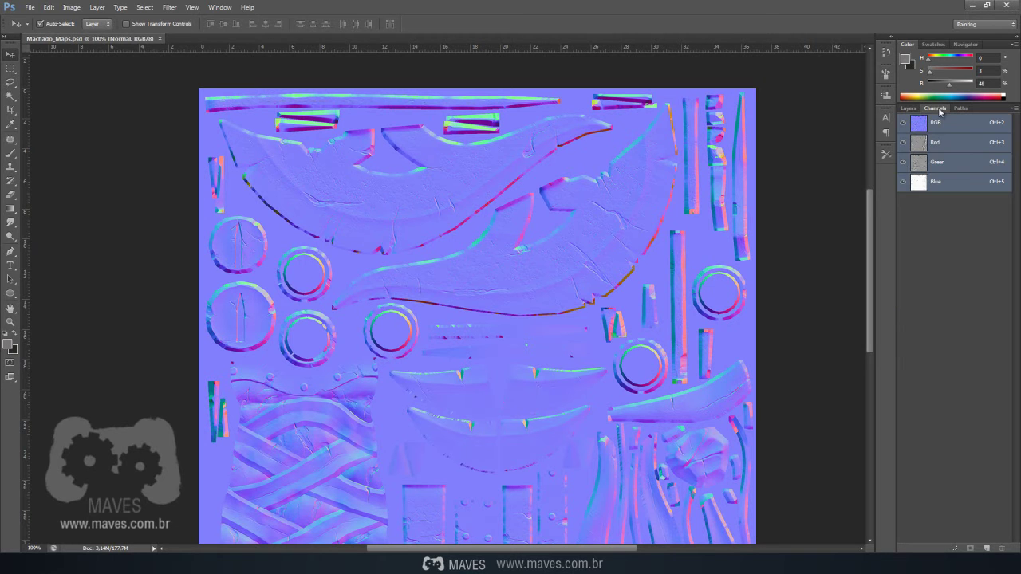
{"action": "left_click", "coordinate": [946, 166]}
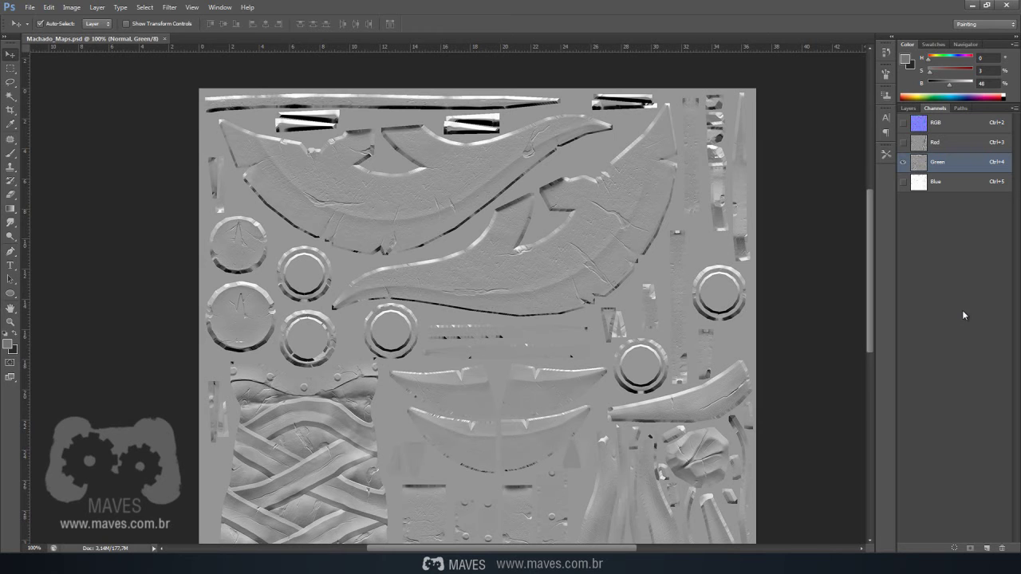
{"action": "key", "text": "ctrl+i"}
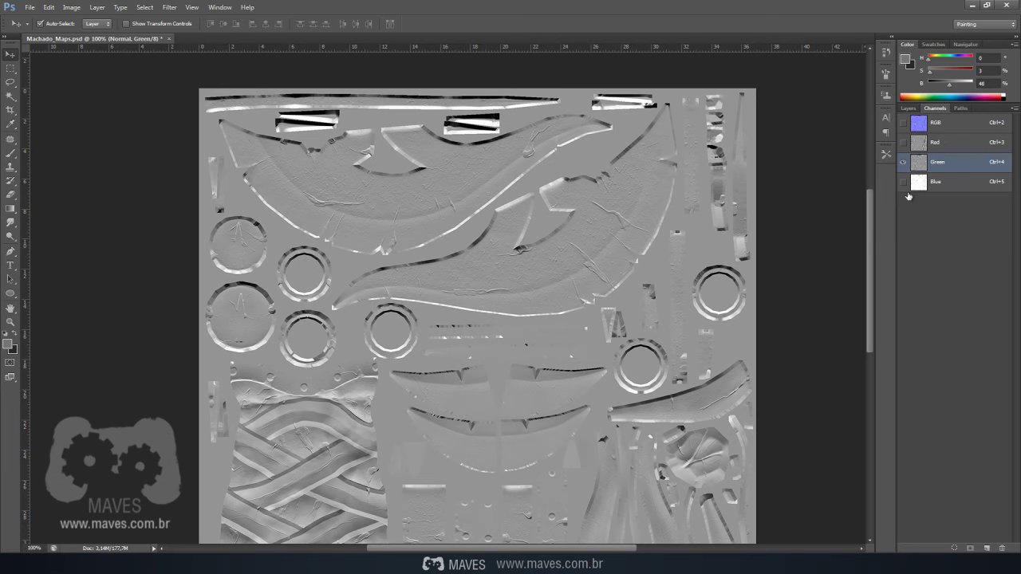
{"action": "left_click", "coordinate": [945, 128]}
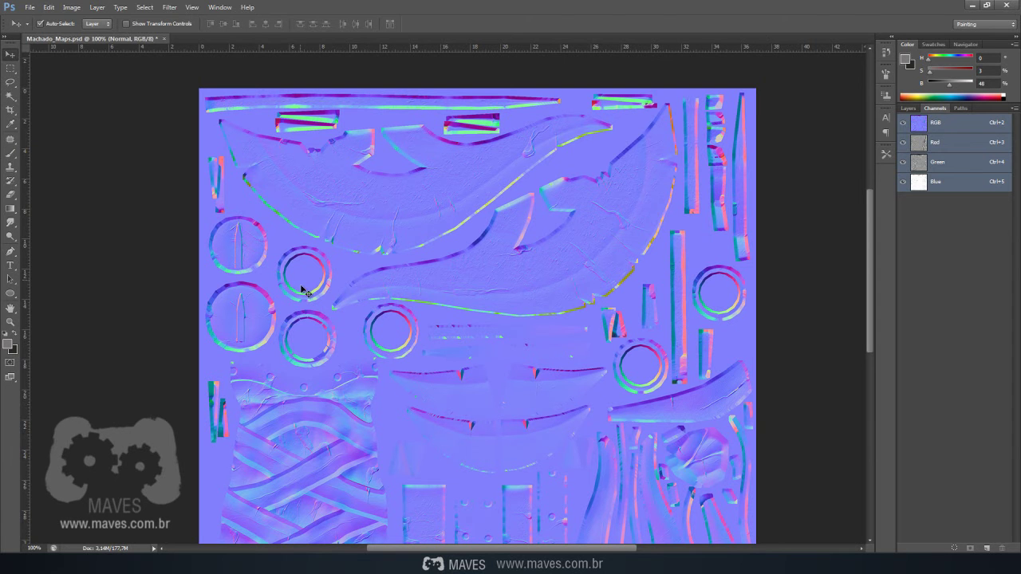
Invert the Normal layer's Green channel back to its original orientation and return to the RGB composite and layer list.
{"action": "left_click", "coordinate": [946, 164]}
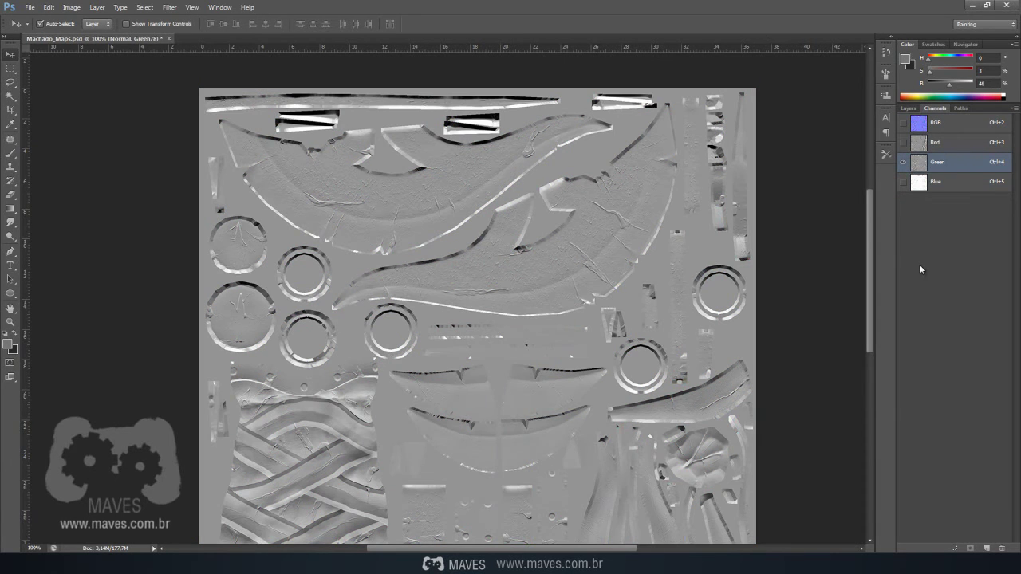
{"action": "key", "text": "ctrl+i"}
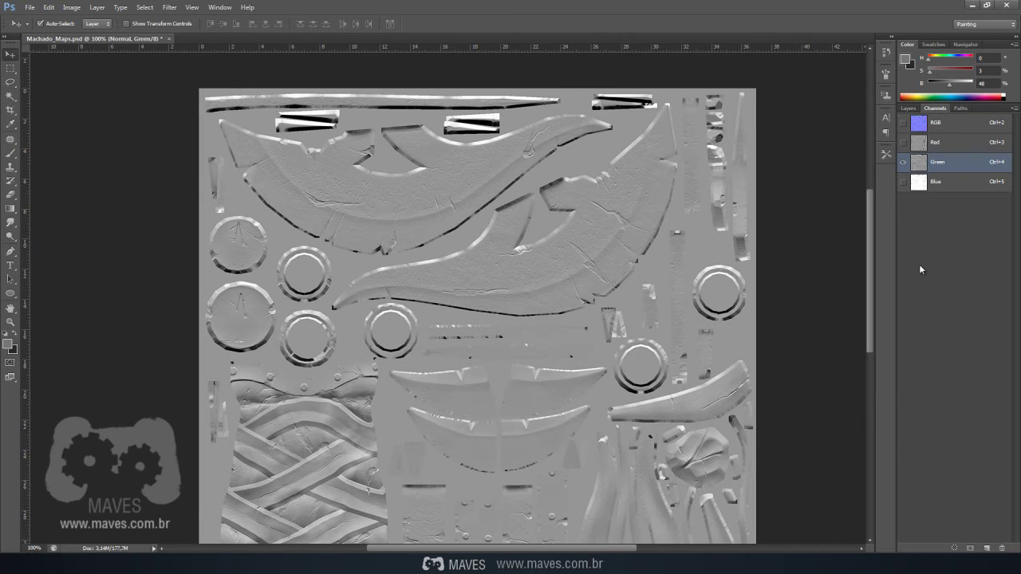
{"action": "left_click", "coordinate": [943, 125]}
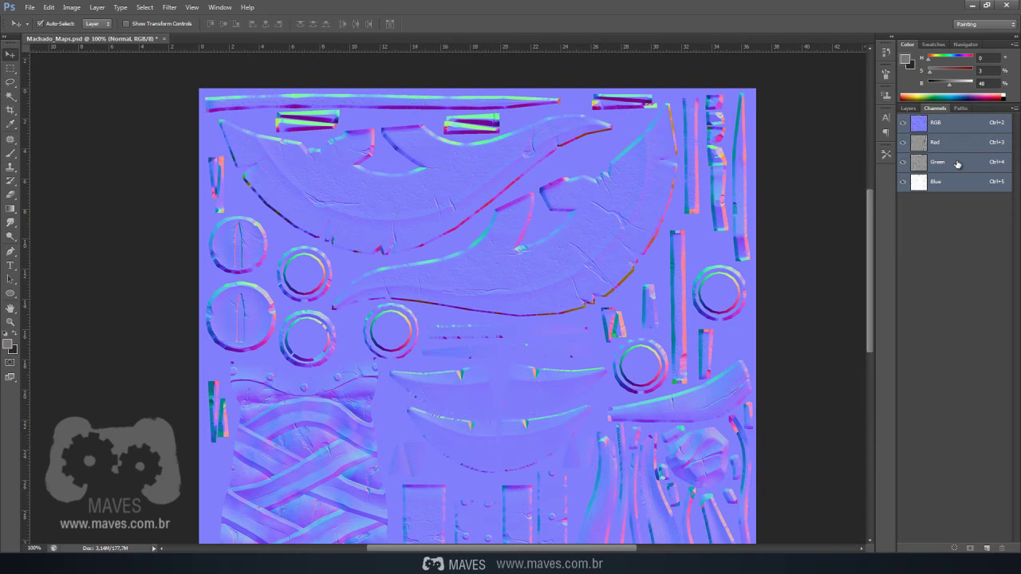
{"action": "left_click", "coordinate": [908, 107]}
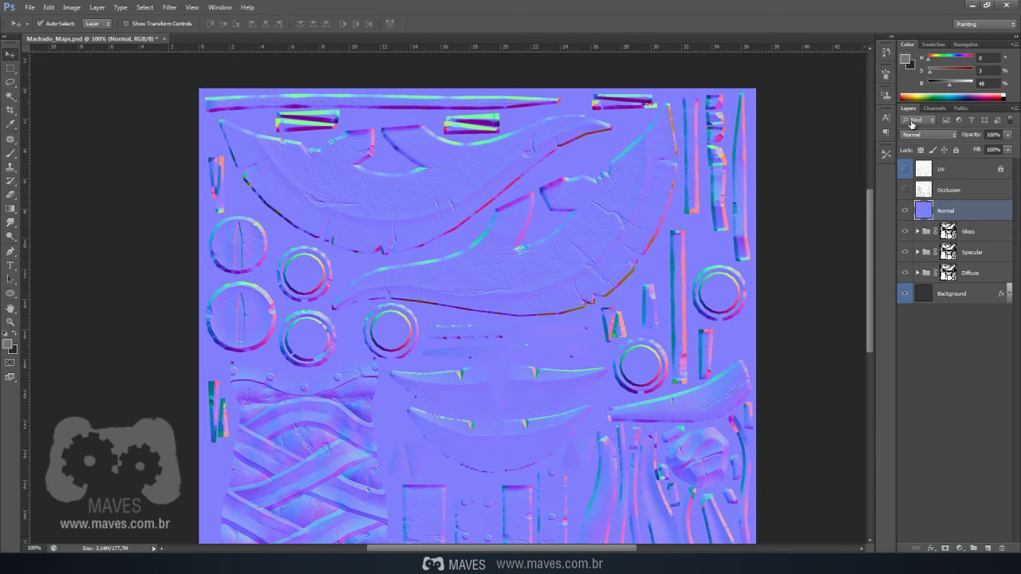
Keep the Normal layer selected, check the textured axe in Marmoset Toolbag and return to Photoshop.
{"action": "left_click", "coordinate": [945, 328]}
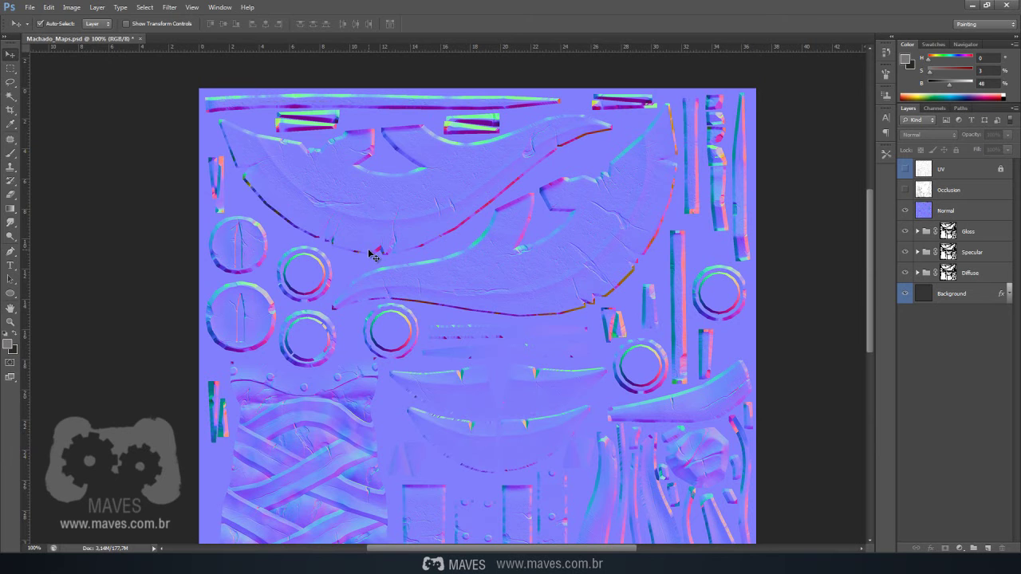
{"action": "left_click", "coordinate": [957, 212]}
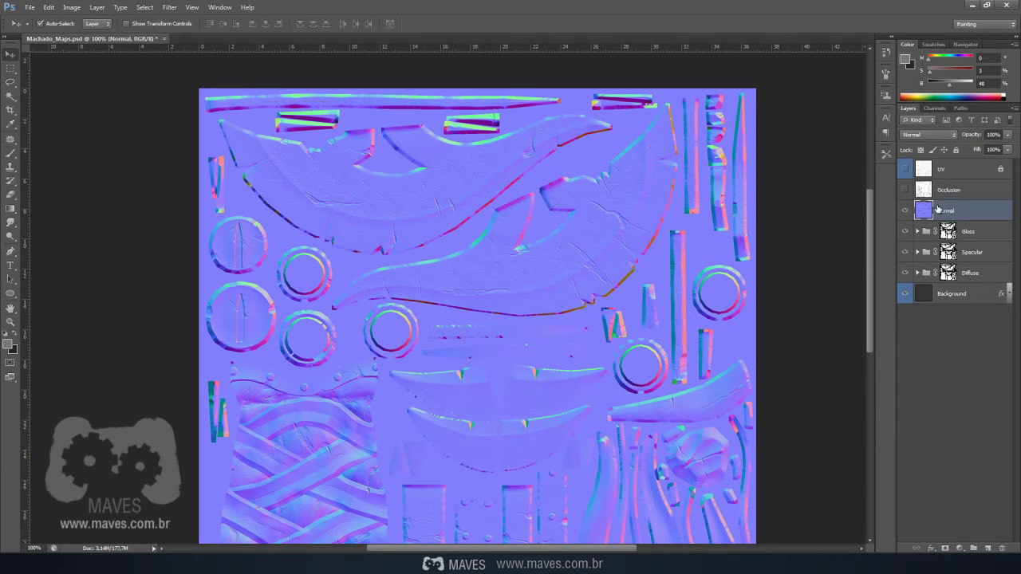
{"action": "scroll", "coordinate": [647, 309], "scroll_direction": "down", "scroll_amount": 2}
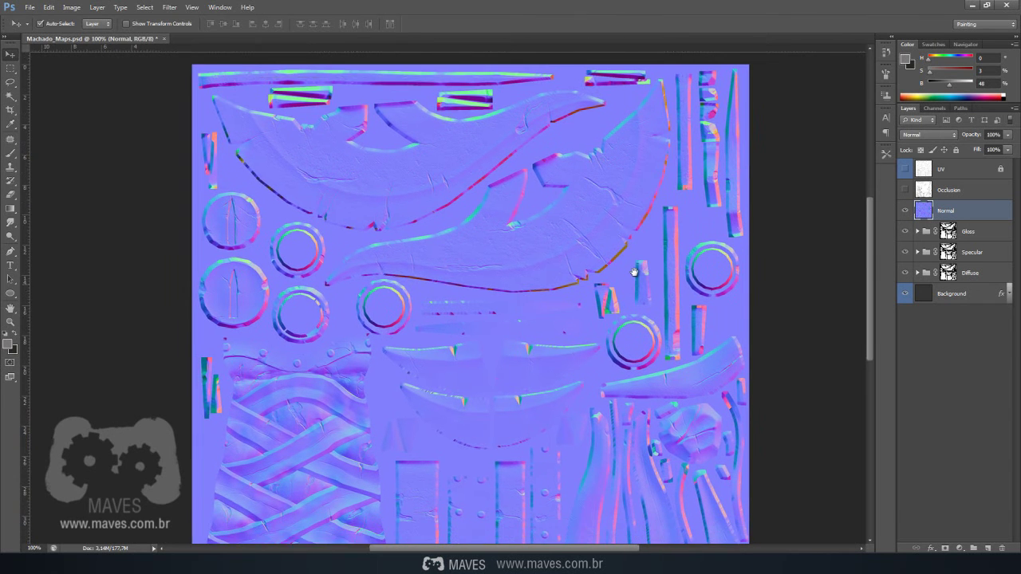
{"action": "key", "text": "alt+Tab"}
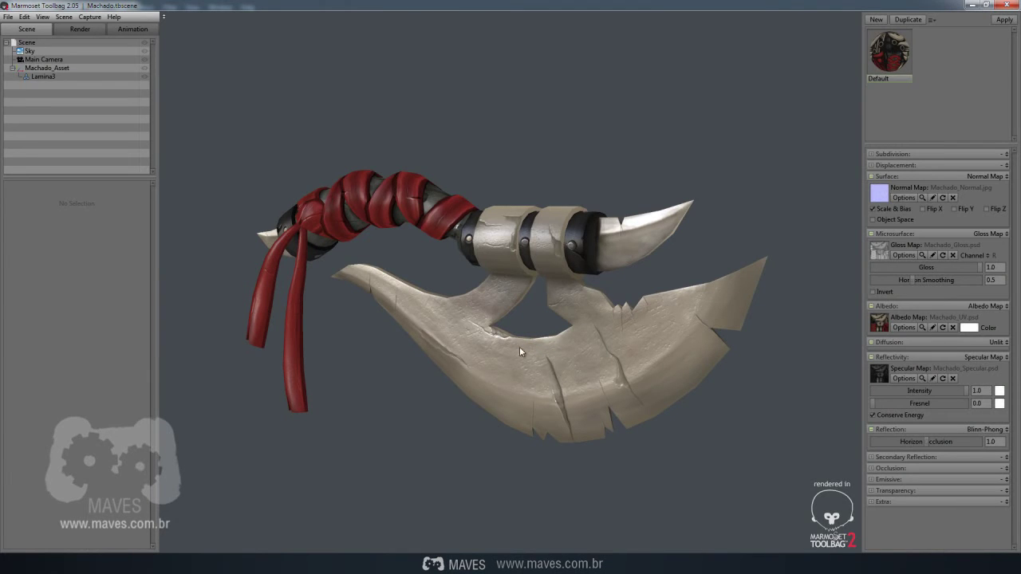
{"action": "left_click", "coordinate": [972, 7]}
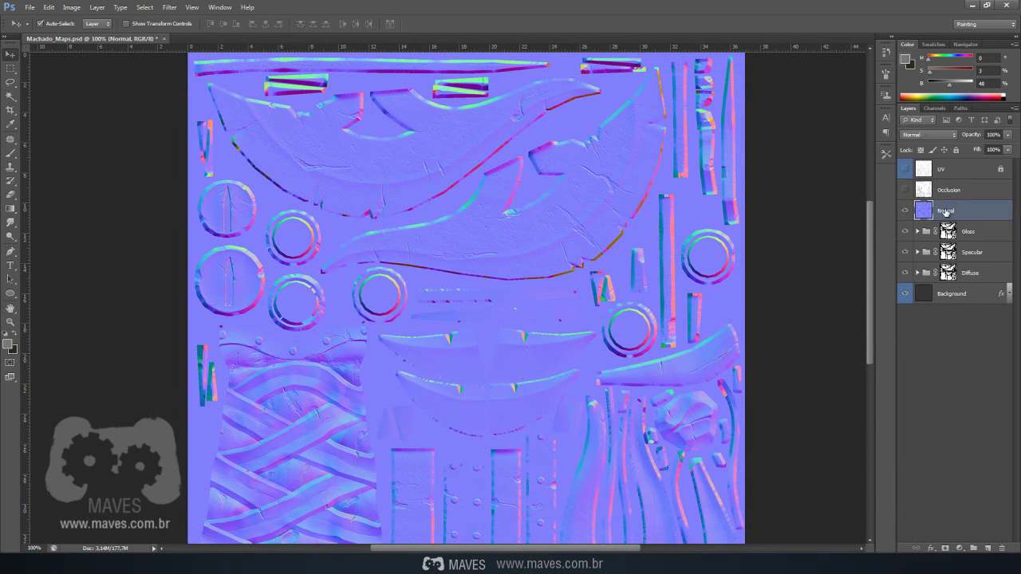
Set up saving the visible normal map as a JPEG copy in the Machado_Asset folder.
{"action": "key", "text": "ctrl+shift+s"}
{"action": "left_click", "coordinate": [557, 324]}
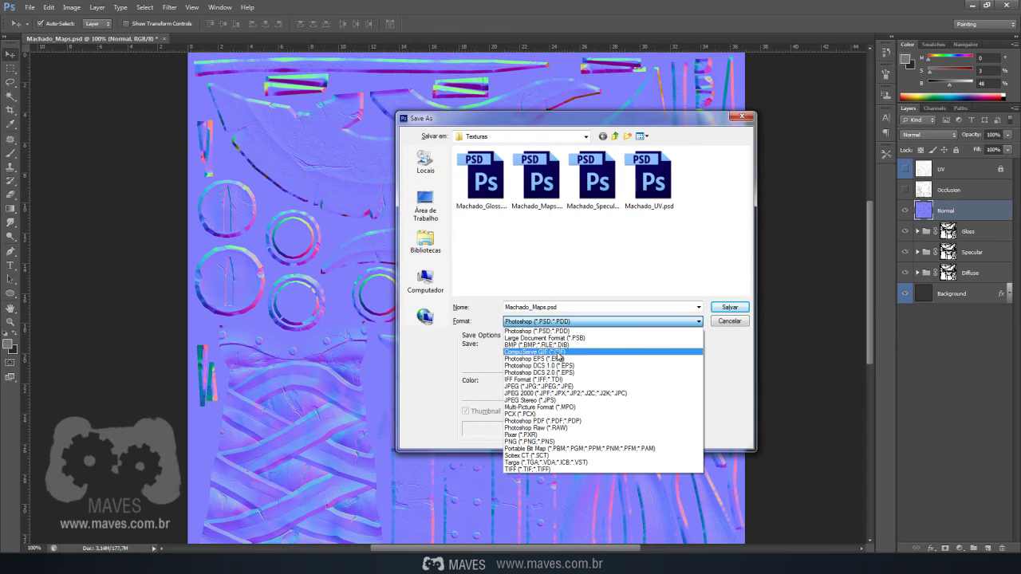
{"action": "left_click", "coordinate": [573, 390]}
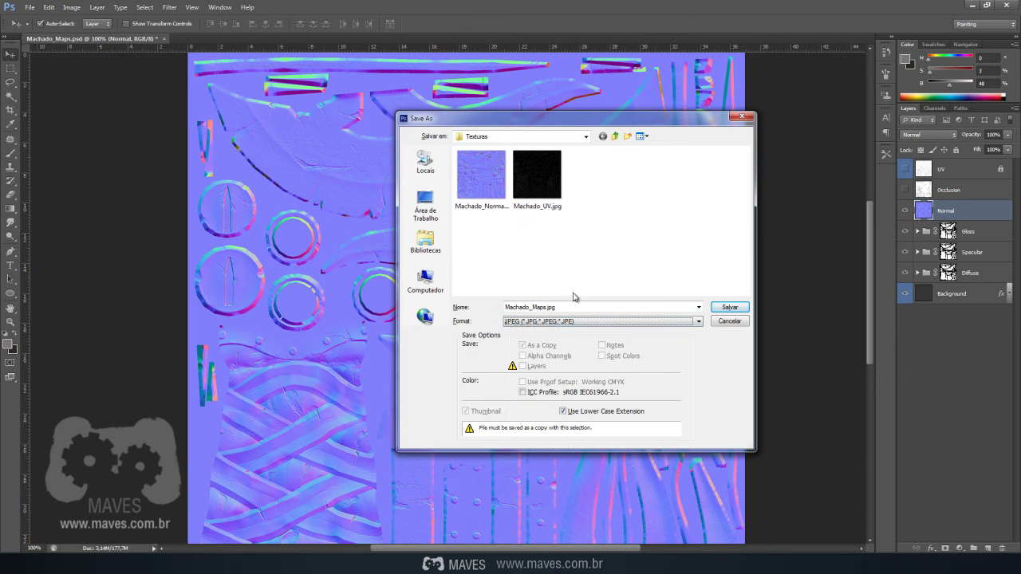
{"action": "left_click", "coordinate": [615, 136]}
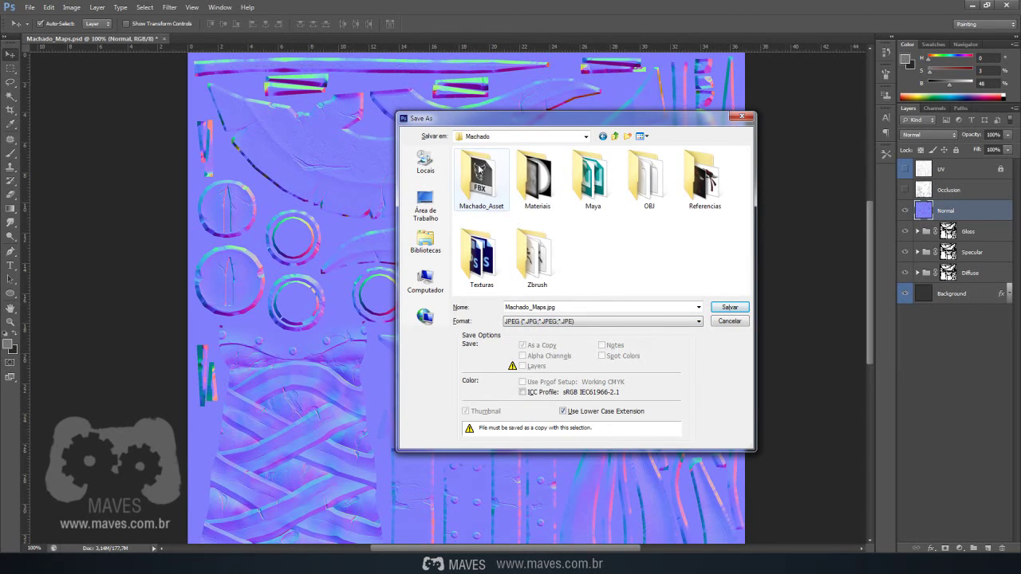
{"action": "double_click", "coordinate": [488, 180]}
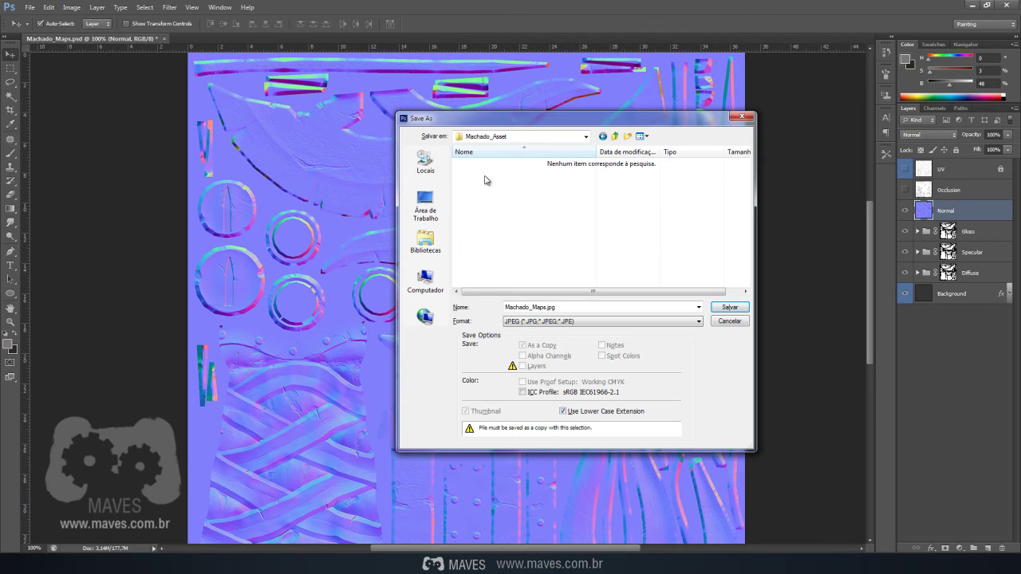
Name the copy Machado_Normal.jpg and save it at Maximum quality 12, Progressive with 3 scans.
{"action": "double_click", "coordinate": [540, 307]}
{"action": "left_click", "coordinate": [533, 308]}
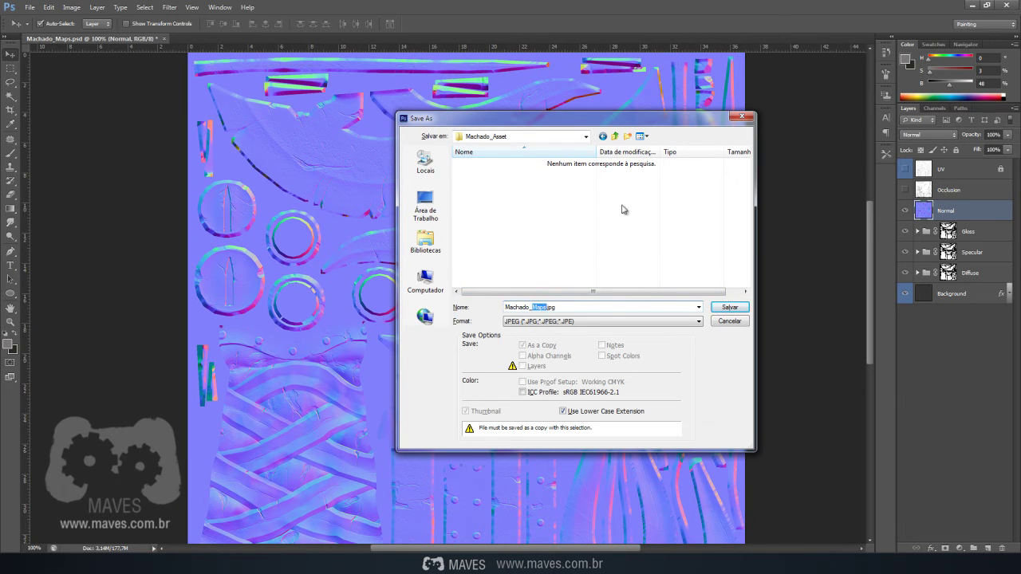
{"action": "type", "text": "Normal"}
{"action": "left_click_drag", "start_coordinate": [530, 308], "coordinate": [498, 310]}
{"action": "left_click_drag", "start_coordinate": [532, 308], "coordinate": [490, 308]}
{"action": "left_click", "coordinate": [532, 308]}
{"action": "left_click", "coordinate": [567, 203]}
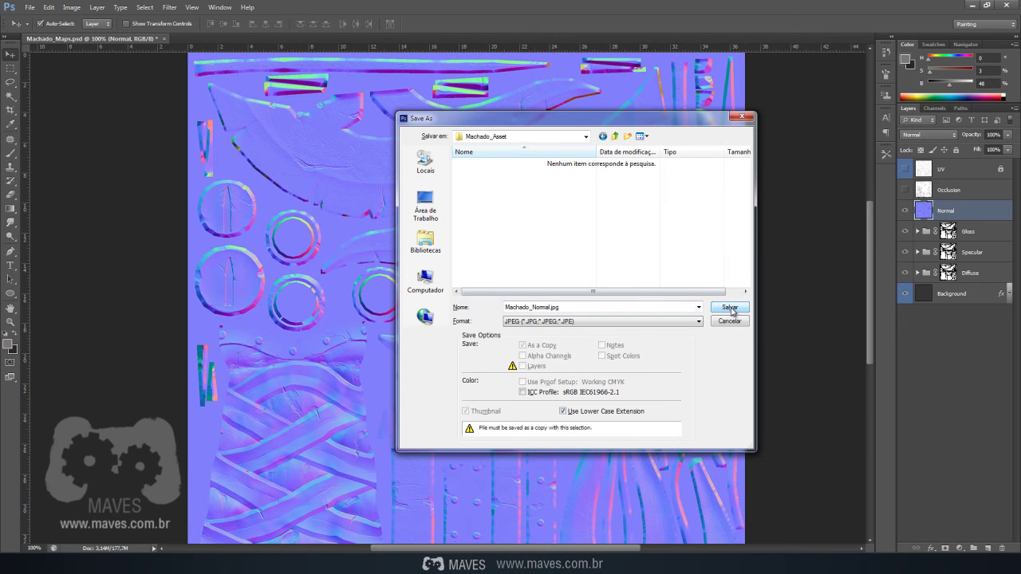
{"action": "left_click", "coordinate": [730, 308]}
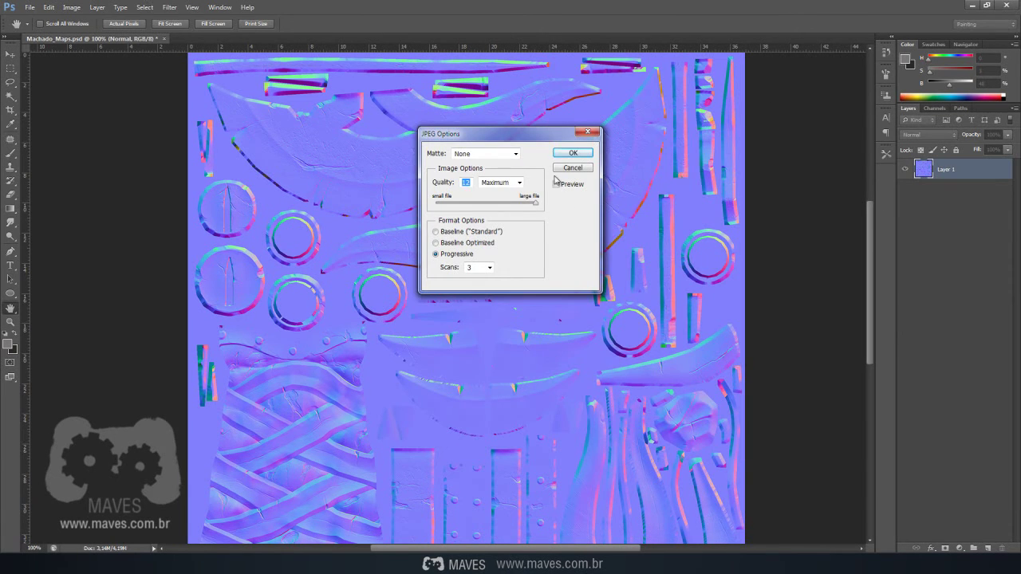
{"action": "left_click", "coordinate": [573, 153]}
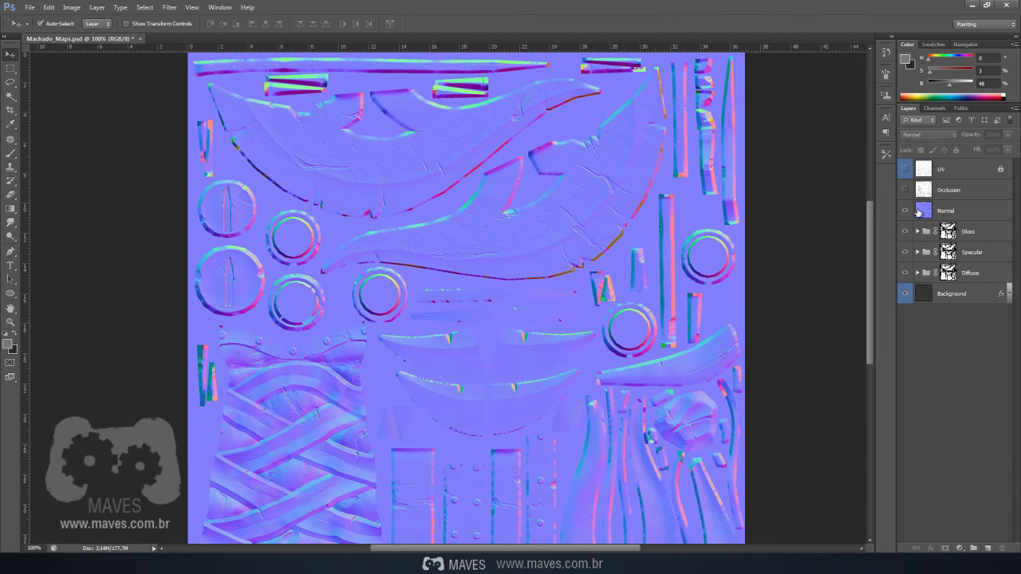
Hide the Normal layer and save the visible gloss map as Machado_Gloss.jpg in the Machado_Asset folder.
{"action": "left_click", "coordinate": [906, 210]}
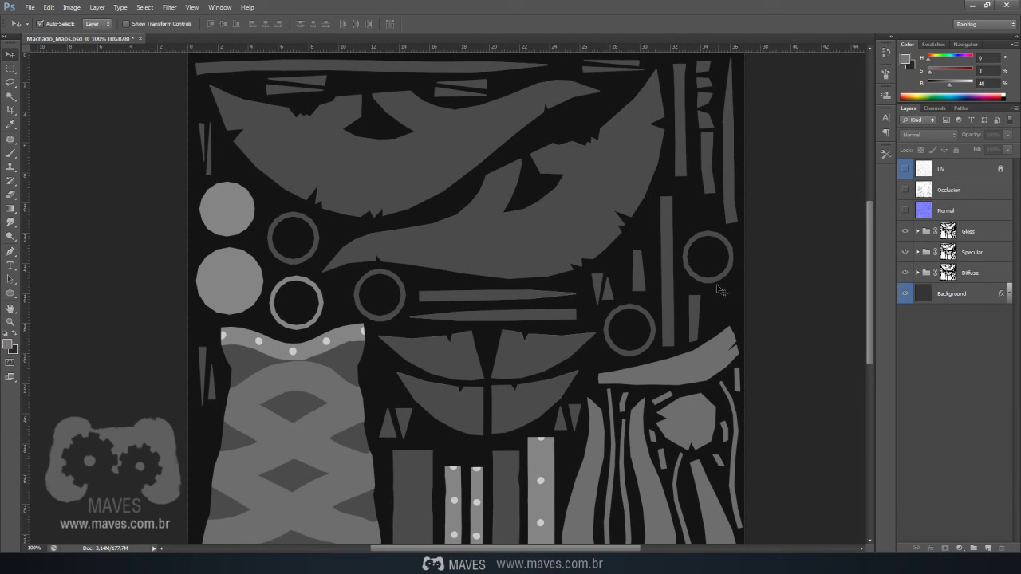
{"action": "key", "text": "ctrl+shift+s"}
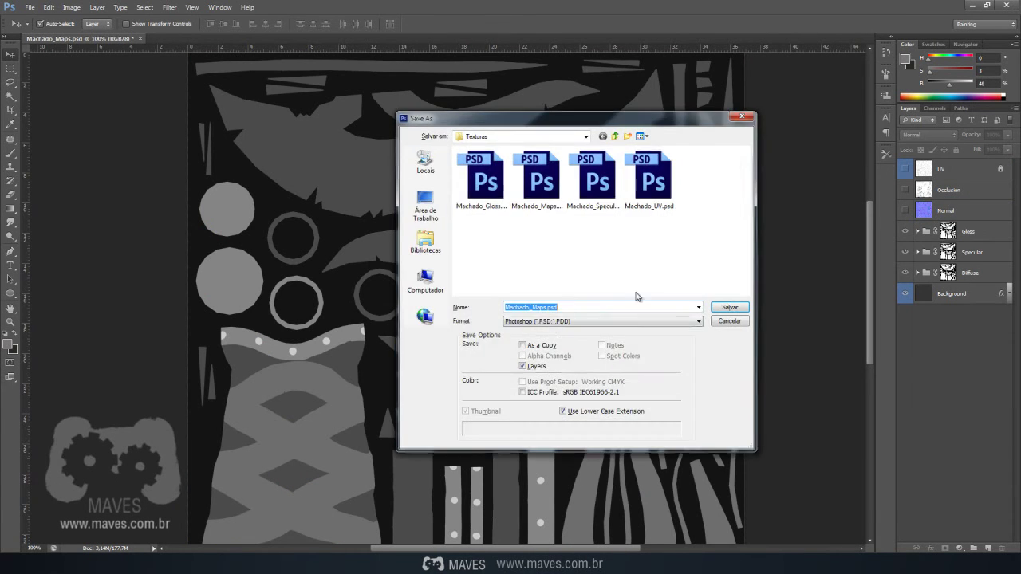
{"action": "left_click", "coordinate": [571, 322]}
{"action": "left_click", "coordinate": [573, 386]}
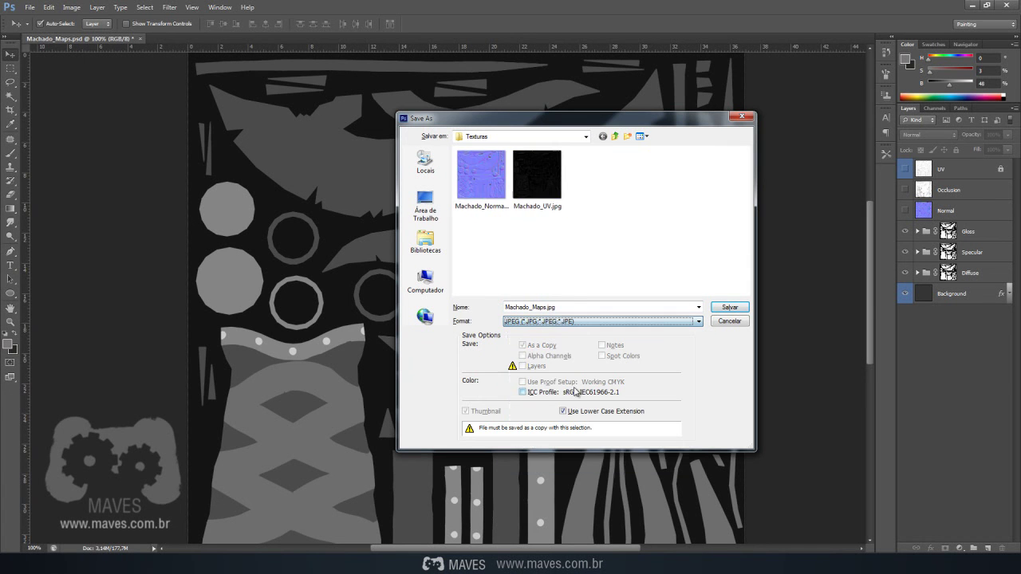
{"action": "left_click", "coordinate": [614, 135]}
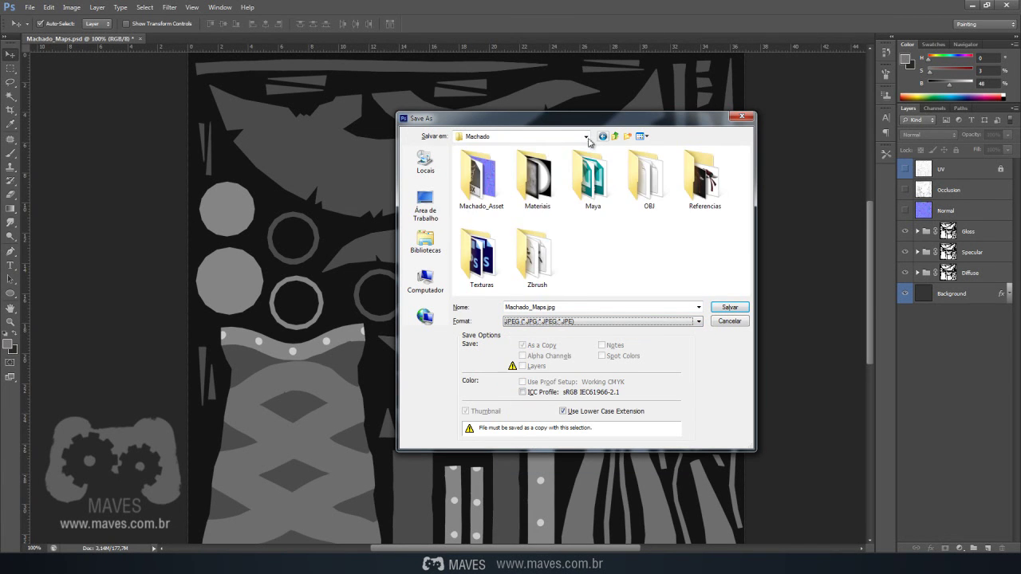
{"action": "double_click", "coordinate": [482, 175]}
{"action": "double_click", "coordinate": [534, 307]}
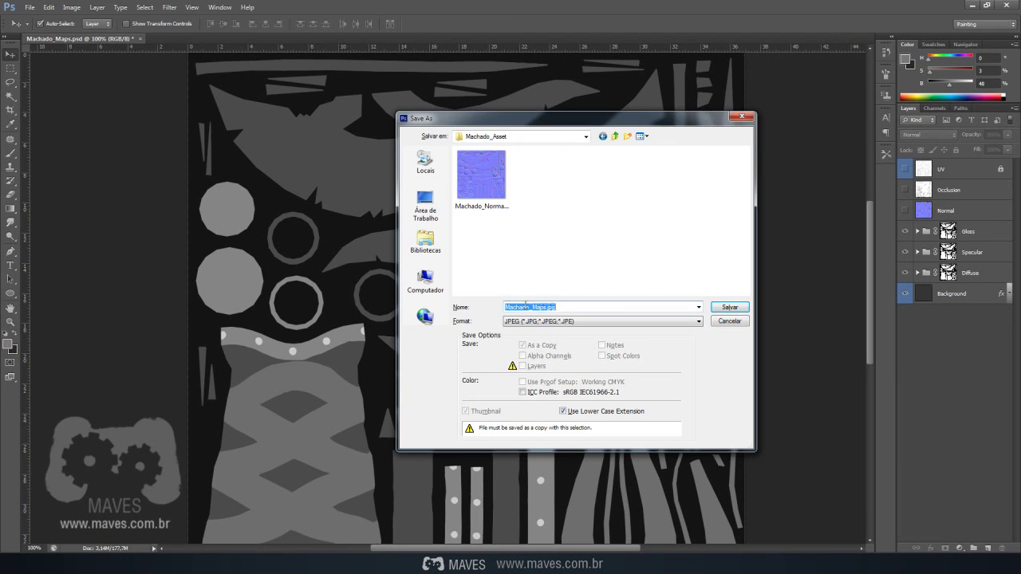
{"action": "left_click", "coordinate": [533, 307]}
{"action": "type", "text": "Glos"}
{"action": "left_click", "coordinate": [730, 308]}
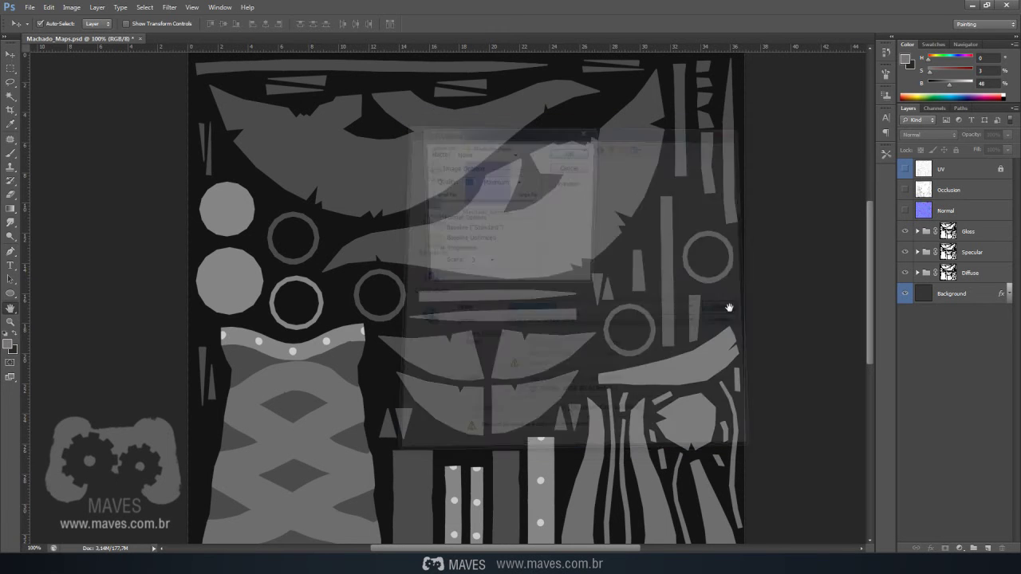
{"action": "left_click", "coordinate": [586, 154]}
Hide the Gloss group and set up saving the visible specular map as a JPEG copy in the Machado_Asset folder.
{"action": "left_click", "coordinate": [904, 232]}
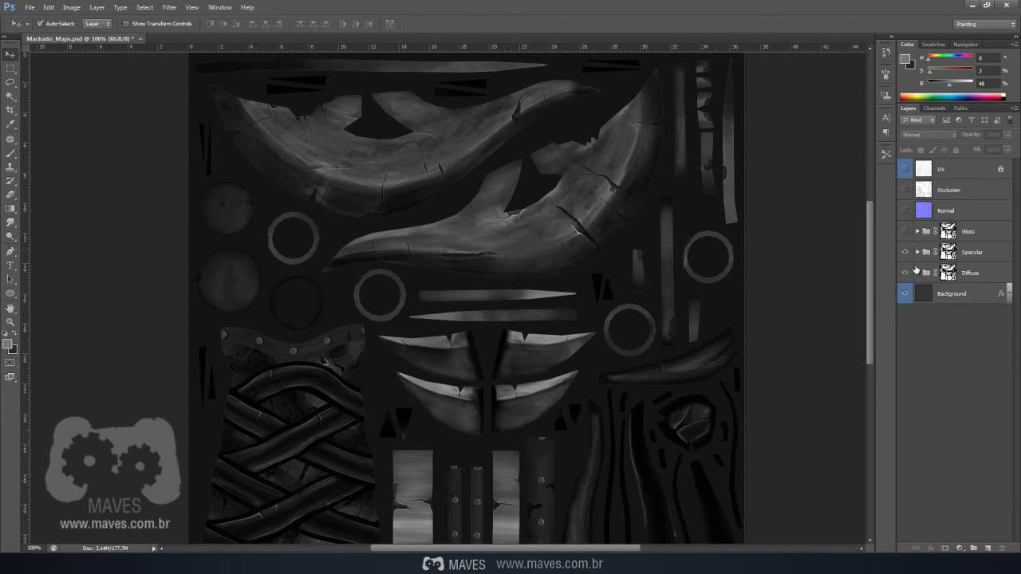
{"action": "key", "text": "ctrl+shift+s"}
{"action": "left_click", "coordinate": [615, 136]}
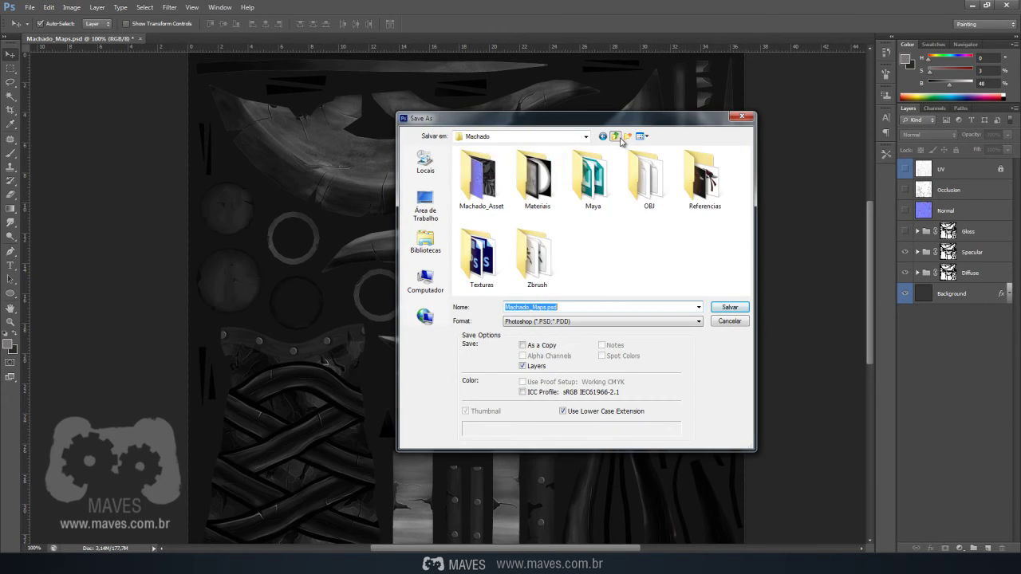
{"action": "double_click", "coordinate": [479, 182]}
{"action": "left_click", "coordinate": [578, 321]}
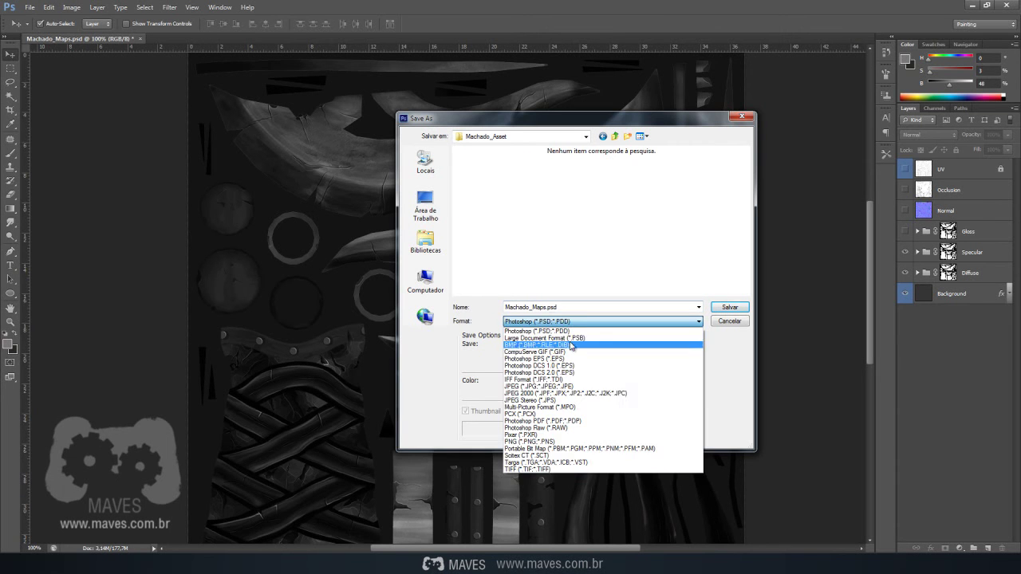
{"action": "left_click", "coordinate": [568, 386]}
Name the copy Machado_Specular.jpg and save it, accepting the current JPEG options.
{"action": "double_click", "coordinate": [531, 308]}
{"action": "type", "text": "Specular.jpg"}
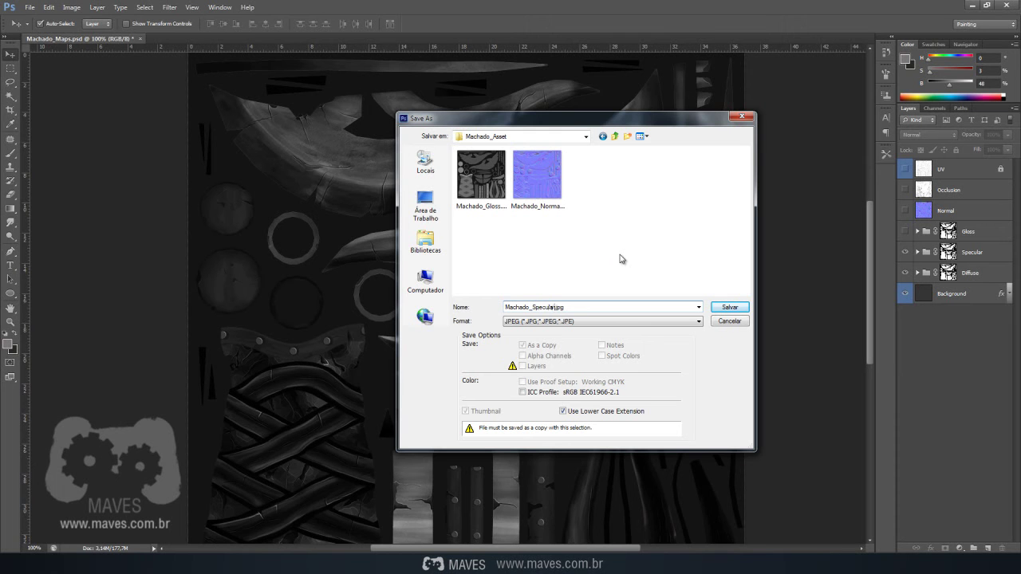
{"action": "left_click", "coordinate": [730, 308]}
{"action": "left_click", "coordinate": [573, 153]}
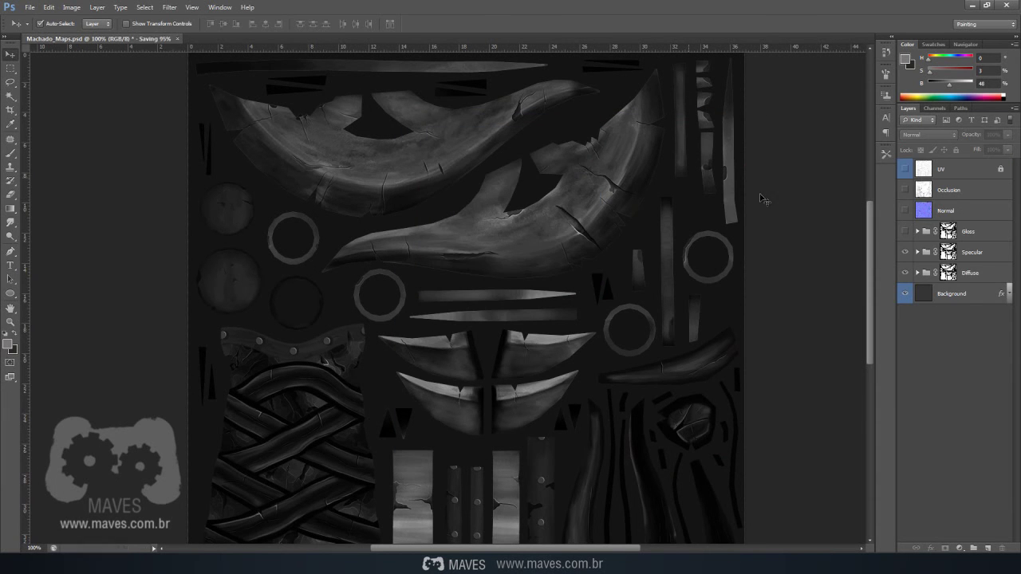
Hide the Specular group and set up saving the visible diffuse map as a JPEG copy in the Machado_Asset folder.
{"action": "key", "text": "shift+ctrl+s"}
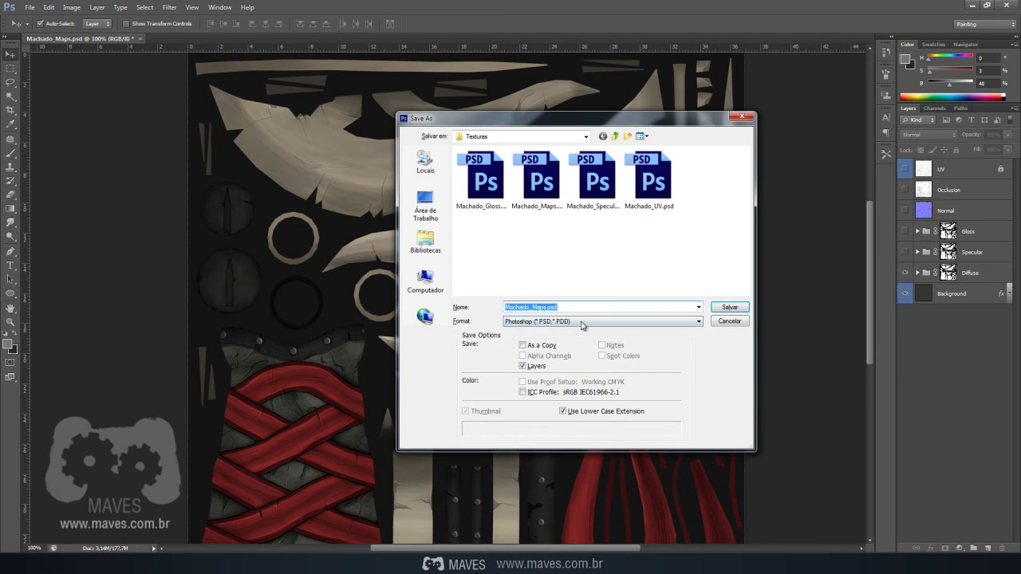
{"action": "left_click", "coordinate": [590, 321]}
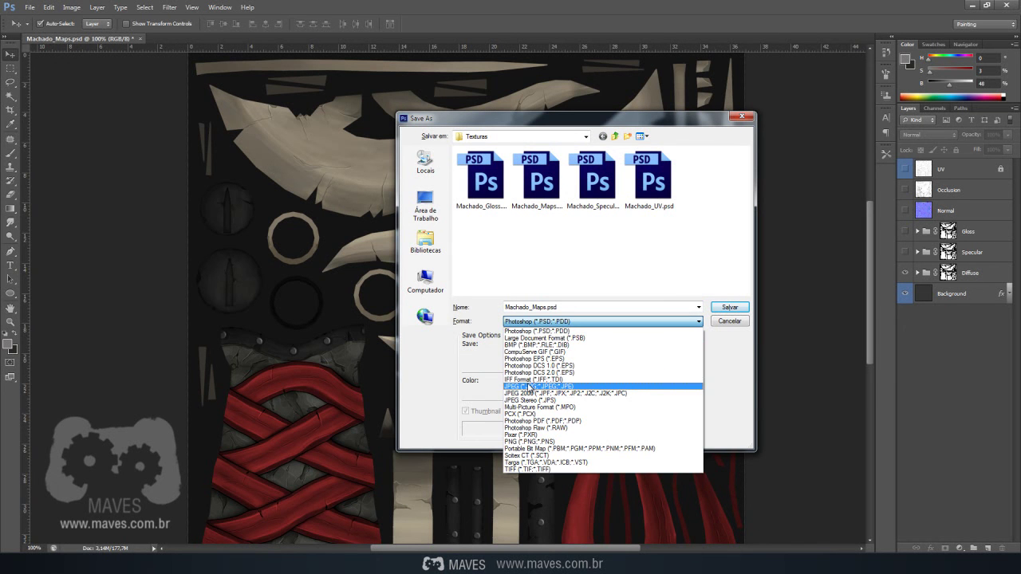
{"action": "left_click", "coordinate": [533, 386]}
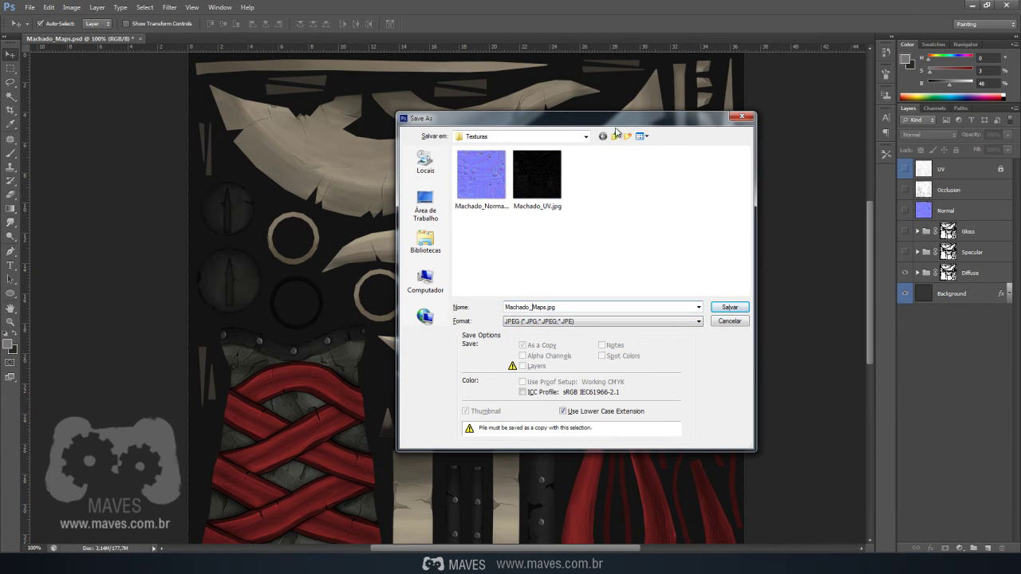
{"action": "left_click", "coordinate": [615, 135]}
{"action": "left_click", "coordinate": [488, 175]}
{"action": "double_click", "coordinate": [489, 173]}
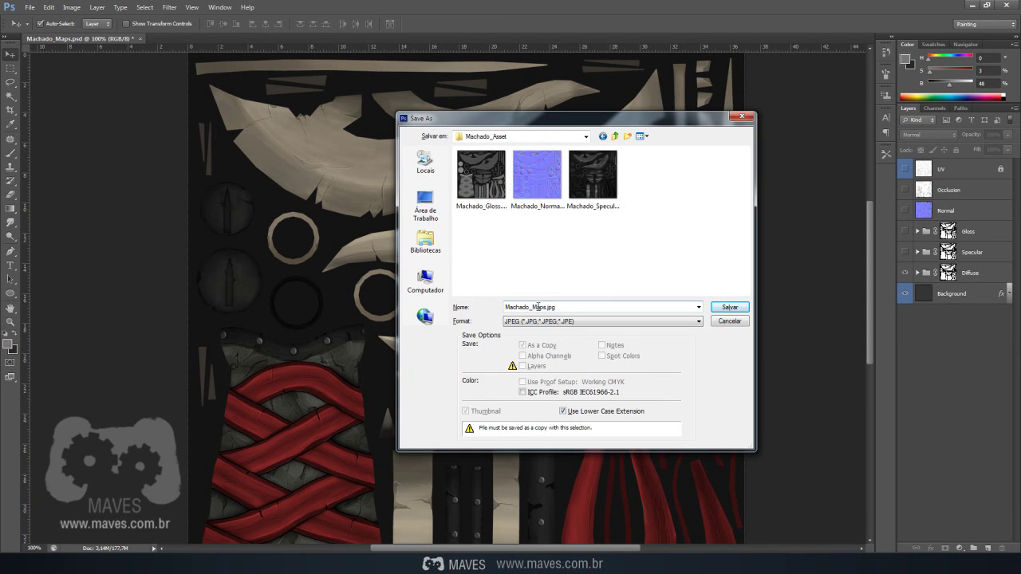
Name the copy Machado_Diffuse.jpg and save it at Maximum quality 12, Progressive with 3 scans.
{"action": "double_click", "coordinate": [533, 307]}
{"action": "left_click", "coordinate": [536, 307]}
{"action": "double_click", "coordinate": [538, 307]}
{"action": "type", "text": "Diffuse"}
{"action": "left_click", "coordinate": [726, 306]}
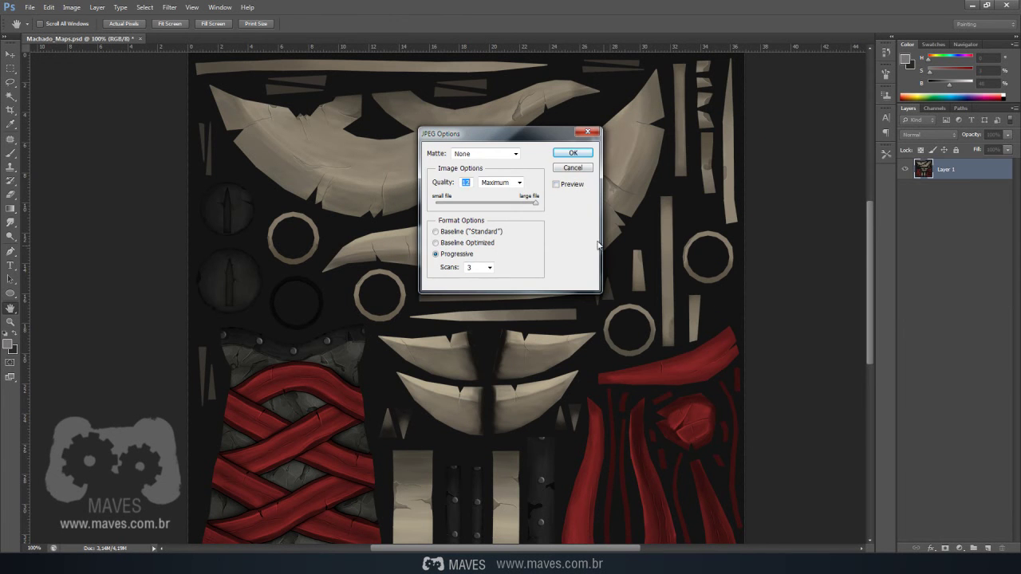
{"action": "left_click", "coordinate": [573, 154]}
Switch to the Machado_Asset folder in Windows Explorer and check the FBX file and the exported texture maps.
{"action": "left_click", "coordinate": [970, 5]}
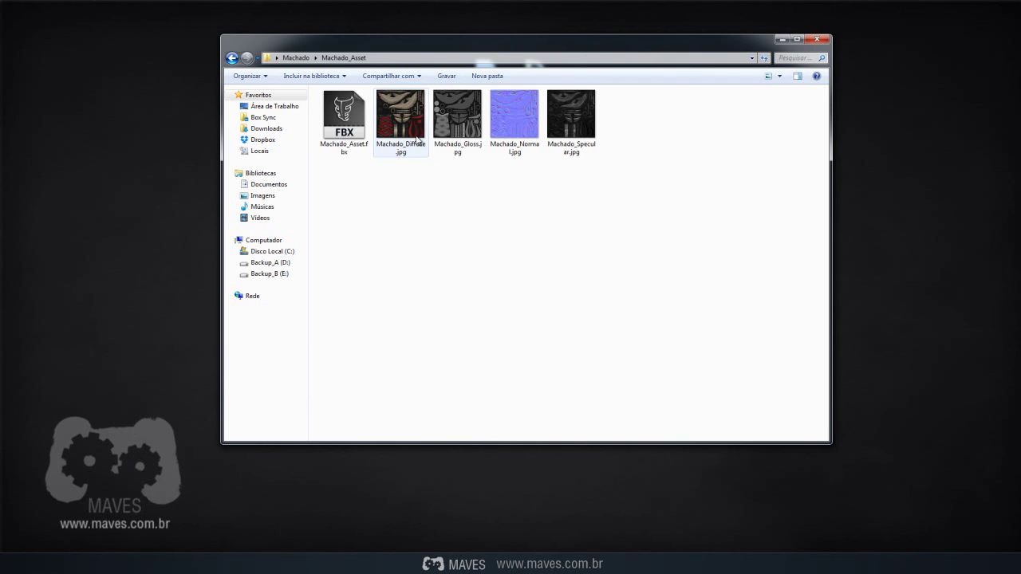
{"action": "left_click", "coordinate": [345, 118]}
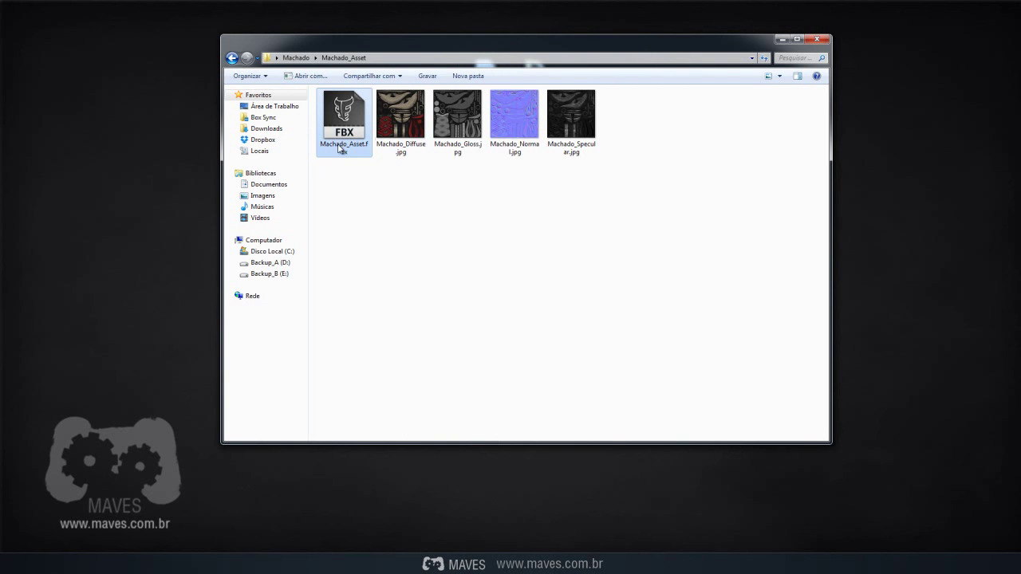
{"action": "left_click", "coordinate": [442, 196]}
{"action": "left_click_drag", "start_coordinate": [617, 102], "coordinate": [384, 190]}
{"action": "left_click", "coordinate": [545, 271]}
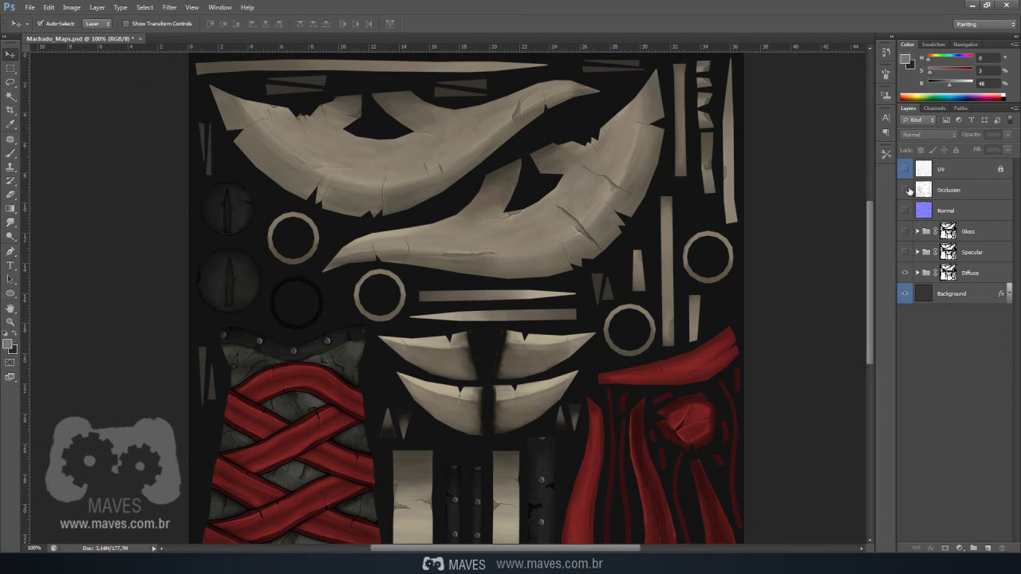
Show and select the Occlusion layer in Photoshop to inspect it, and return to the Machado_Asset folder to review its files.
{"action": "left_click", "coordinate": [905, 190]}
{"action": "left_click", "coordinate": [962, 195]}
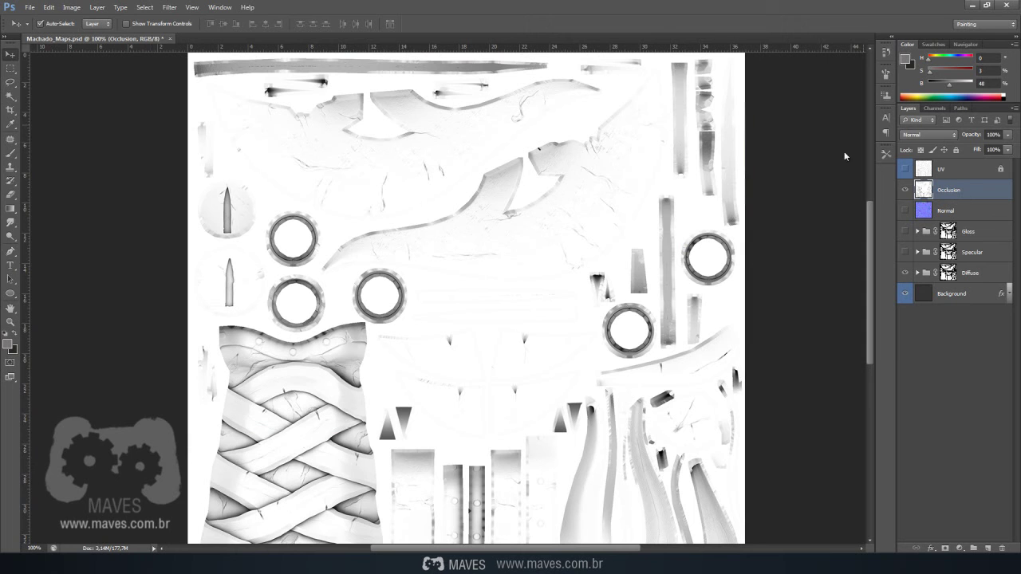
{"action": "left_click", "coordinate": [973, 5]}
{"action": "left_click_drag", "start_coordinate": [691, 217], "coordinate": [375, 90]}
{"action": "left_click", "coordinate": [541, 221]}
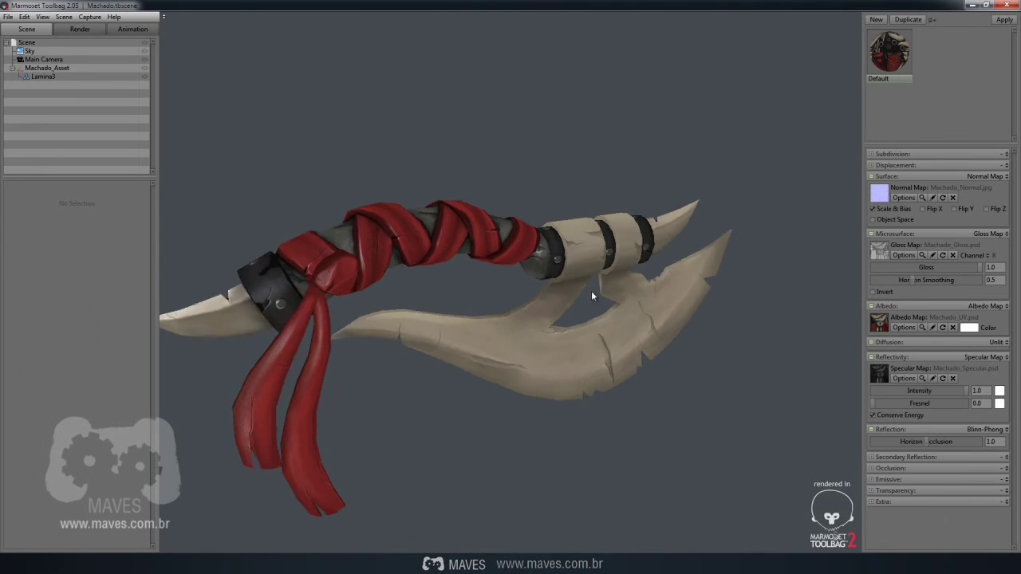
Switch to Marmoset Toolbag and examine the finished textured axe from several angles.
{"action": "mouse_move", "coordinate": [591, 290]}
{"action": "left_mouse_down"}
{"action": "mouse_move", "coordinate": [546, 265]}
{"action": "mouse_move", "coordinate": [486, 261]}
{"action": "mouse_move", "coordinate": [517, 267]}
{"action": "mouse_move", "coordinate": [510, 290]}
{"action": "mouse_move", "coordinate": [561, 295]}
{"action": "mouse_move", "coordinate": [488, 292]}
{"action": "left_mouse_up"}
{"action": "left_click_drag", "start_coordinate": [555, 288], "coordinate": [672, 455]}
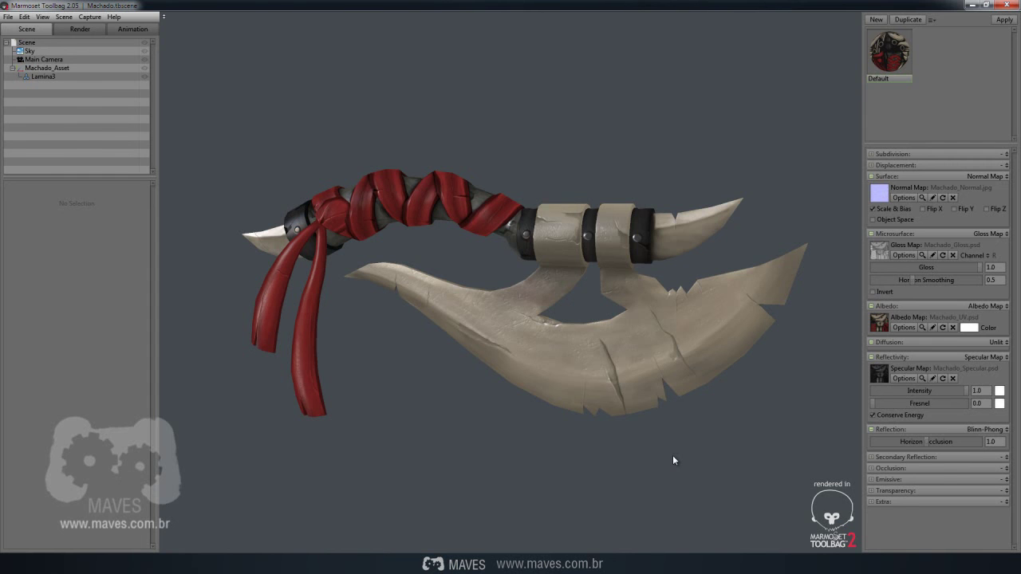
{"action": "left_click_drag", "start_coordinate": [674, 457], "coordinate": [644, 441]}
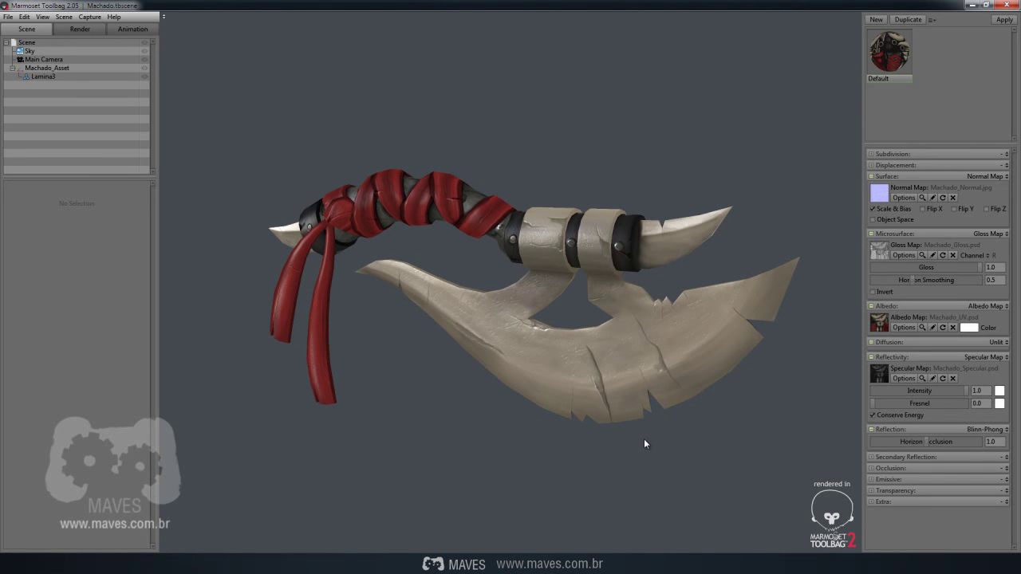